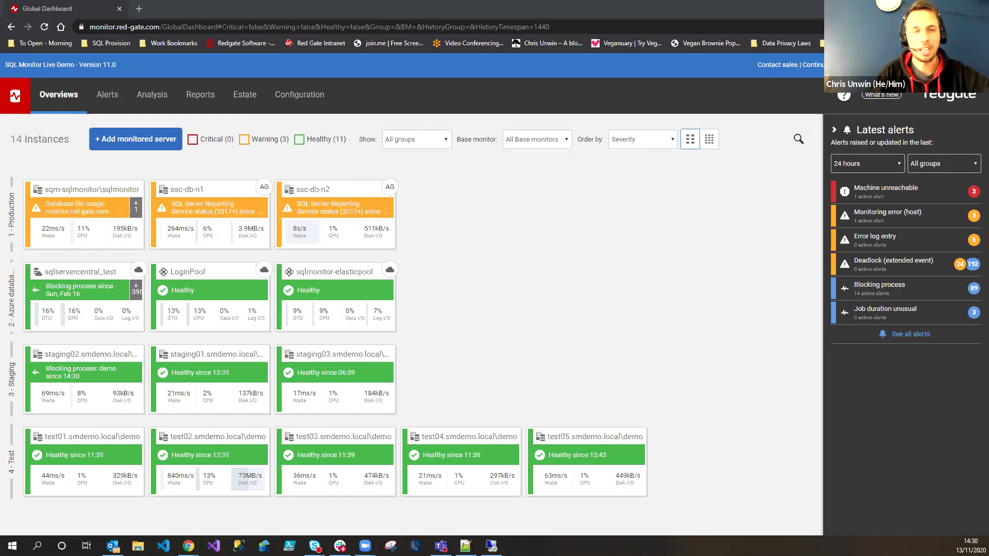
left_click(646, 304)
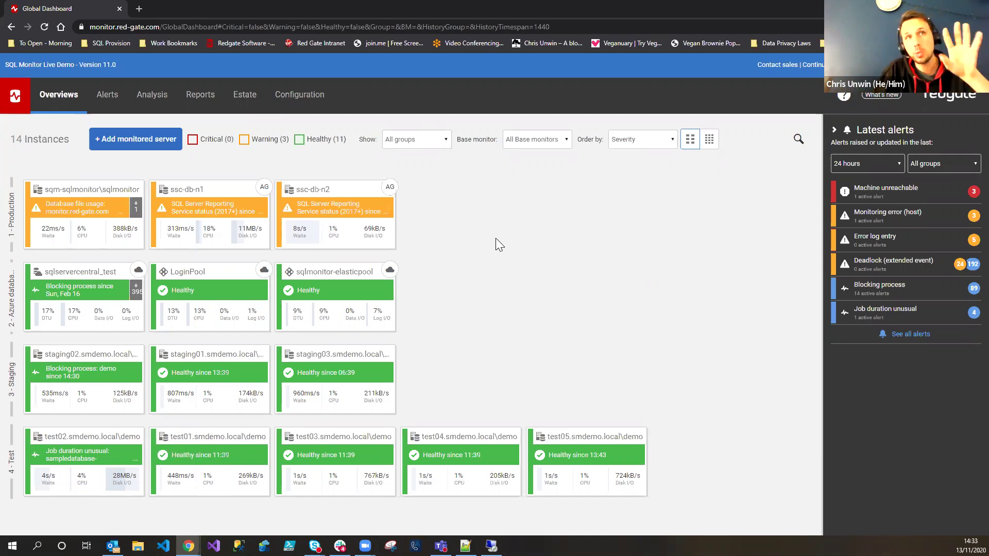
- Open the alert settings for all servers and examine the host machine, Azure, SQL Server and availability group alert types
left_click(319, 104)
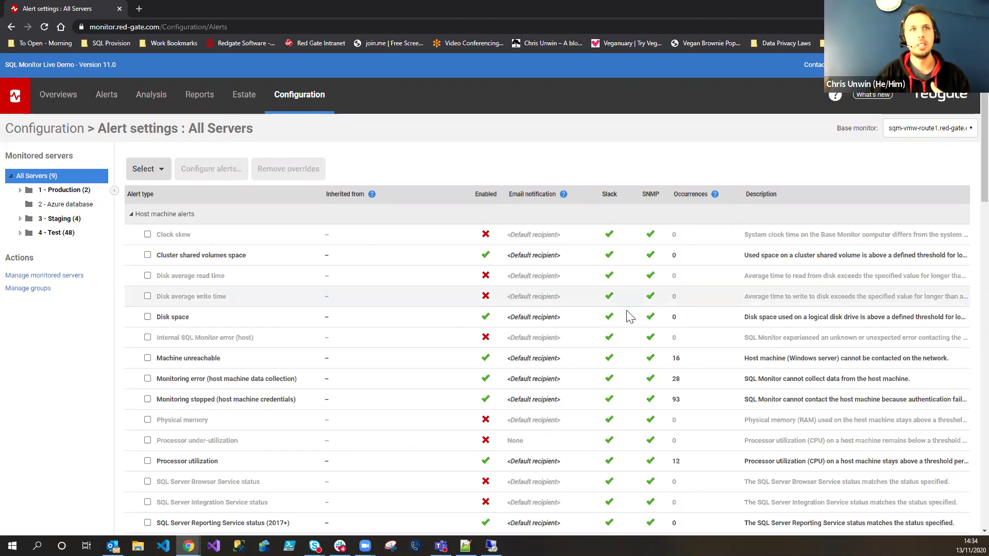
scroll(541, 340, "down", 3)
scroll(547, 360, "down", 1)
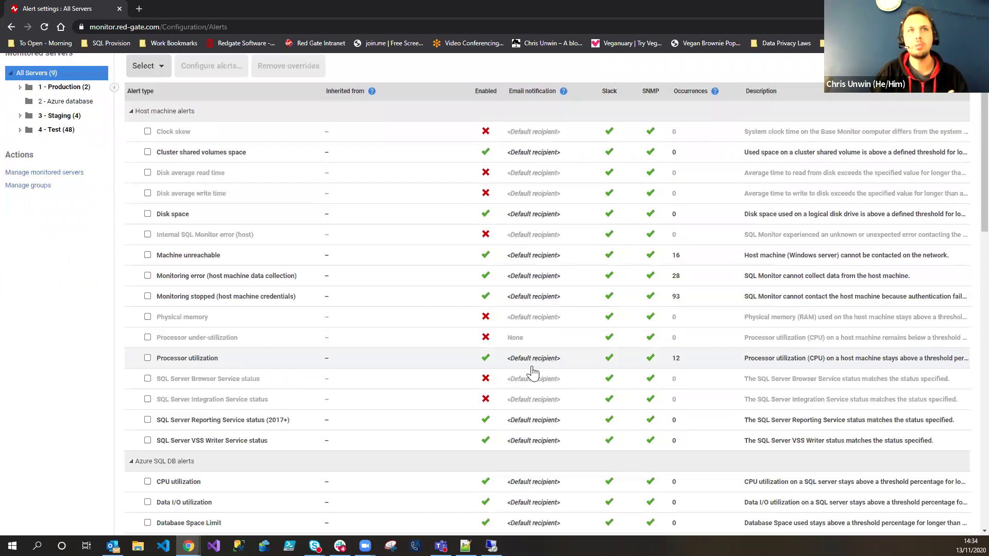
scroll(525, 373, "down", 2)
scroll(476, 382, "down", 10)
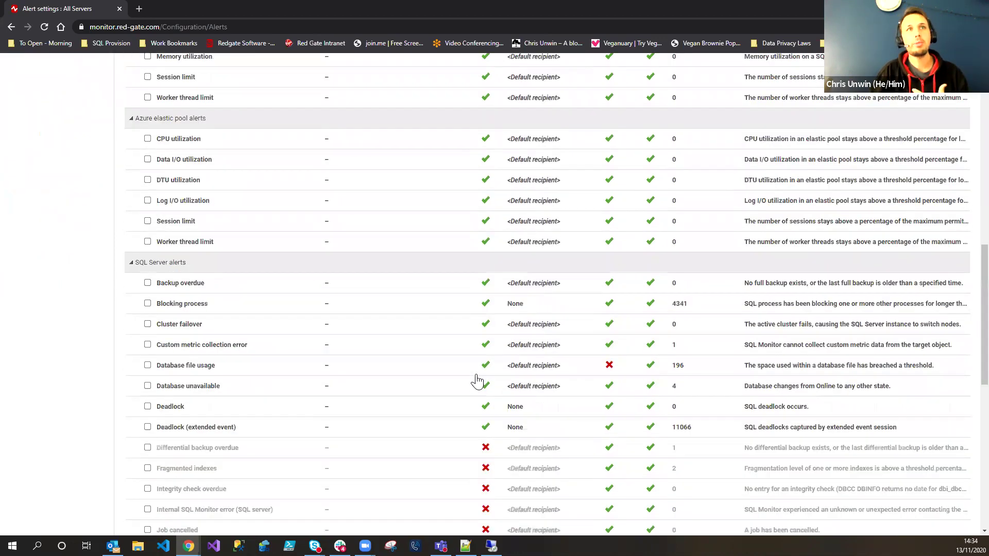
scroll(212, 254, "down", 1)
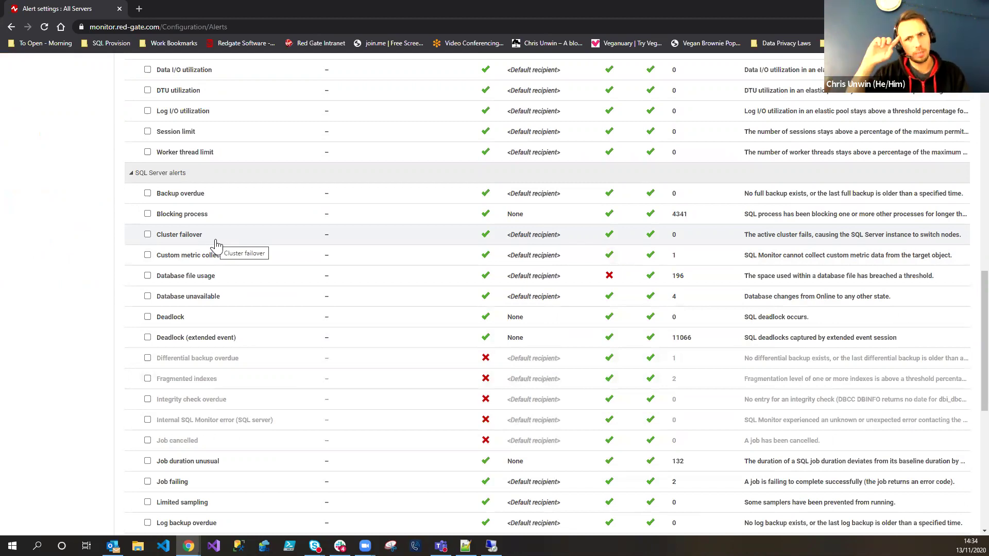
scroll(283, 258, "up", 3)
scroll(297, 277, "up", 3)
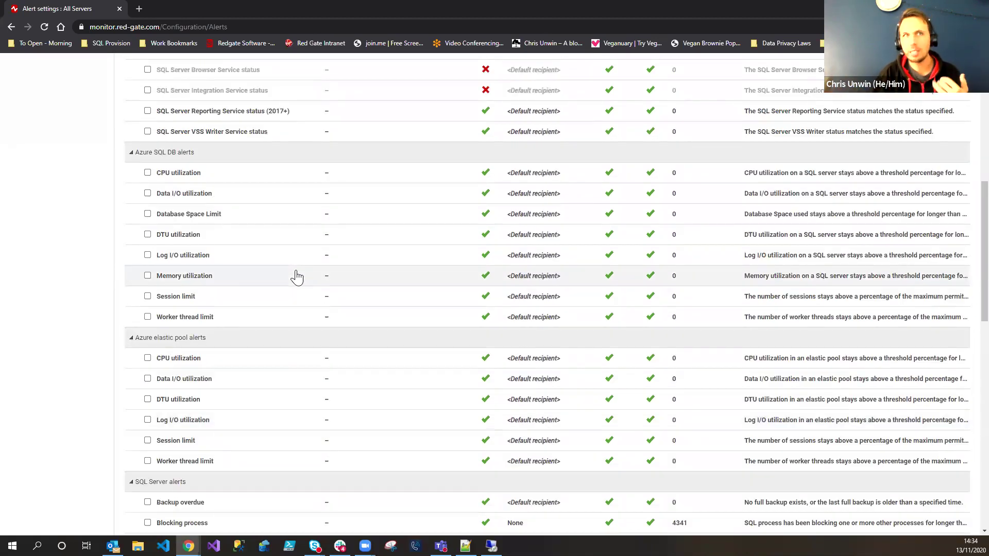
scroll(314, 298, "down", 5)
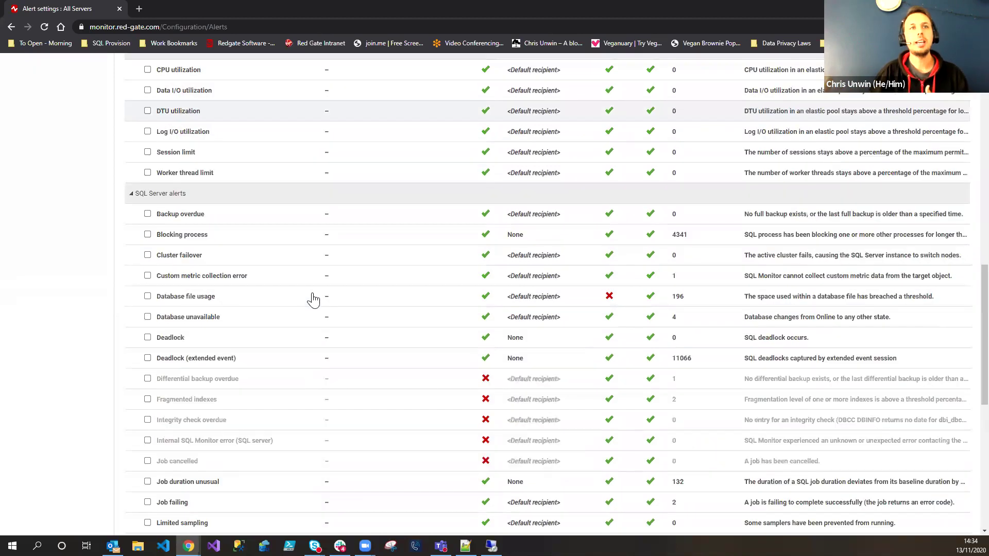
scroll(313, 298, "down", 8)
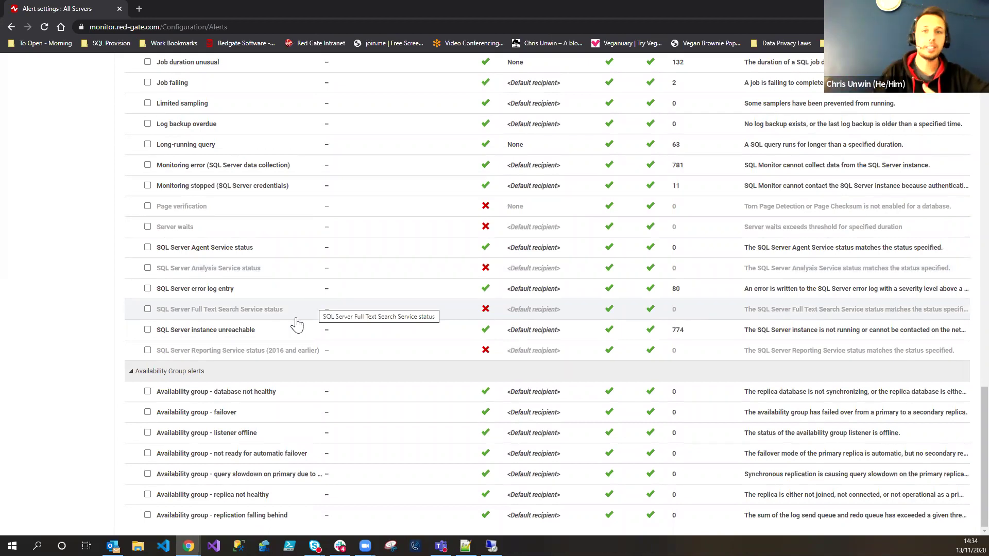
scroll(297, 324, "up", 1)
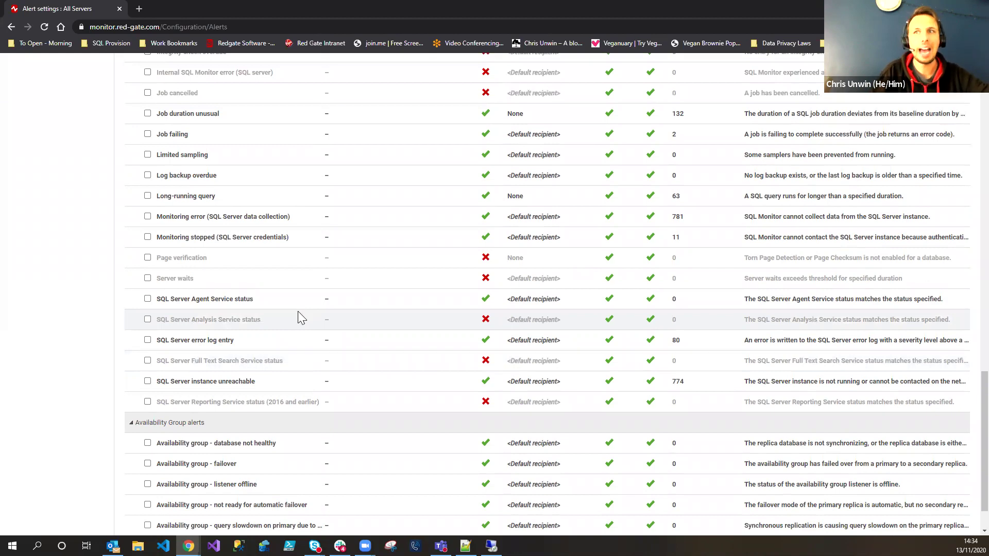
- Open the Long-running query alert's configuration and review its regular-expression exclusions for process names, SQL commands, databases and logins
scroll(298, 315, "up", 2)
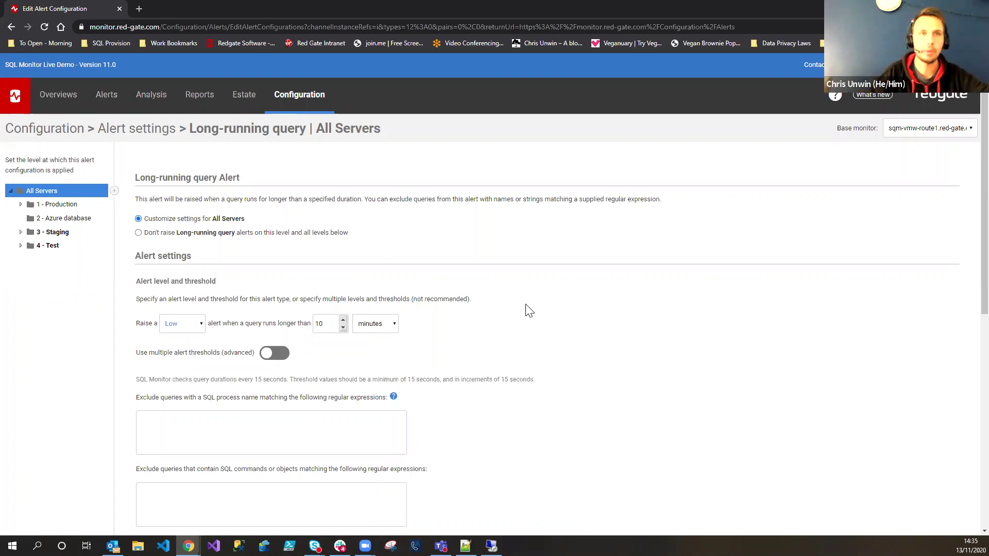
scroll(582, 304, "down", 3)
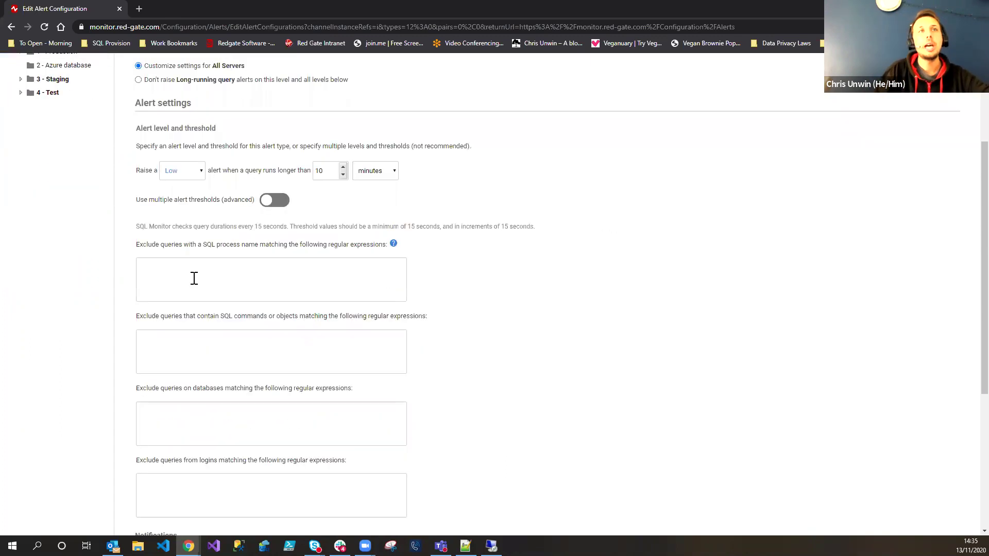
left_click_drag(143, 244, 341, 243)
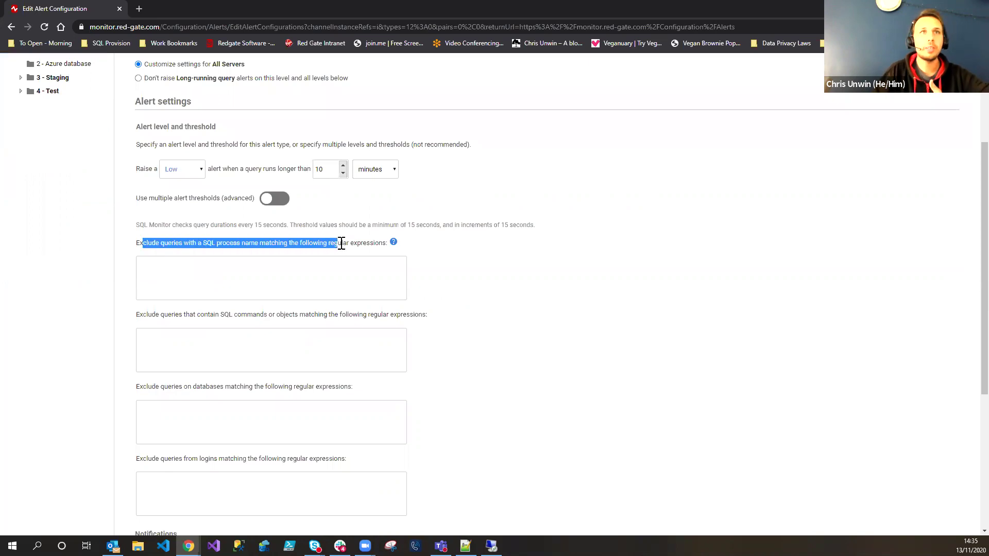
left_click(356, 244)
left_click_drag(203, 243, 270, 244)
left_click_drag(239, 309, 277, 314)
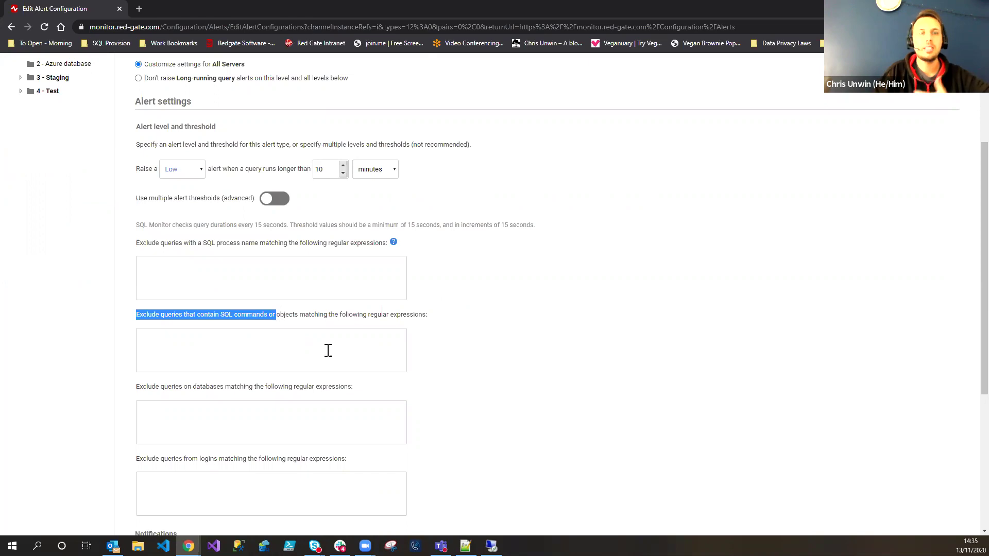
left_click_drag(180, 387, 260, 388)
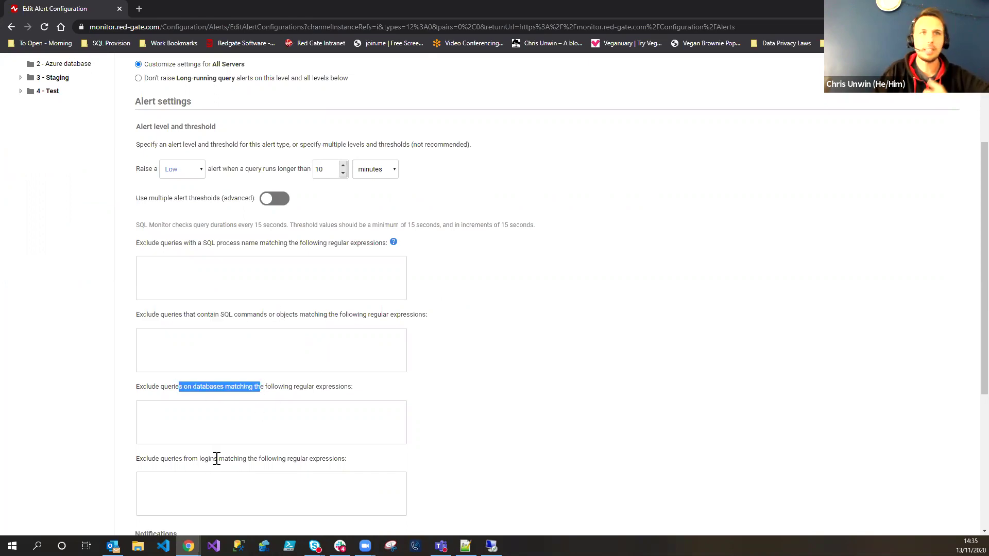
left_click_drag(202, 459, 228, 458)
left_click(325, 459)
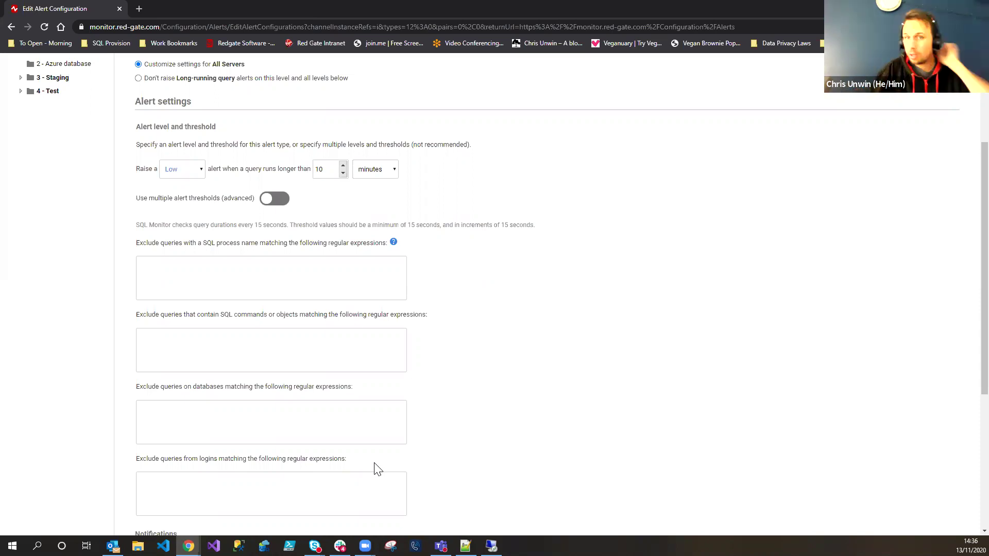
left_click(355, 437)
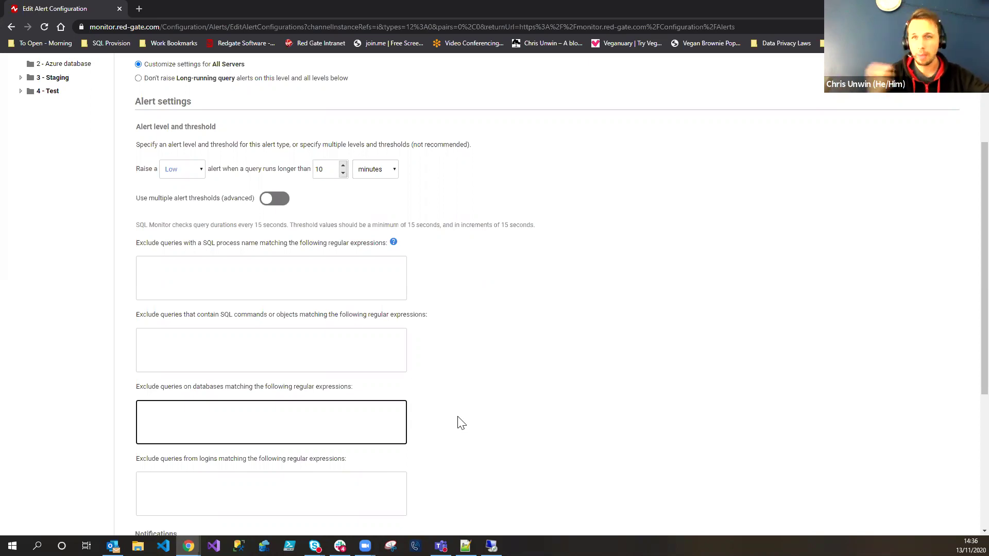
- Open the notification settings and review the email, Slack, SNMP, webhook, URL and PagerDuty options
scroll(461, 422, "up", 3)
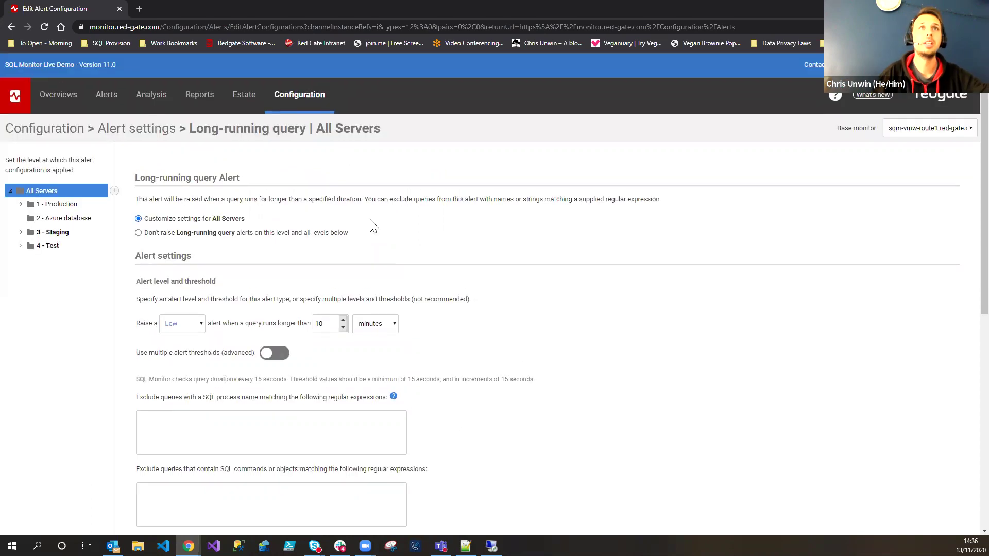
left_click(330, 105)
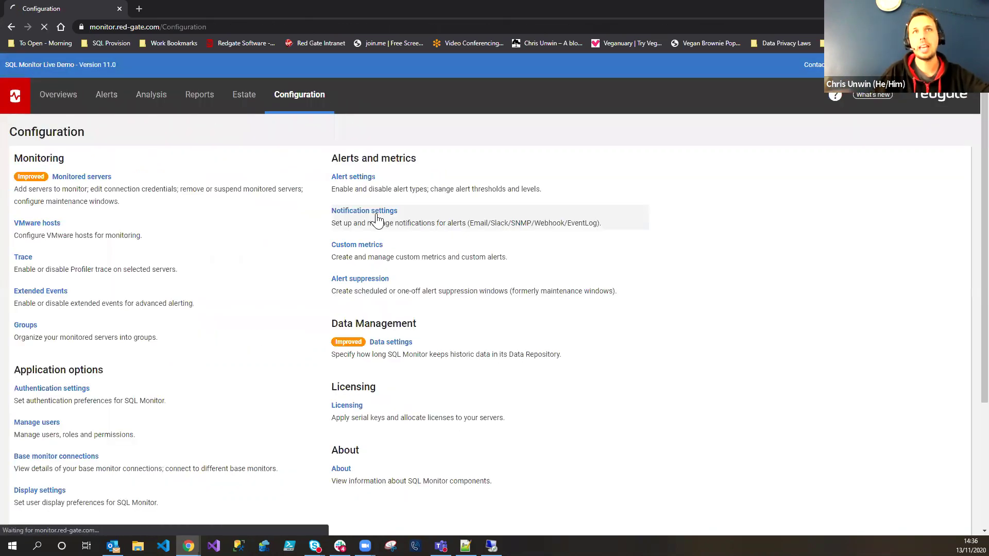
left_click(377, 220)
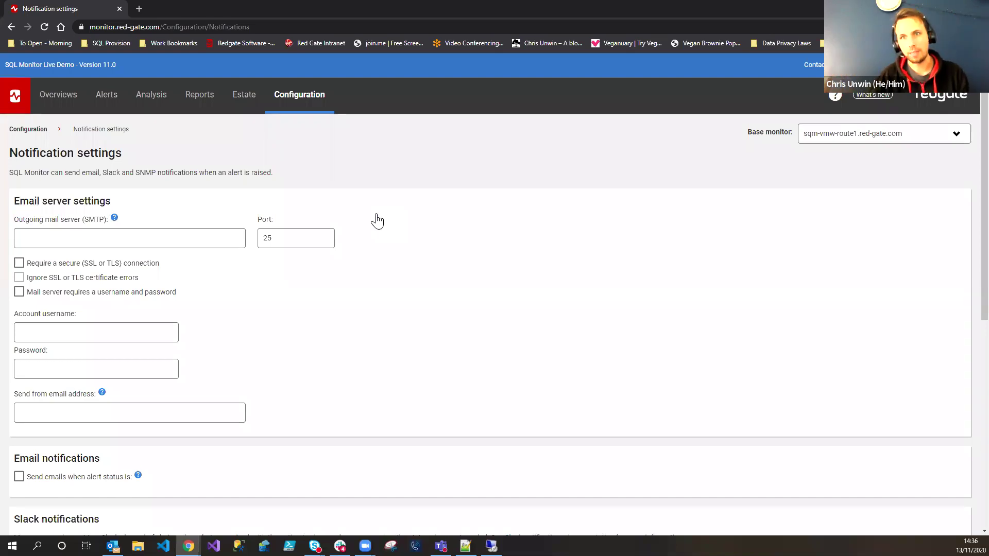
scroll(391, 227, "down", 5)
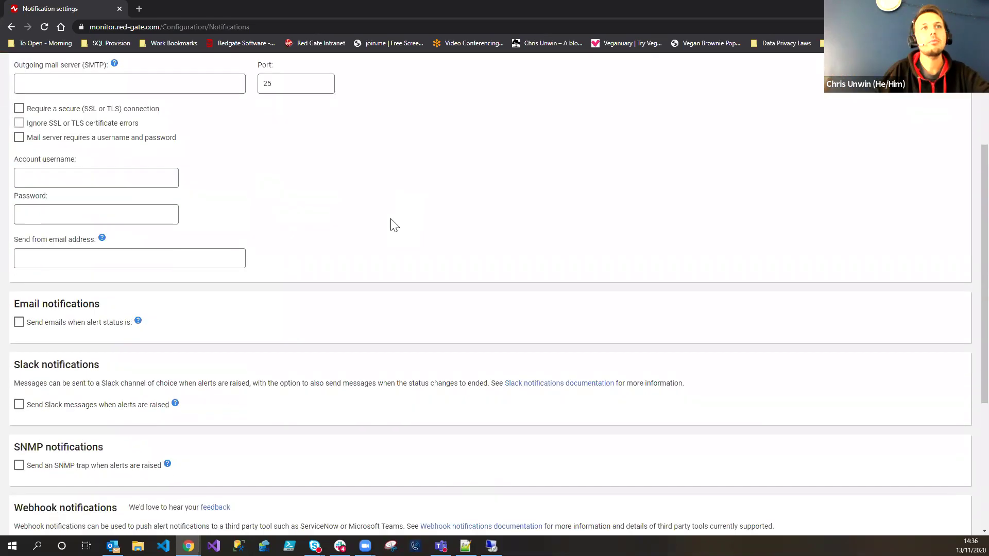
scroll(396, 229, "down", 3)
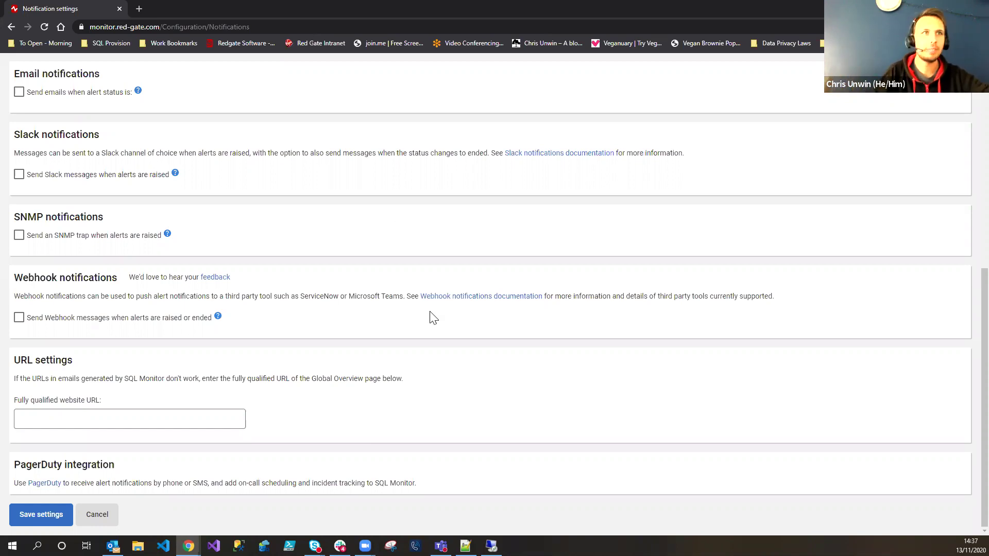
double_click(38, 466)
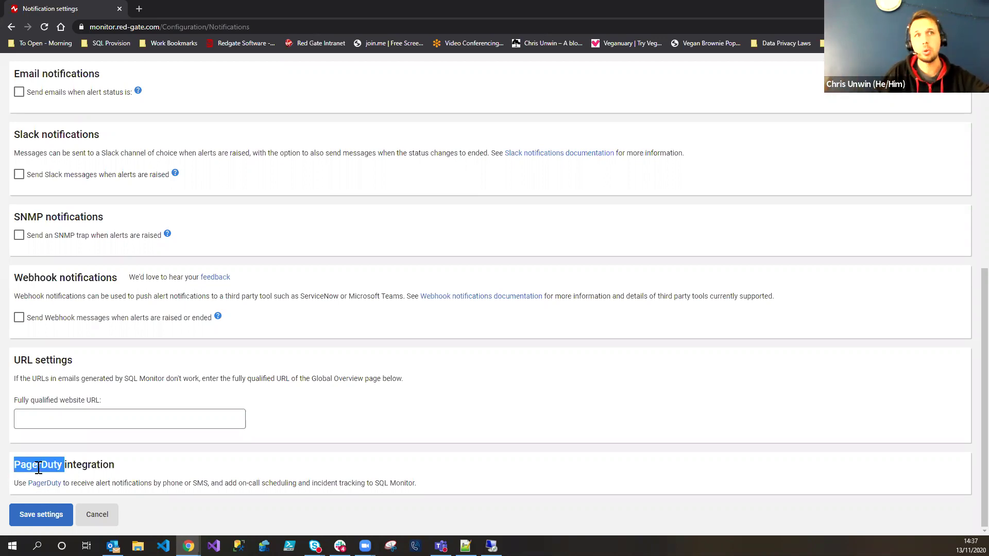
left_click(112, 471)
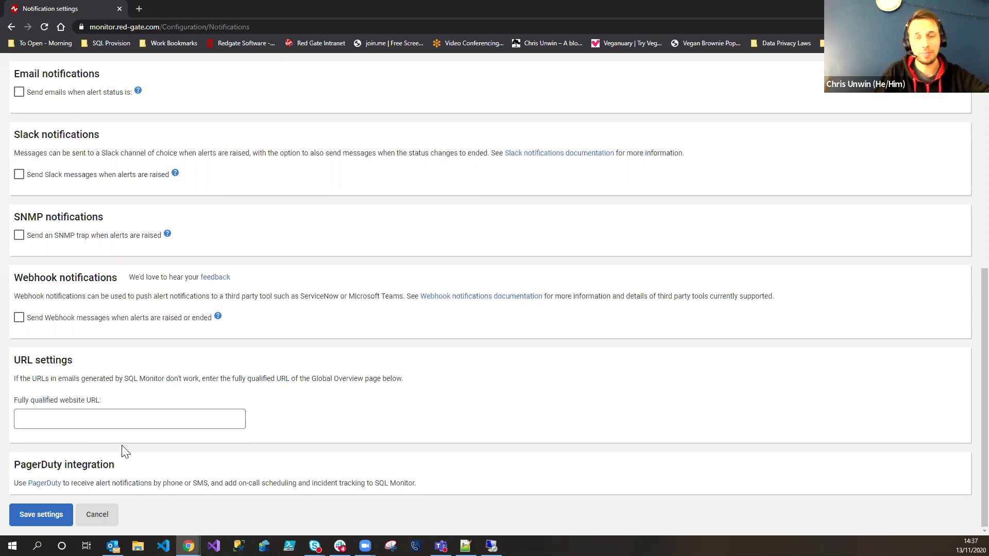
scroll(164, 438, "up", 1)
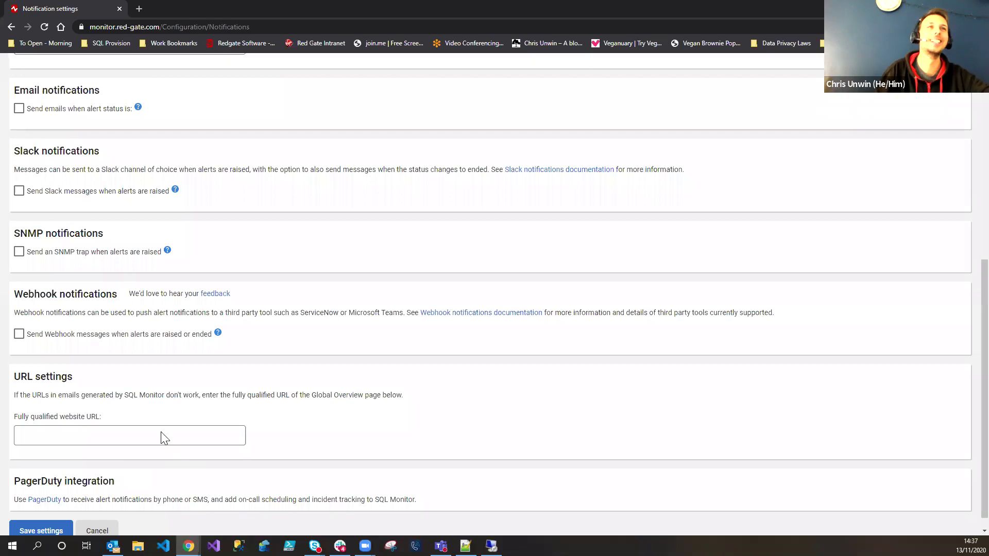
scroll(164, 438, "up", 7)
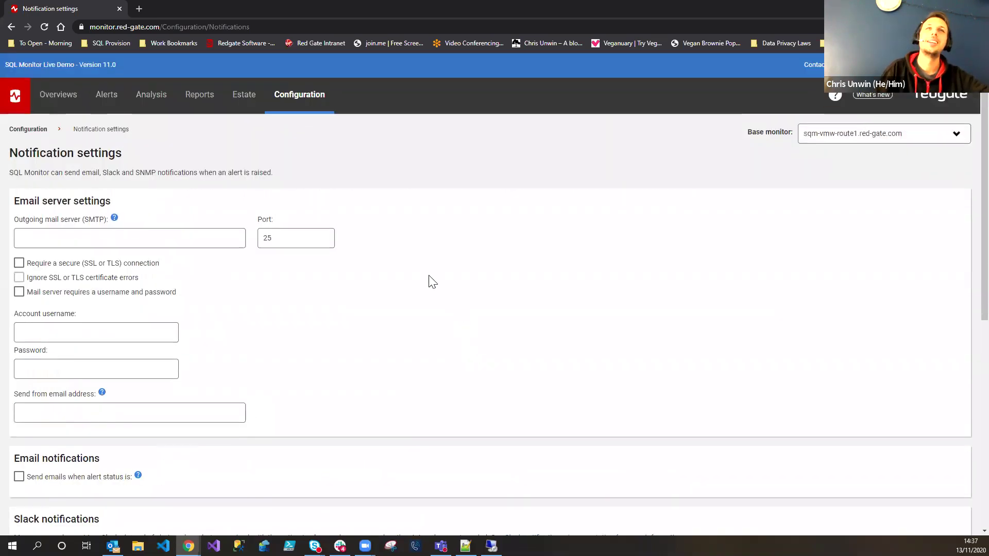
- Open the alert suppression configuration, view the form for a new suppression window and cancel it
left_click(313, 101)
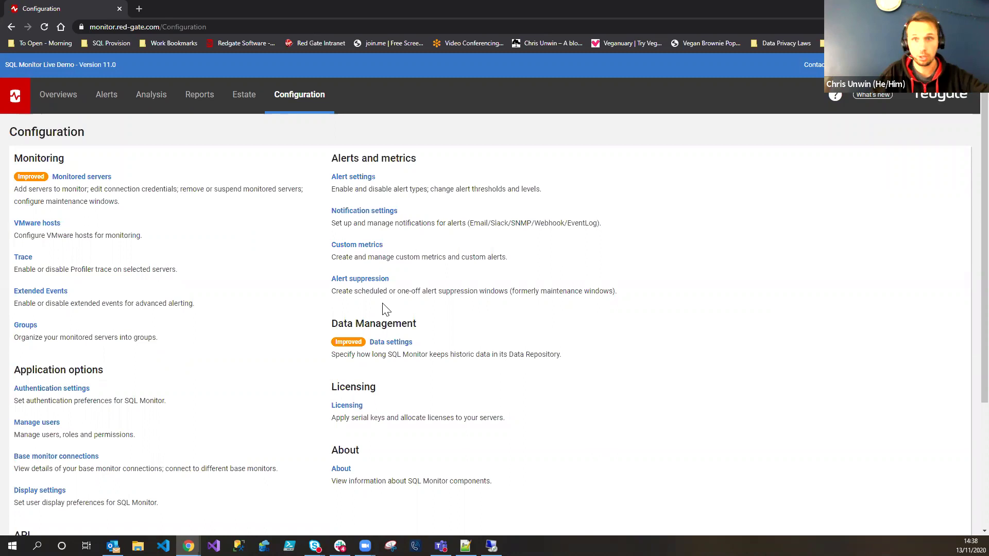
left_click(376, 289)
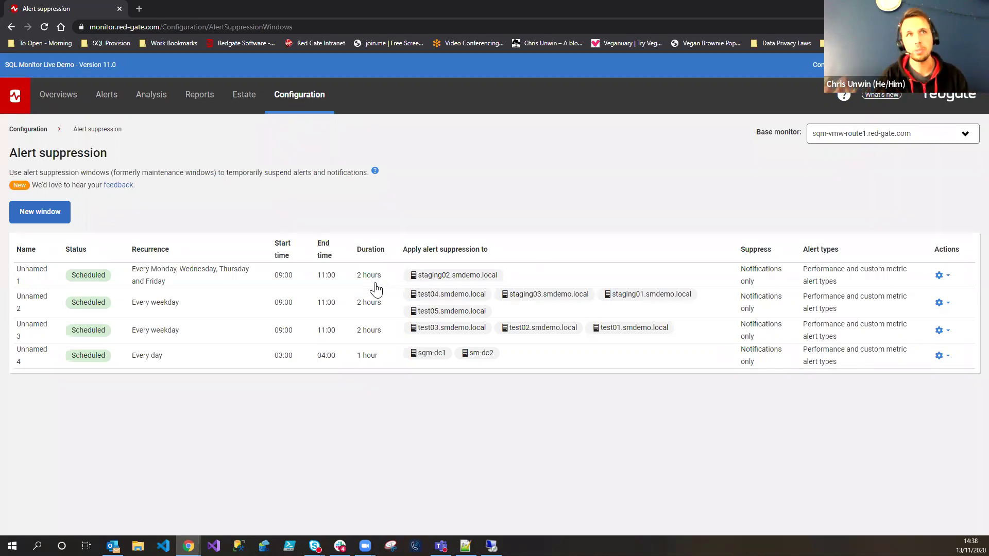
left_click(25, 212)
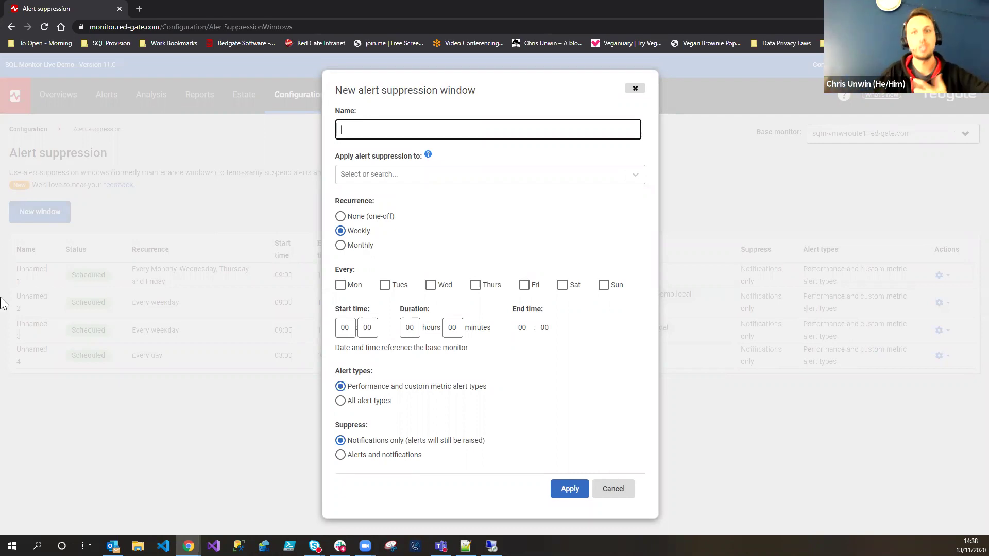
left_click(604, 489)
- Filter the alert inbox to Blocking process alerts only, finding the alert type with the search text "block", and collapse the advanced filters
left_click(110, 98)
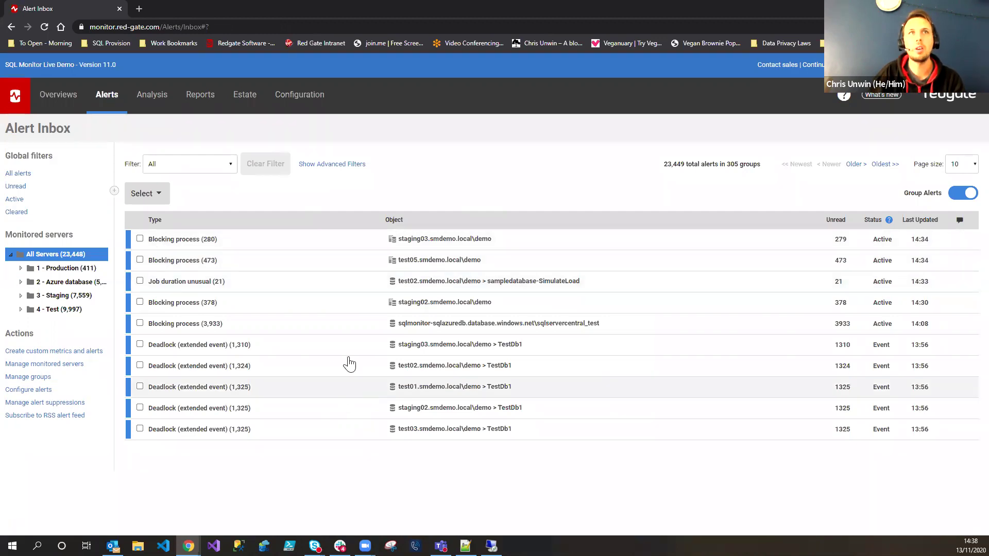
left_click(307, 171)
left_click(264, 212)
type("bla")
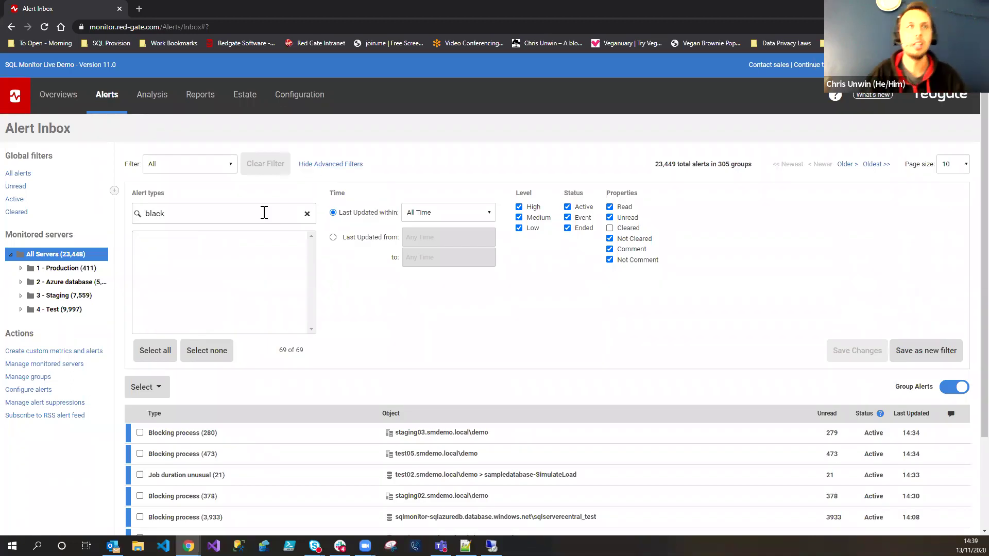
key("BackSpace")
type("o")
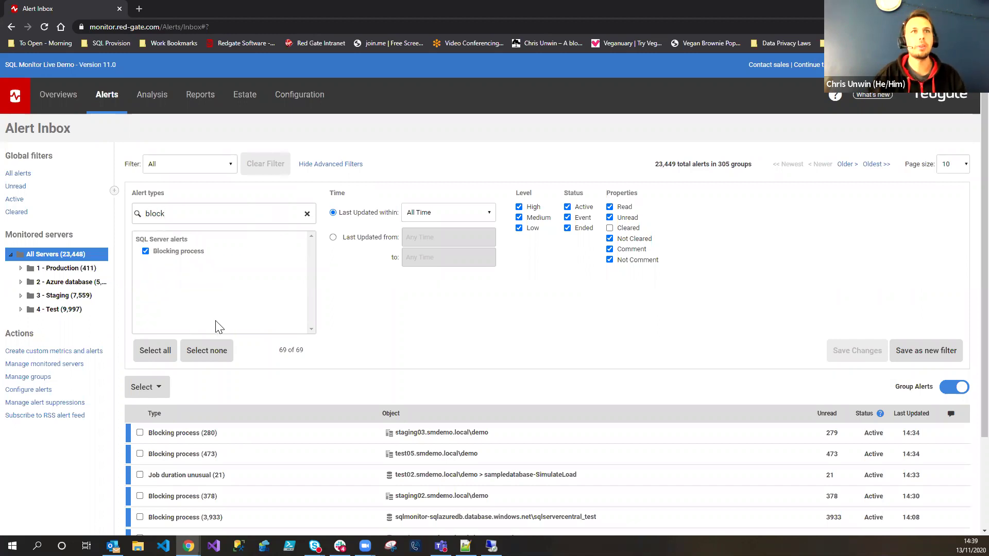
left_click(207, 354)
left_click(149, 251)
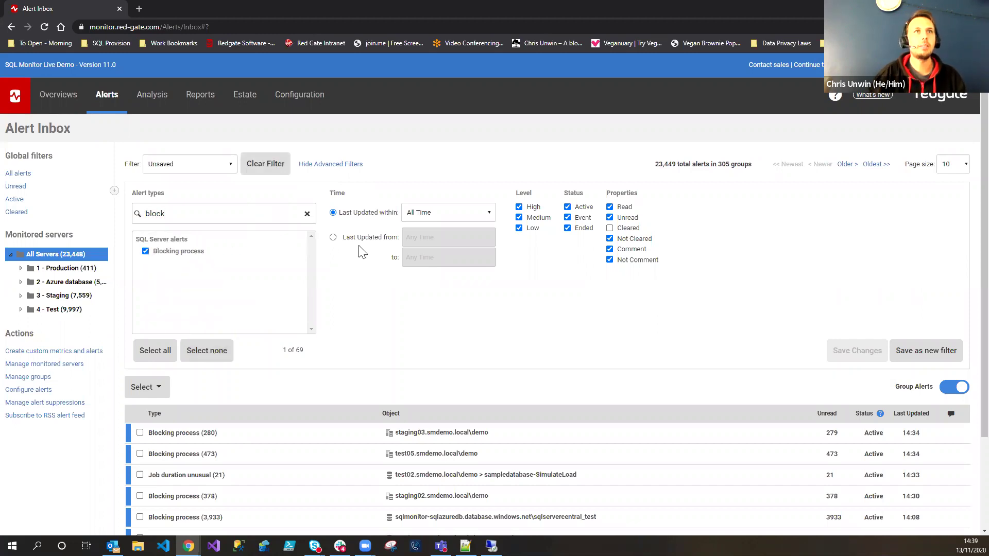
left_click(330, 164)
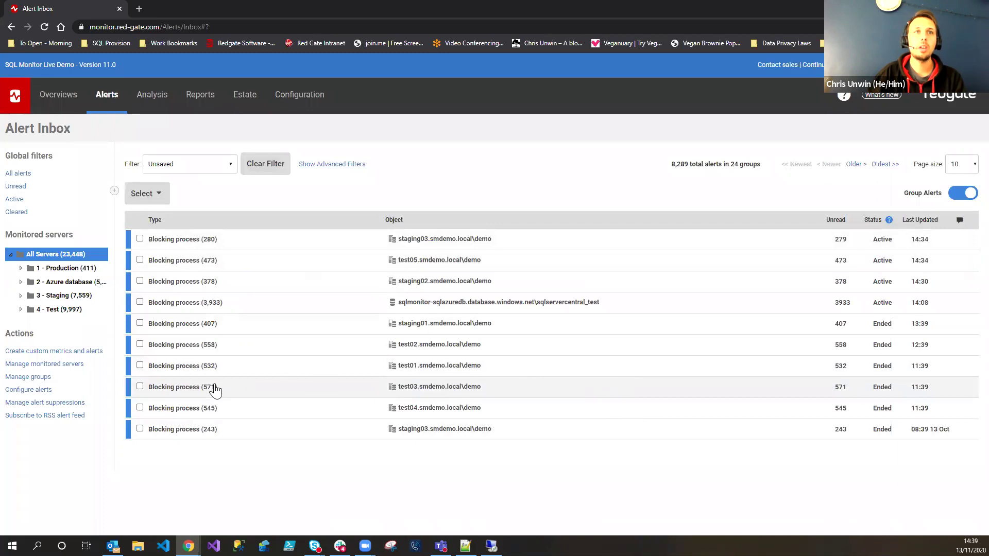
- Open the Blocking process alert group for test03.smdemo.local\demo and view the details of its most recent alert
left_click(433, 393)
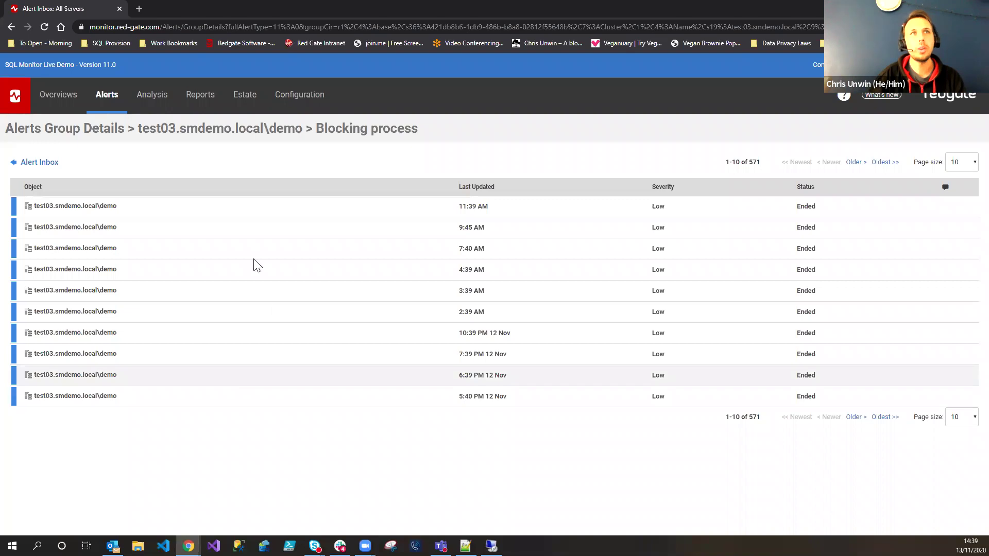
left_click(296, 405)
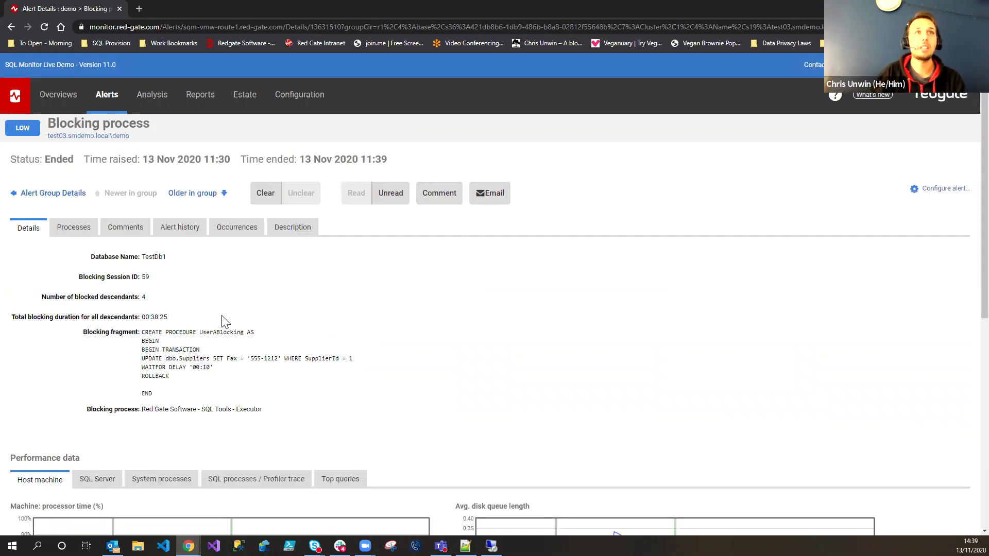
- Show the alert's processes and examine the blocking SQL fragment of the UserABlocking procedure
left_click(75, 227)
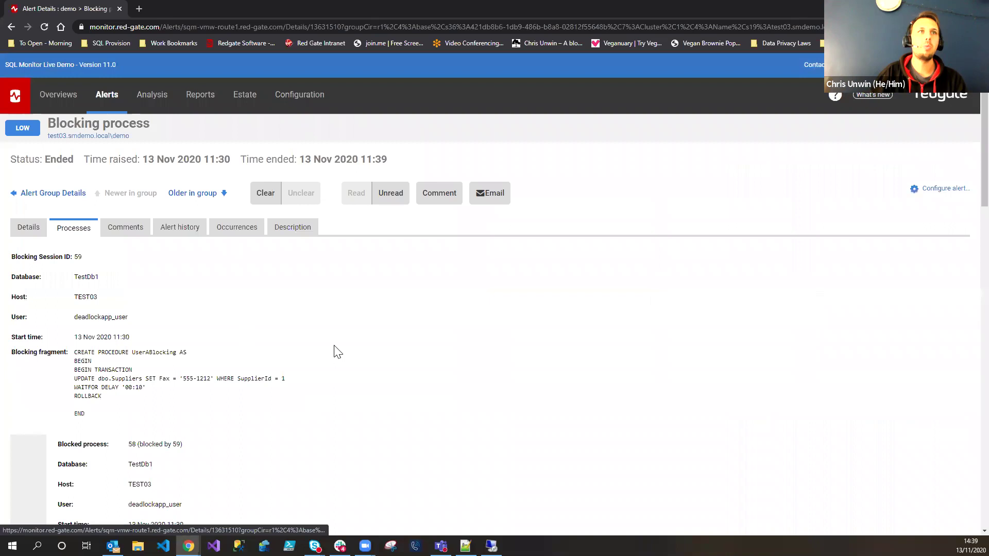
left_click_drag(75, 353, 206, 355)
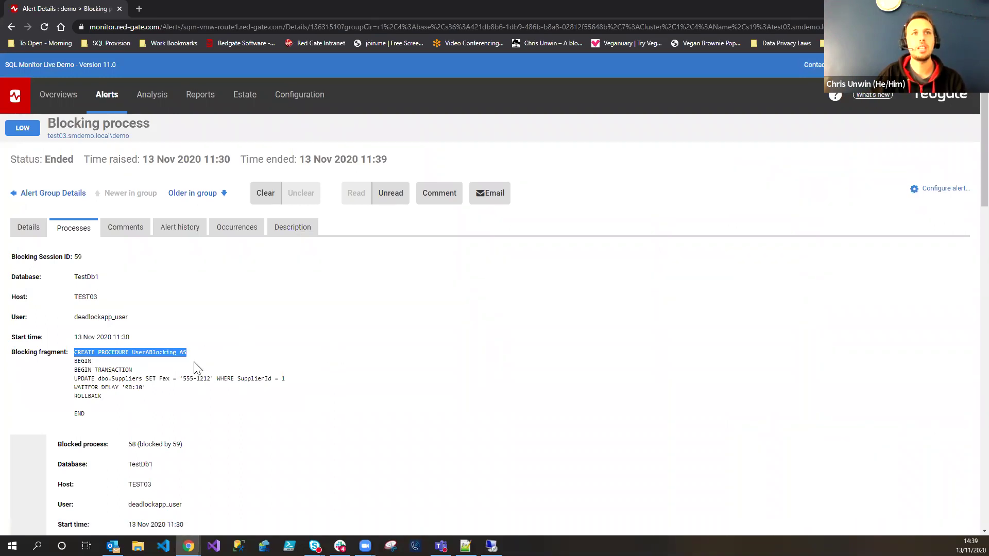
left_click(125, 367)
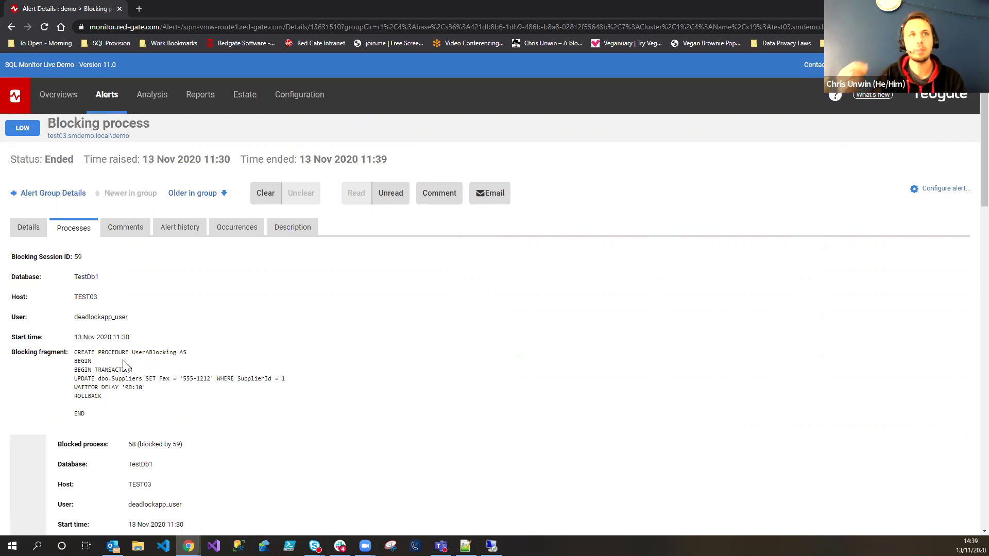
left_click_drag(81, 369, 307, 379)
left_click(100, 391)
left_click_drag(81, 390, 167, 395)
left_click(173, 392)
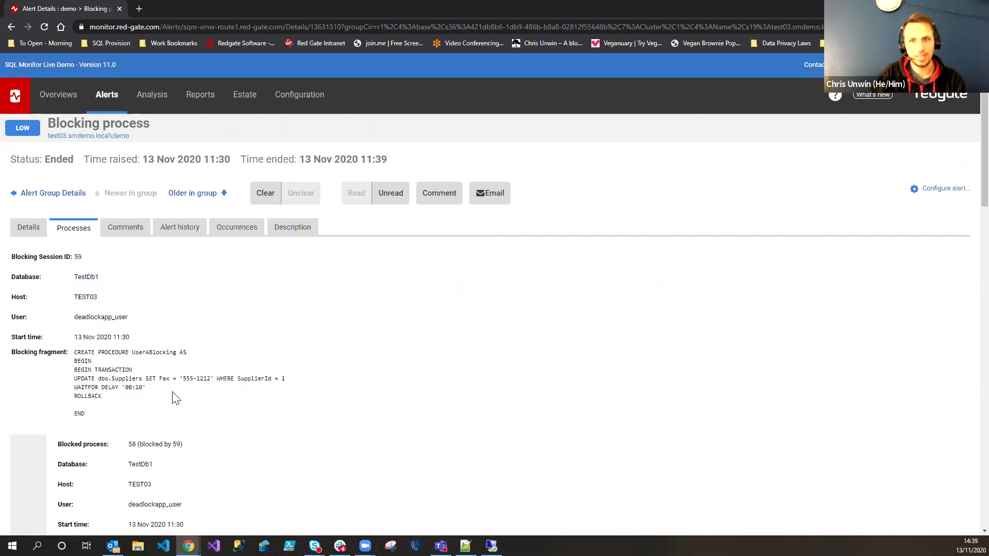
- Examine the chain of blocked processes with their SQL fragments and the host machine performance graphs
scroll(175, 398, "down", 5)
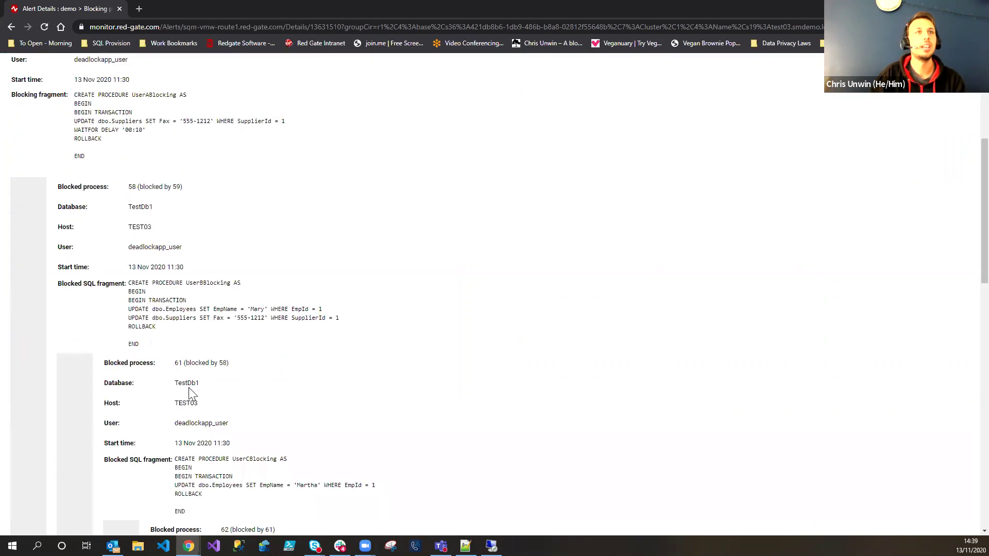
left_click_drag(124, 190, 273, 415)
scroll(255, 326, "down", 1)
scroll(378, 381, "down", 6)
scroll(379, 381, "down", 2)
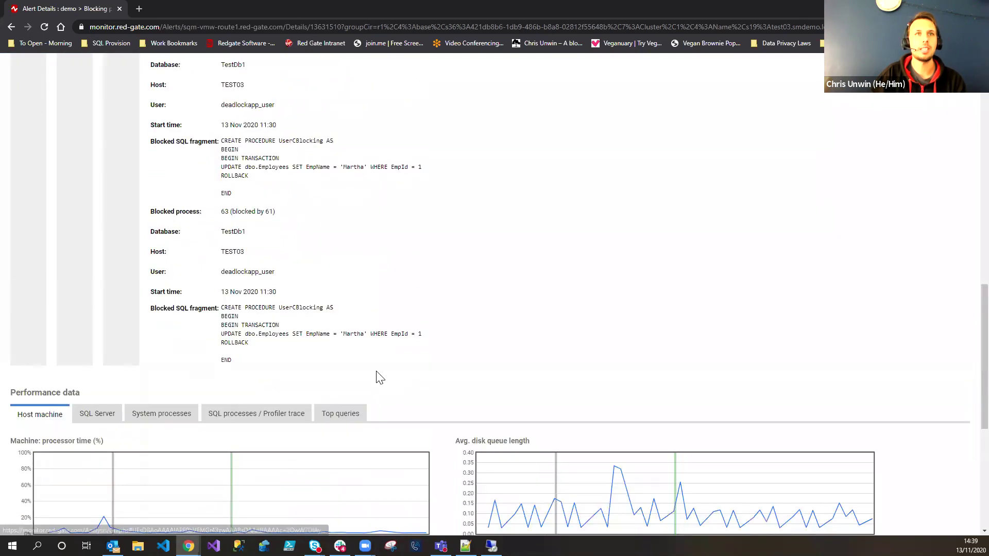
scroll(379, 381, "up", 15)
scroll(79, 262, "down", 15)
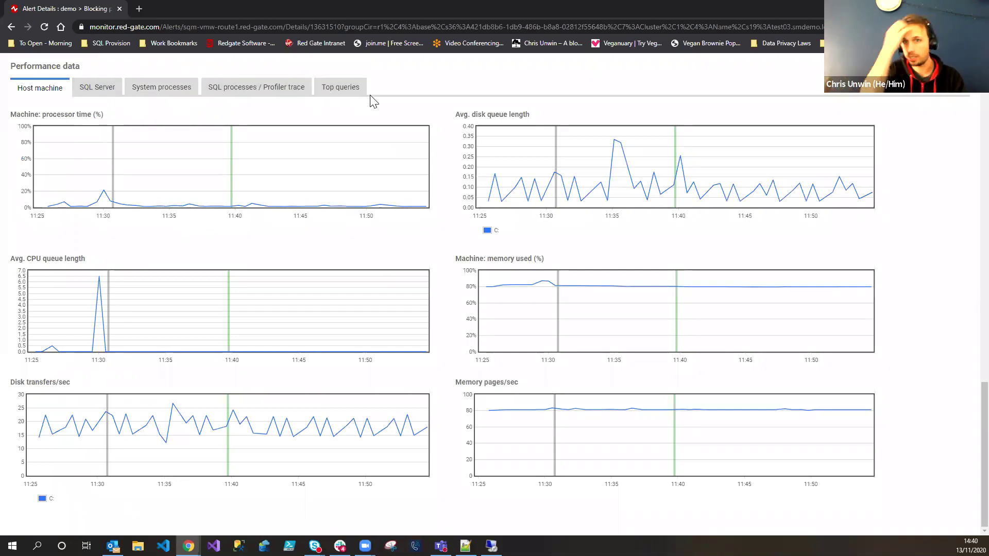
scroll(350, 172, "up", 8)
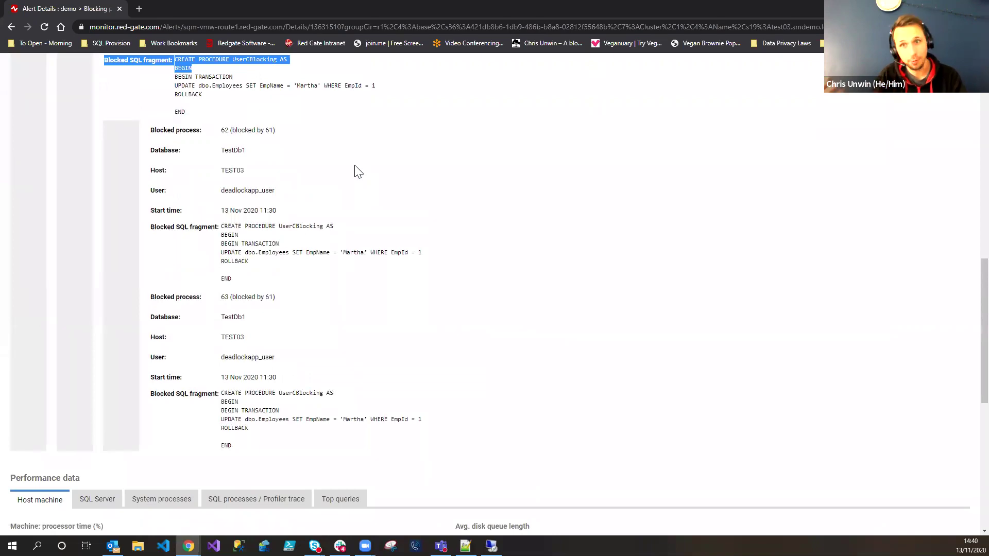
scroll(359, 193, "down", 6)
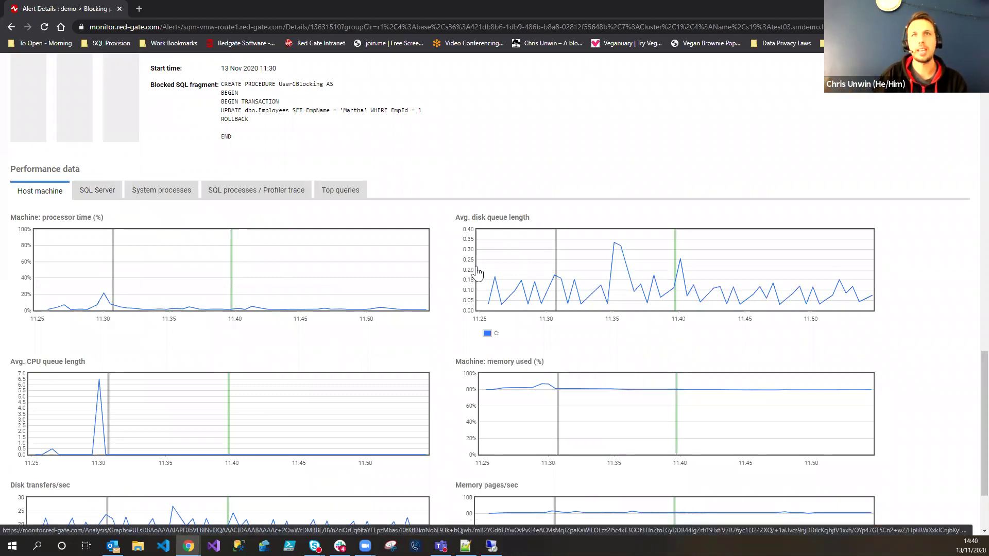
- Show the alert's SQL Server performance data and open the User connections graph for detailed analysis
left_click(97, 190)
scroll(541, 345, "down", 3)
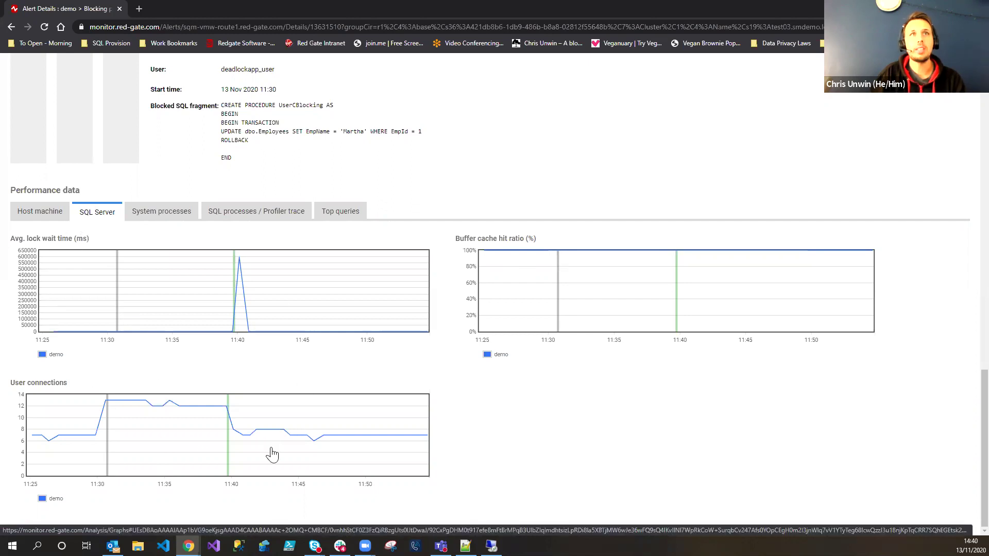
left_click(173, 447)
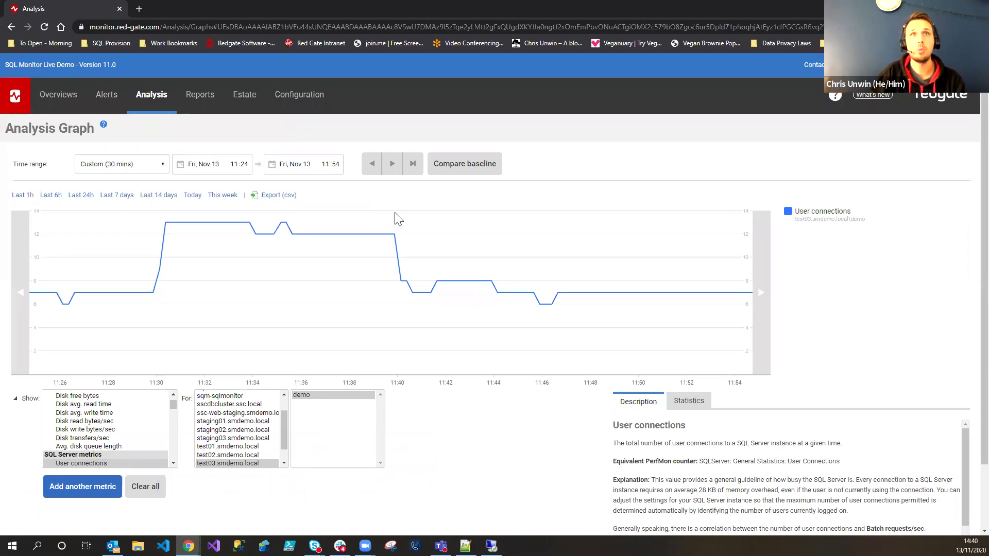
- Set the User connections graph's time range to 7 days and compare it with the baseline from 7 days earlier
left_click(141, 164)
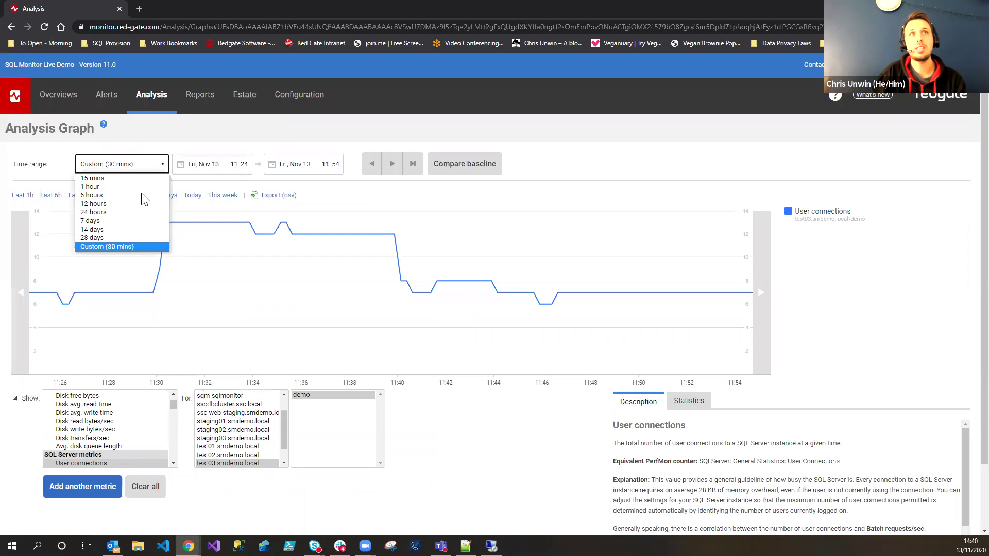
left_click(139, 221)
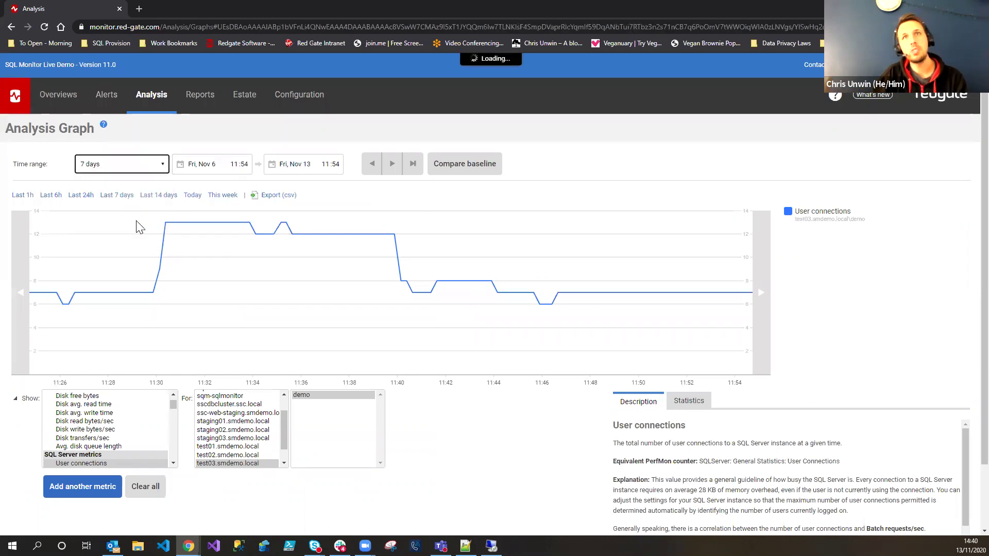
left_click(464, 165)
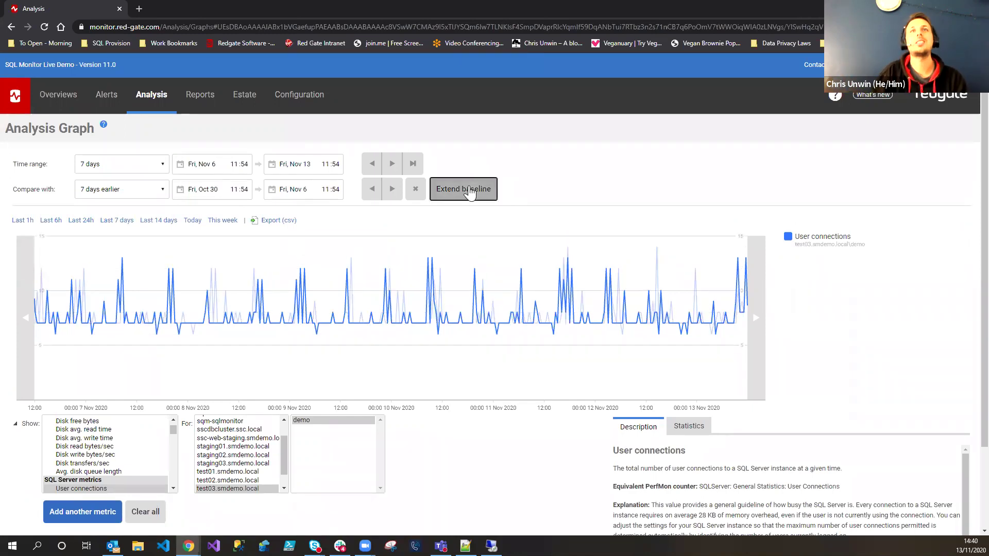
- Extend the baseline by 5 previous time ranges and display it as regions
left_click(466, 189)
left_click(732, 247)
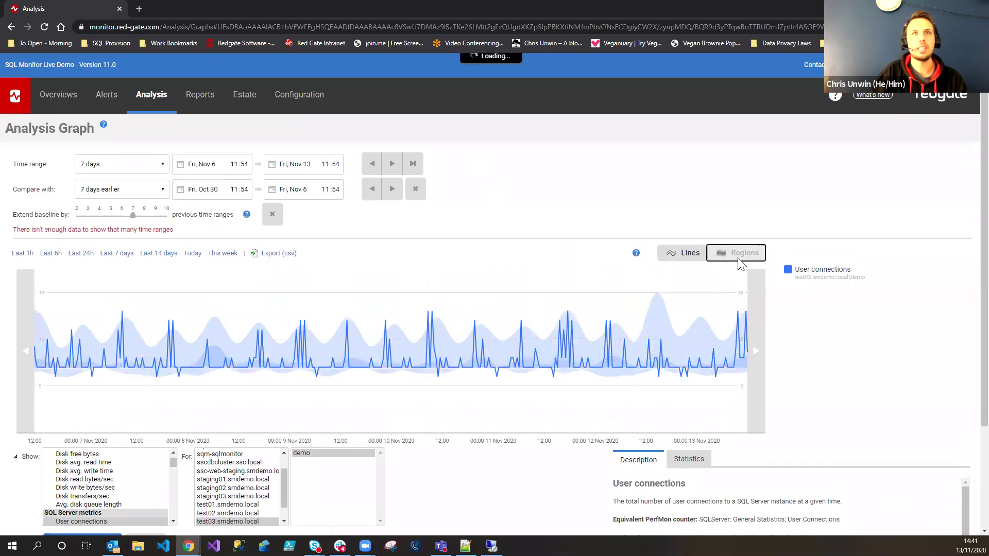
left_click_drag(132, 215, 113, 227)
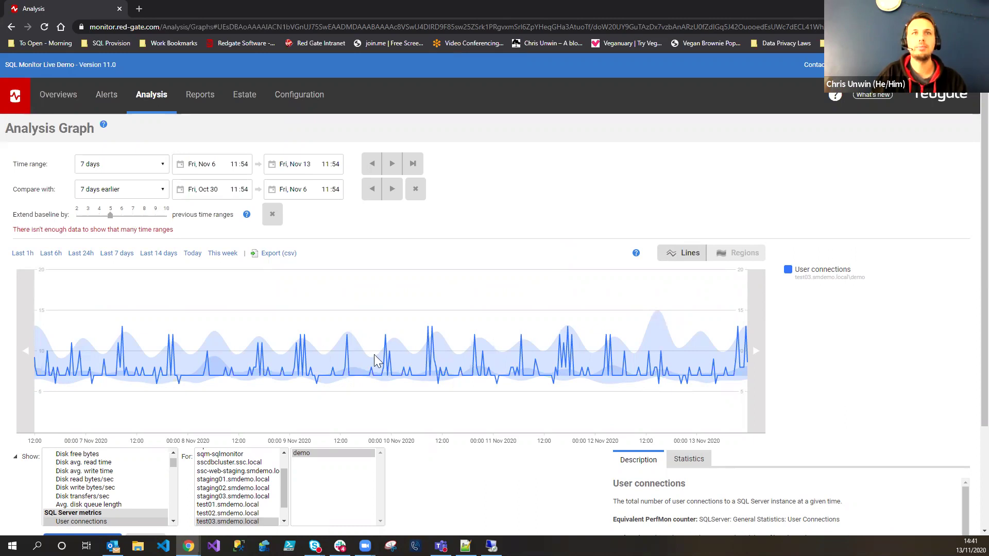
- Narrow the graph to 10 Nov 01:40–04:17 and inspect the User connections peaks against the baseline
mouse_move(375, 373)
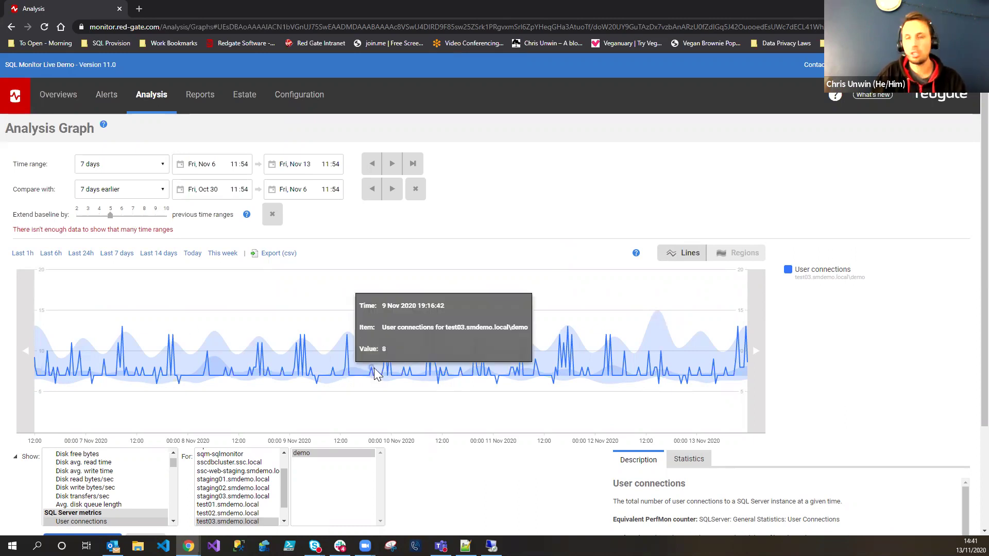
scroll(401, 391, "up", 1)
scroll(401, 392, "up", 3)
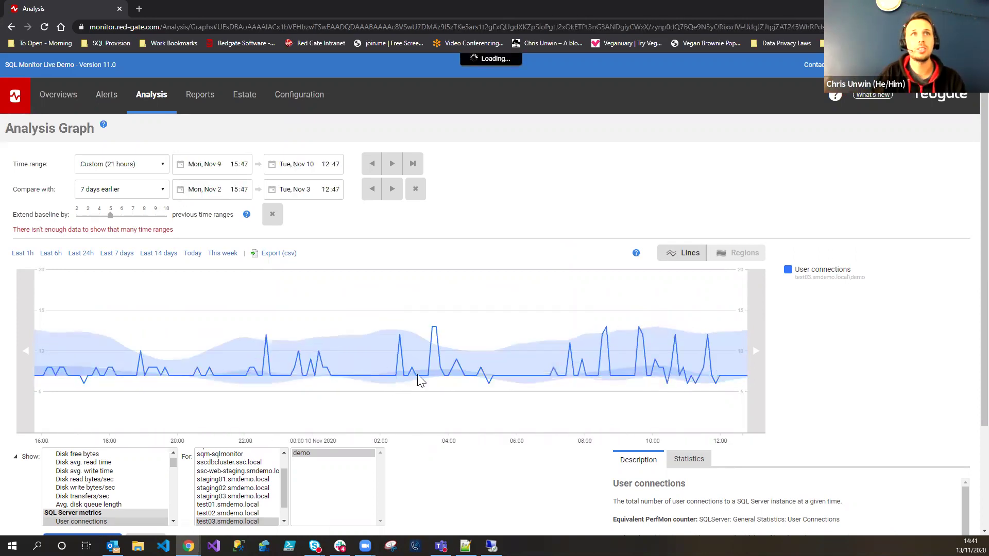
scroll(420, 380, "up", 5)
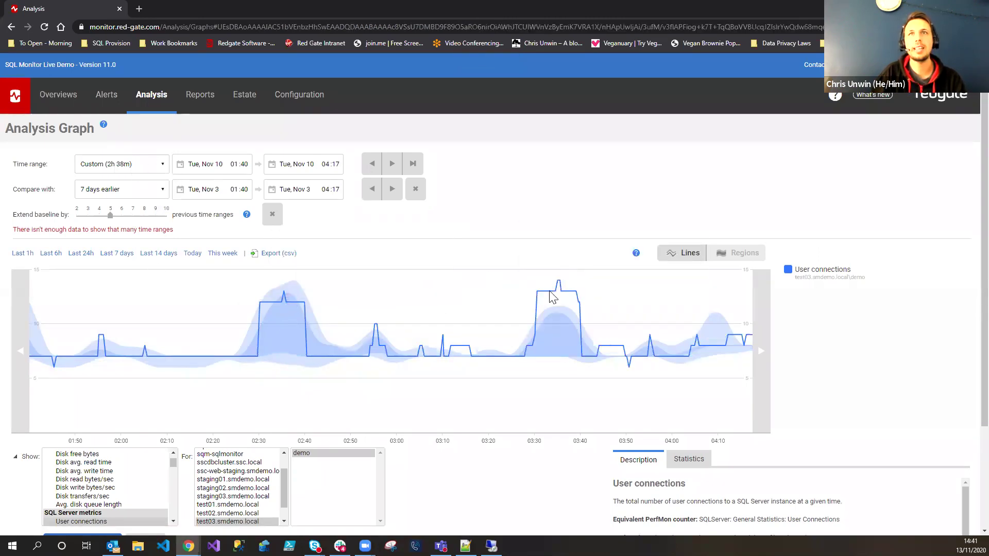
mouse_move(553, 297)
mouse_move(278, 312)
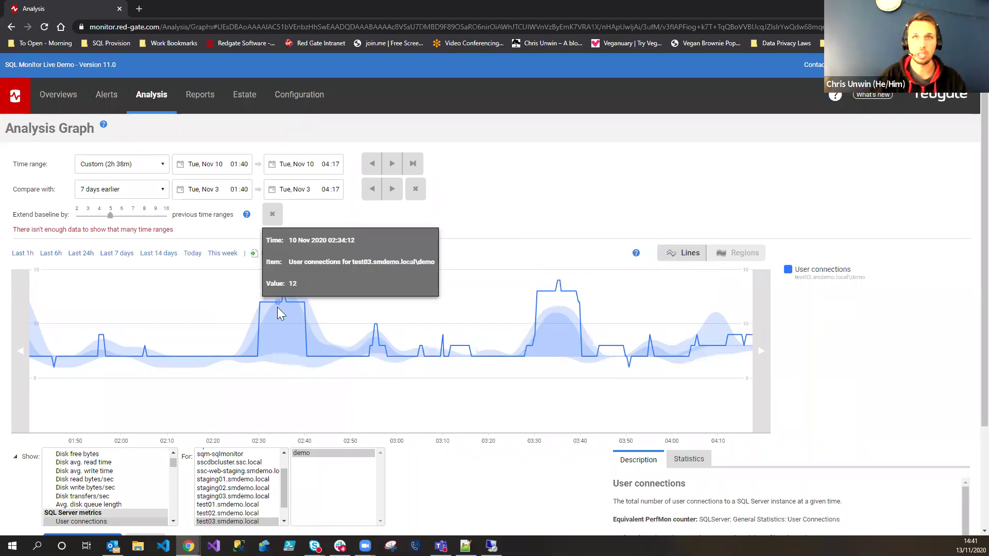
- Add Batch requests/sec as a second metric and shift the graph's time range to 10 Nov 02:38–05:16
scroll(452, 471, "down", 1)
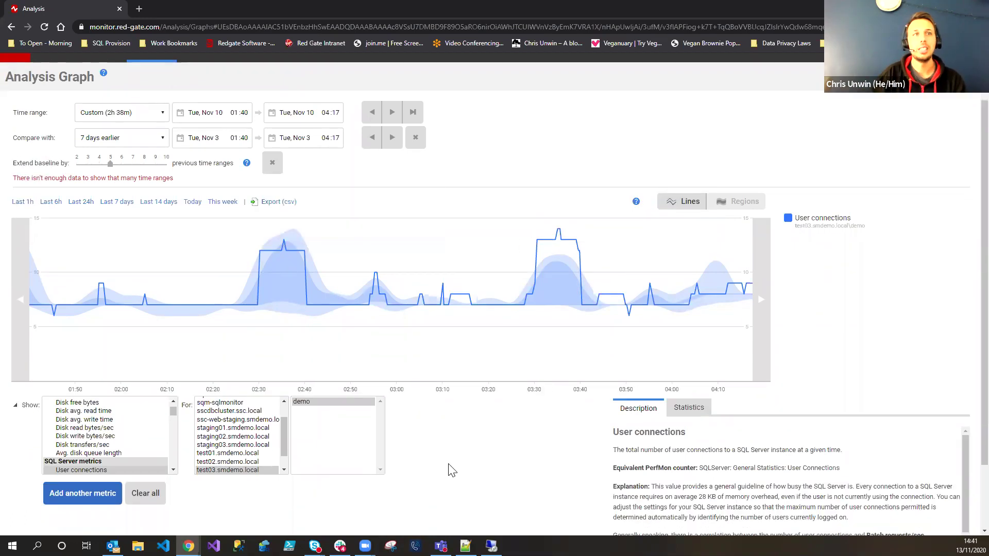
left_click(75, 503)
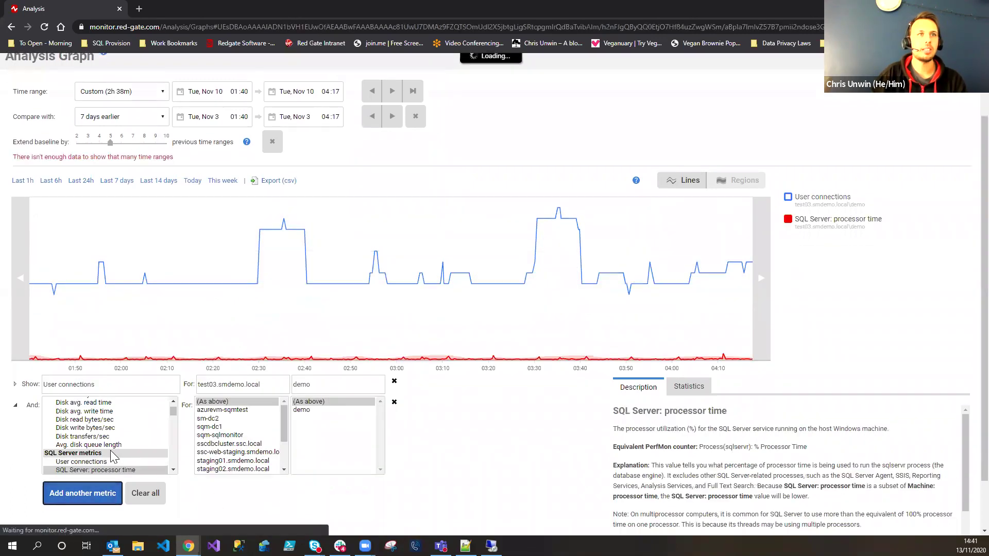
scroll(145, 455, "down", 3)
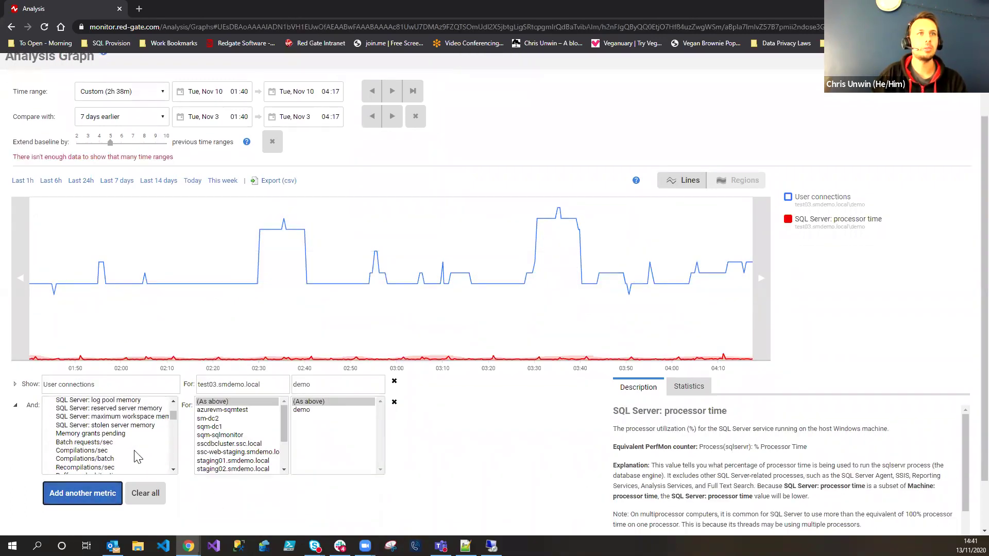
left_click(107, 443)
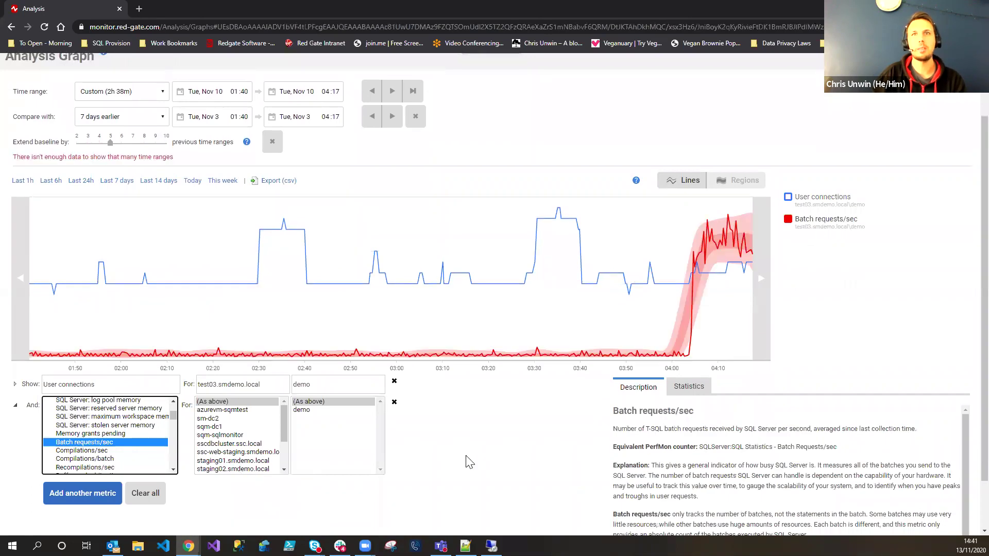
left_click_drag(644, 318, 371, 326)
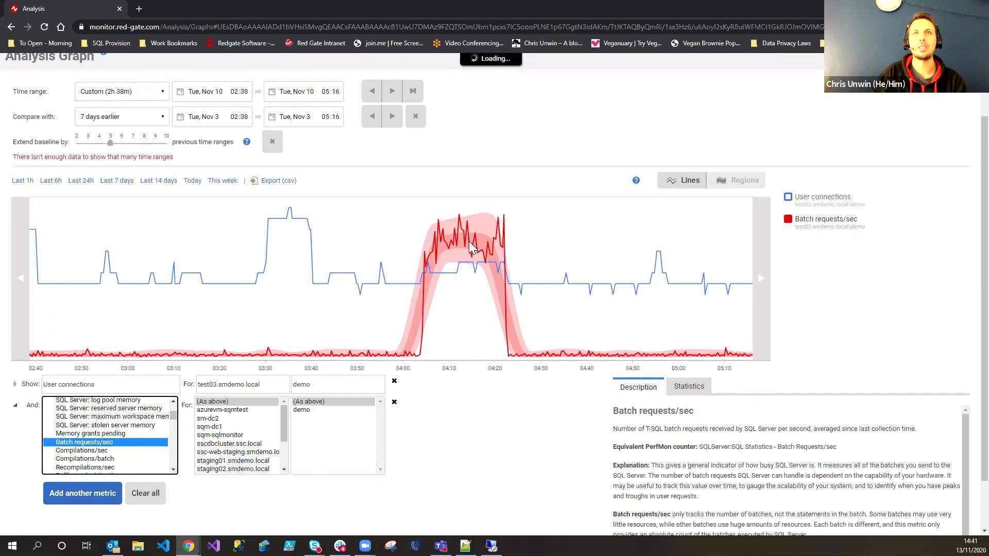
mouse_move(464, 214)
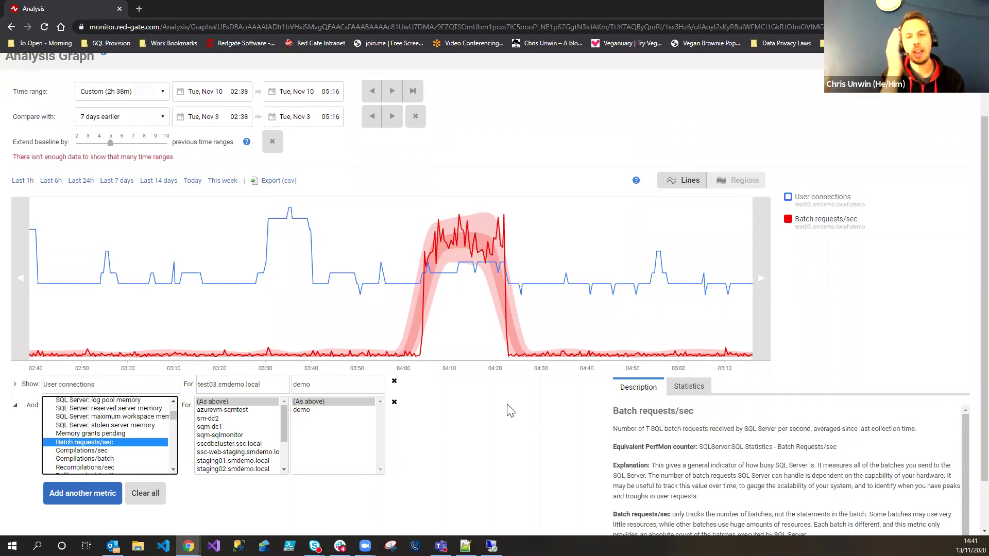
- Read the Batch requests/sec description, including its explanation and guideline values
left_click_drag(615, 412, 935, 511)
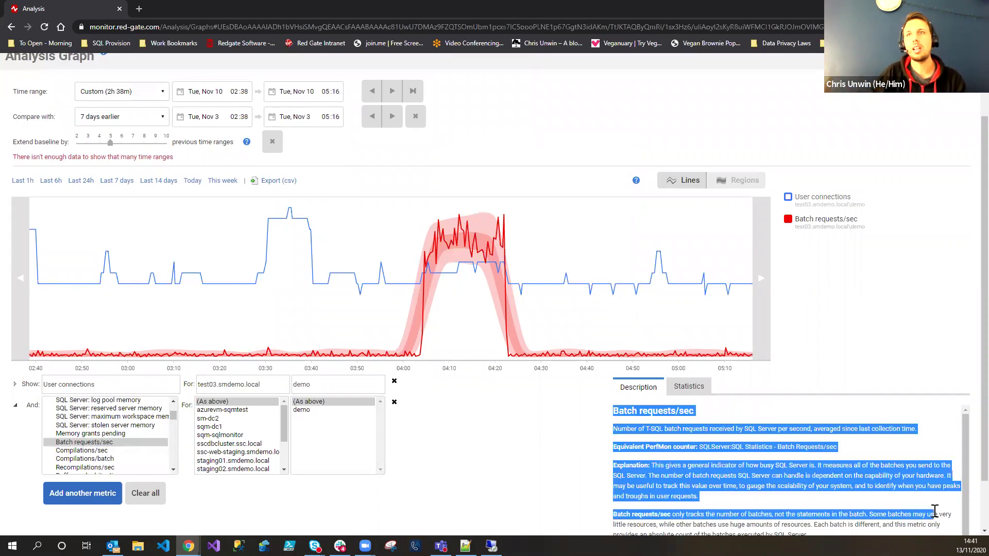
left_click(802, 510)
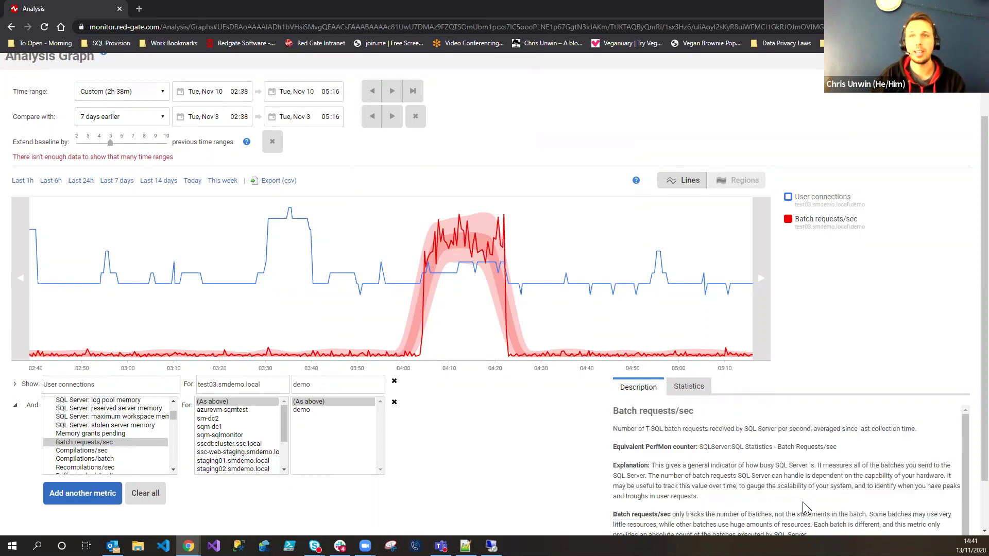
scroll(802, 510, "down", 1)
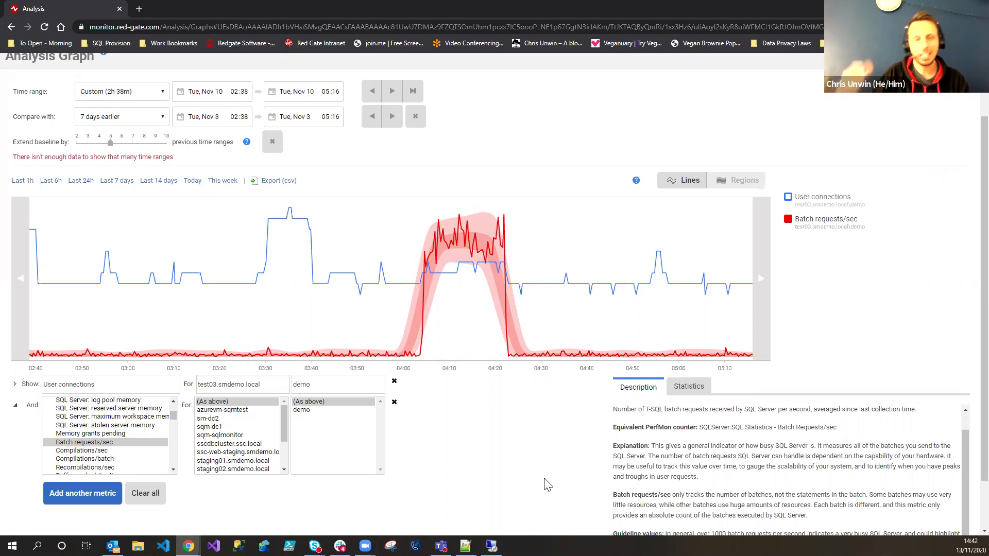
scroll(782, 453, "down", 1)
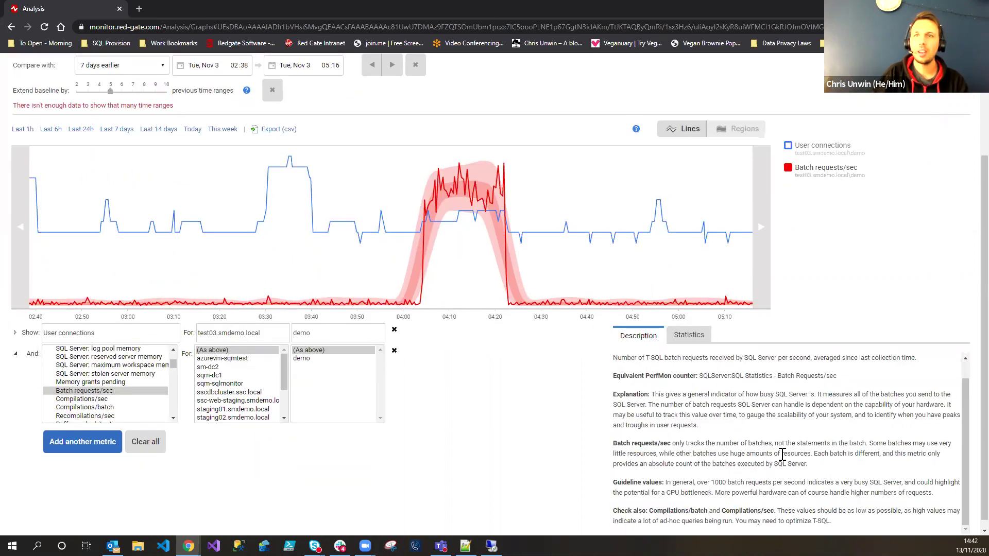
scroll(442, 496, "up", 2)
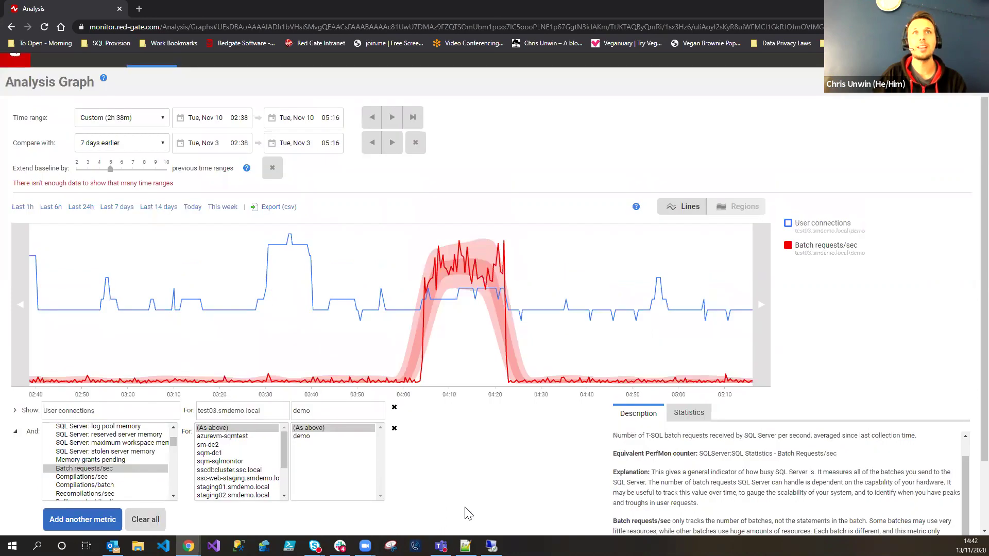
scroll(465, 510, "up", 1)
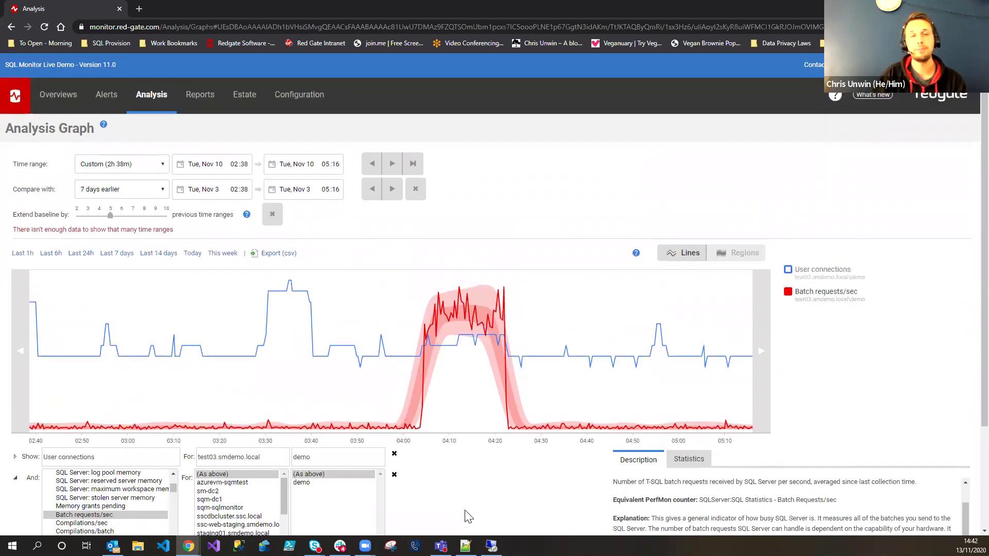
- Open the custom metrics configuration and review the list of existing custom metrics
left_click(310, 110)
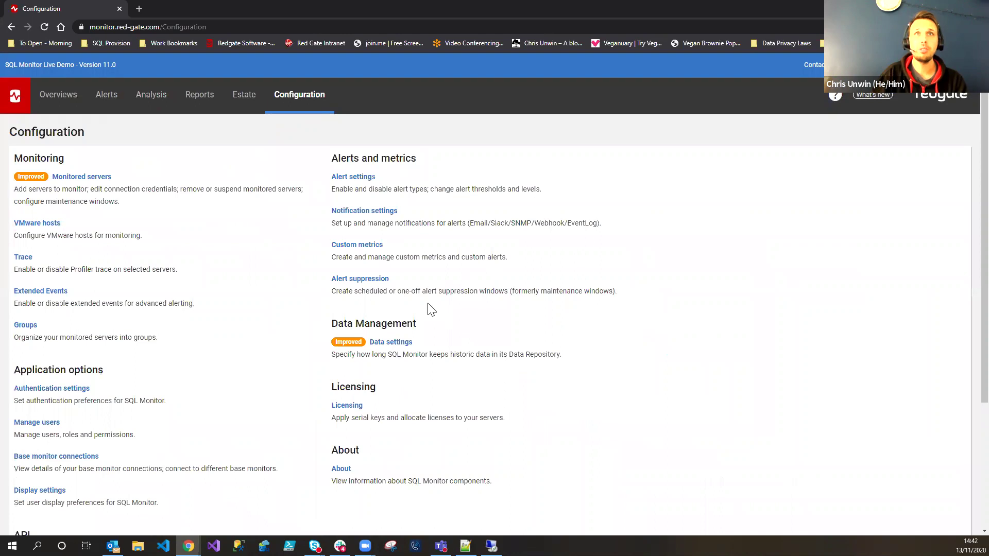
left_click(360, 256)
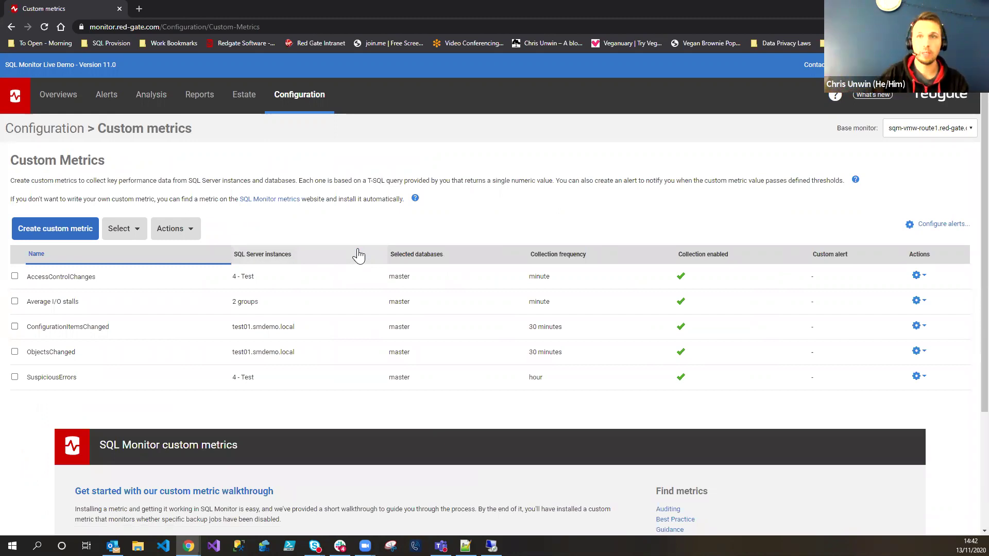
scroll(358, 255, "down", 1)
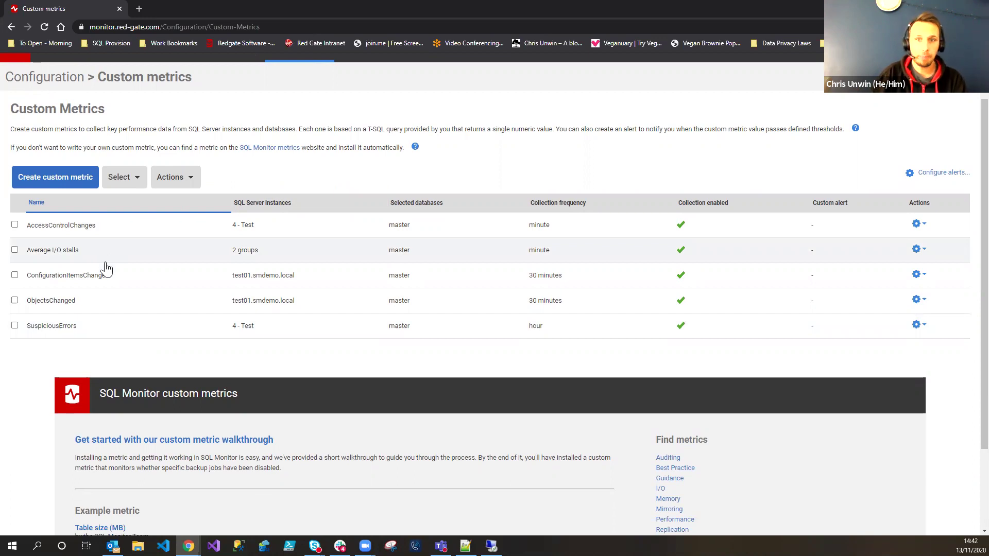
- Open the full list of published metrics on the SQL Monitor custom metrics website, including a look at the site's home page
scroll(124, 260, "down", 2)
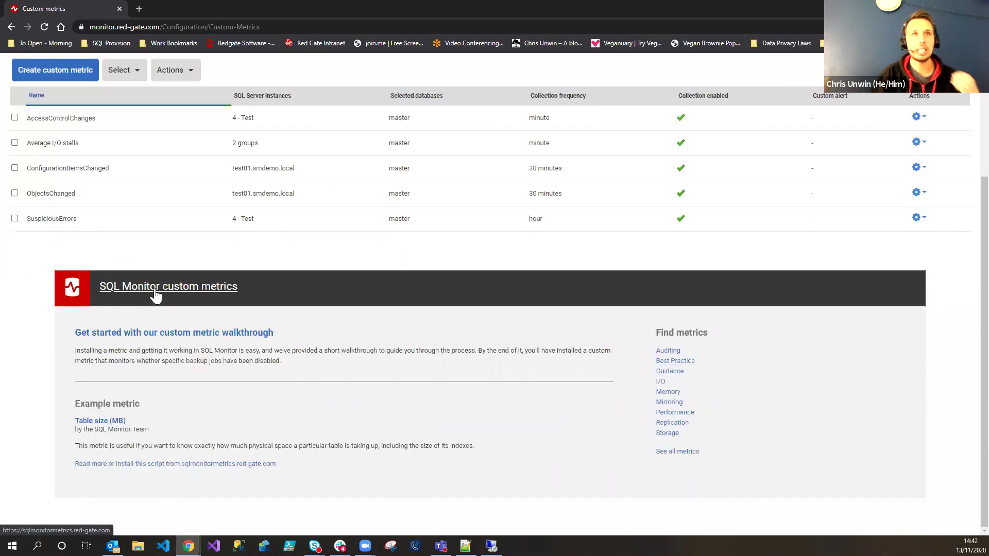
left_click(687, 452)
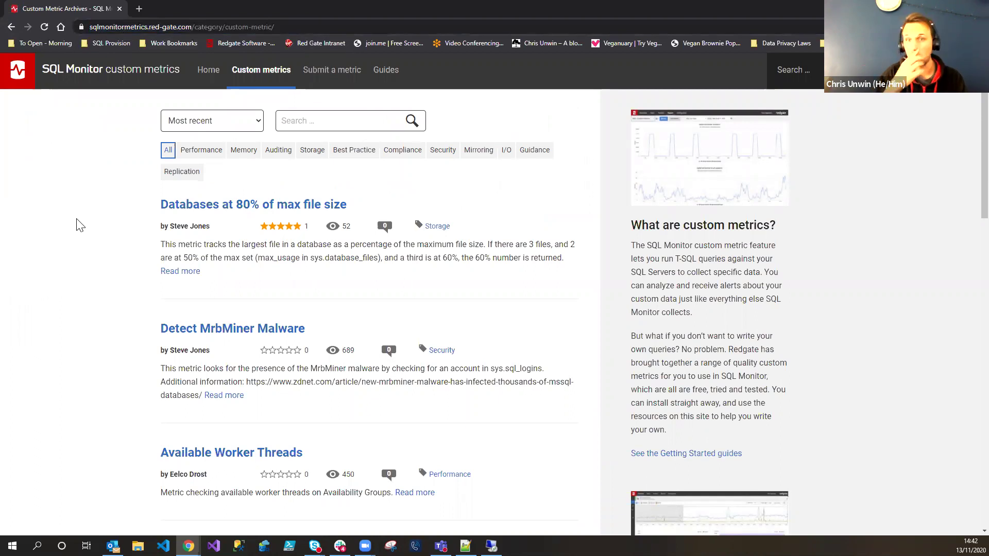
left_click(206, 83)
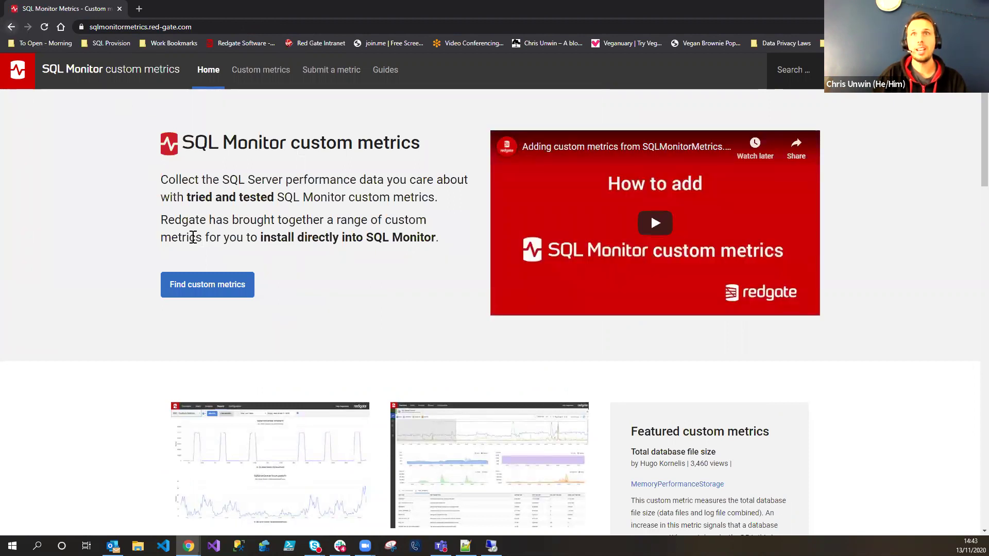
left_click(277, 72)
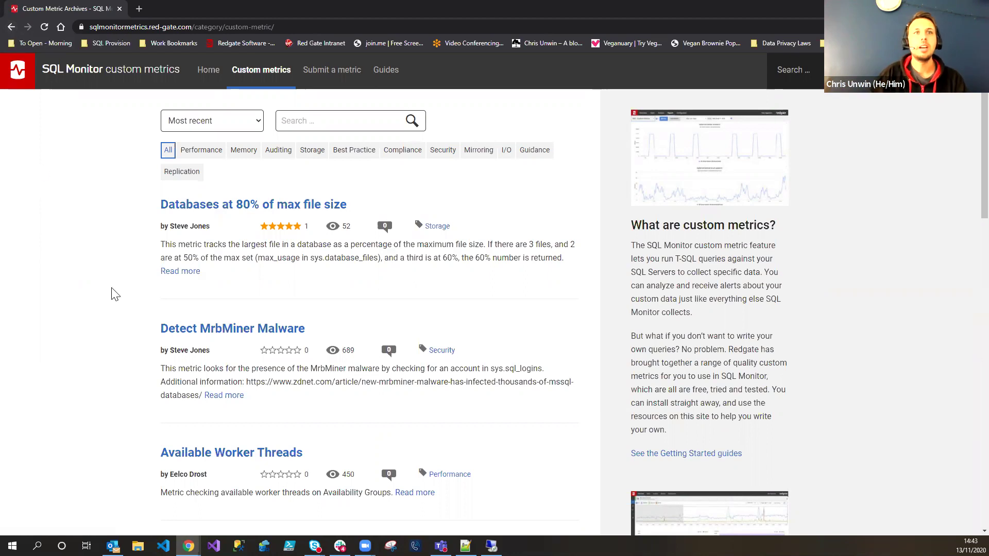
- Browse the published custom metrics, checking the authors of Available Worker Threads and SQL Agent Jobs Owned By The Wrong Person
scroll(115, 294, "down", 3)
left_click_drag(209, 320, 162, 323)
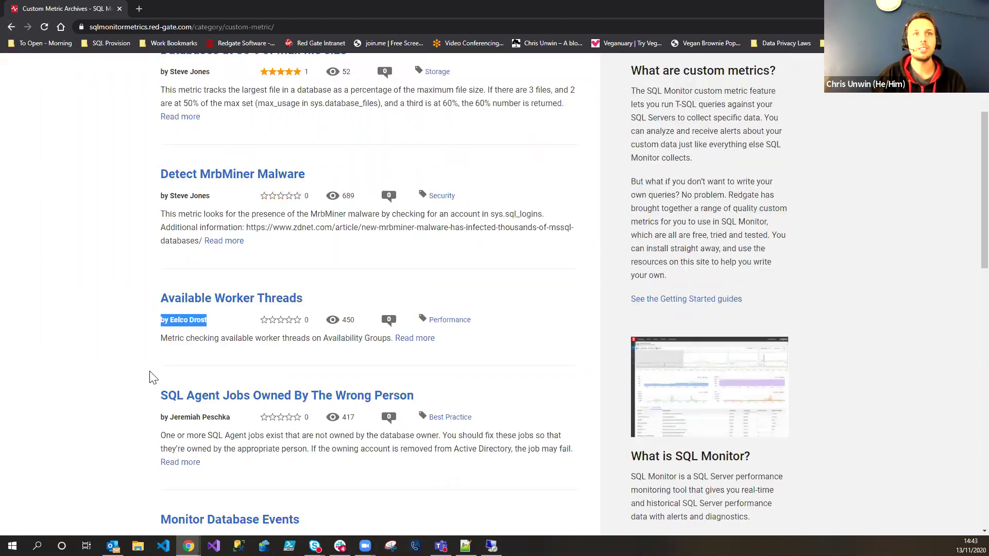
scroll(154, 376, "down", 2)
left_click_drag(239, 319, 164, 316)
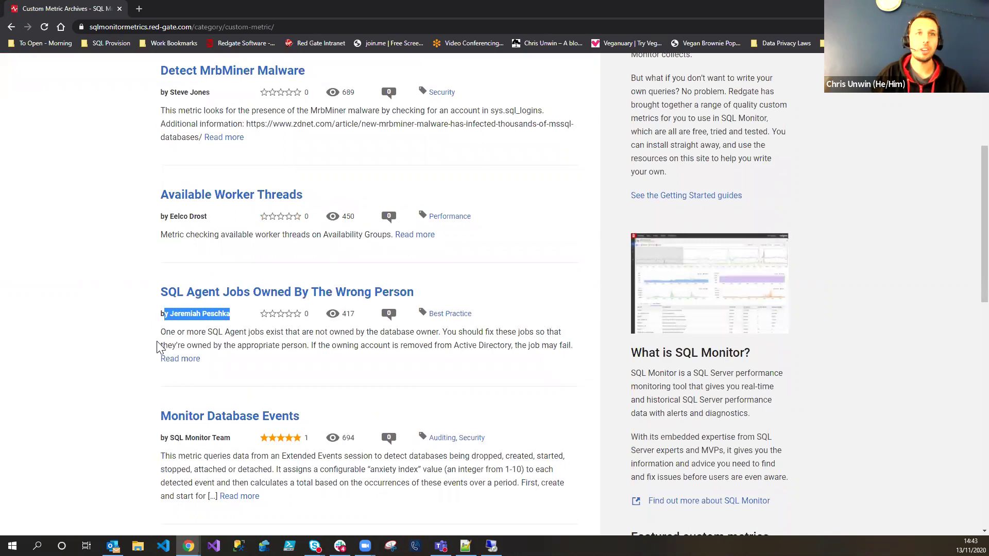
scroll(160, 345, "down", 8)
scroll(156, 348, "down", 2)
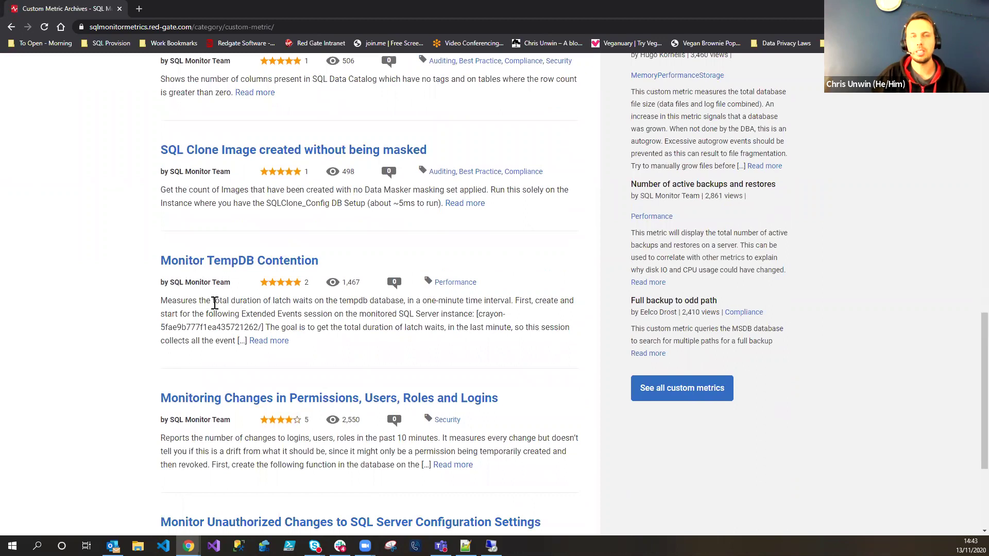
scroll(214, 303, "up", 13)
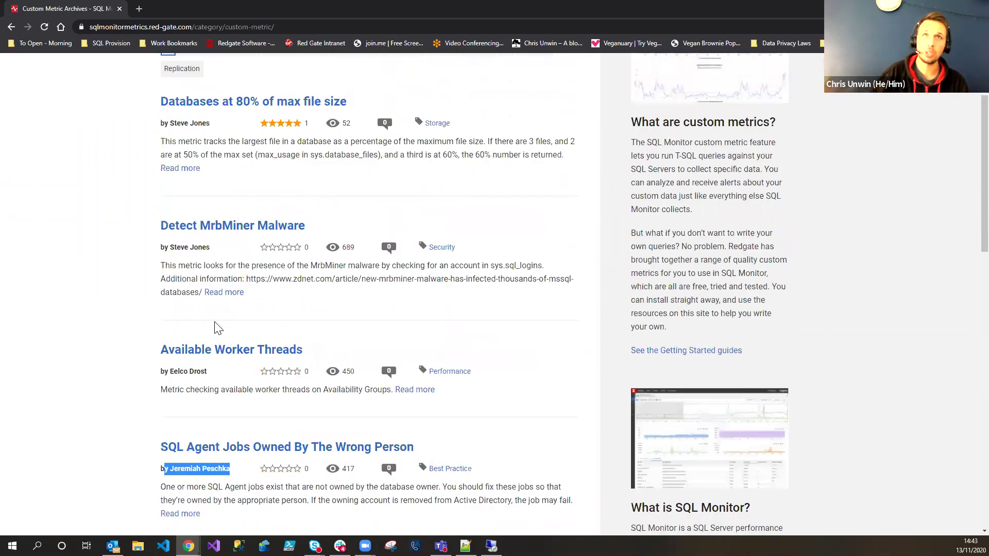
scroll(216, 327, "up", 2)
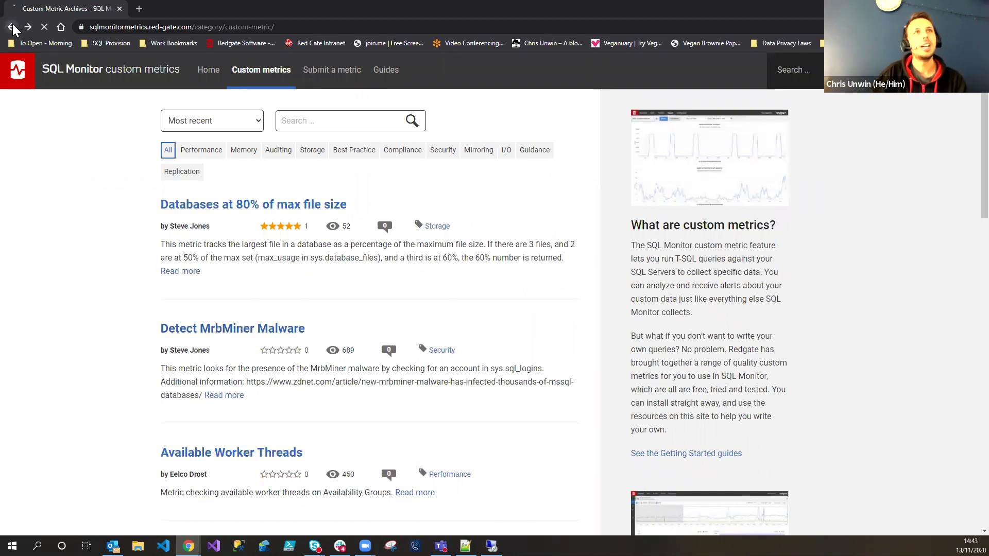
- Return to SQL Monitor's global overview and review the replicas of ssc-db-n1's SQLServerCentralForumsDB_AG availability group
left_click(12, 27)
left_click(11, 27)
left_click(12, 27)
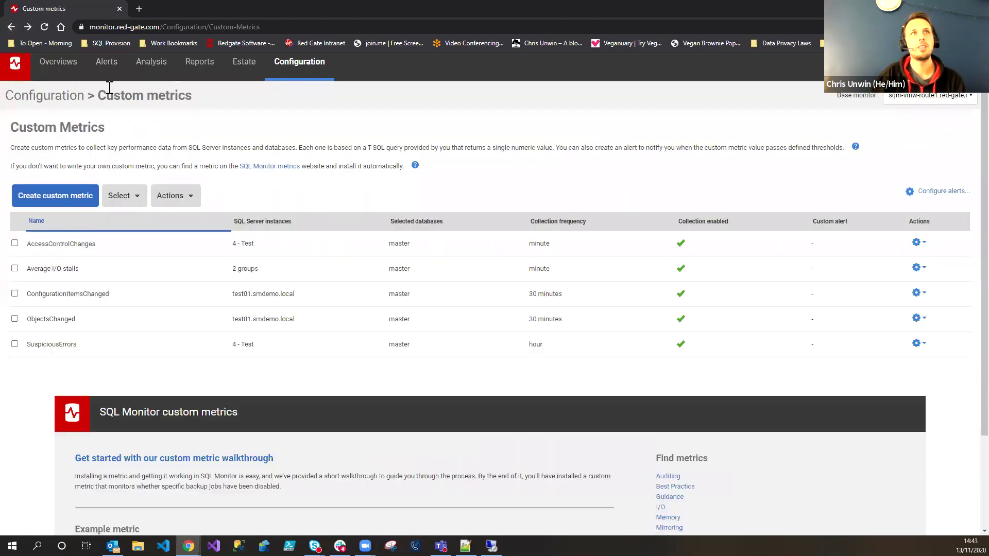
left_click(72, 74)
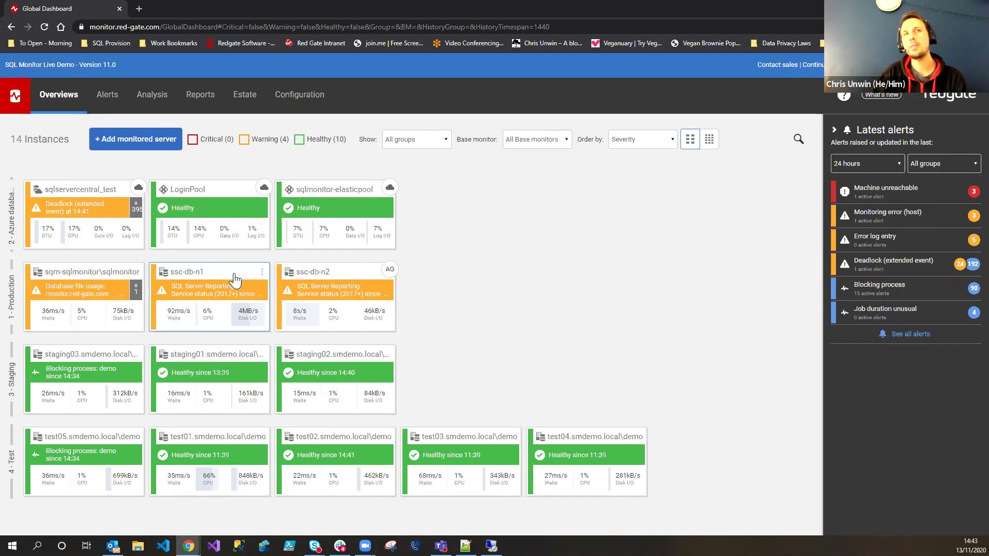
left_click(262, 273)
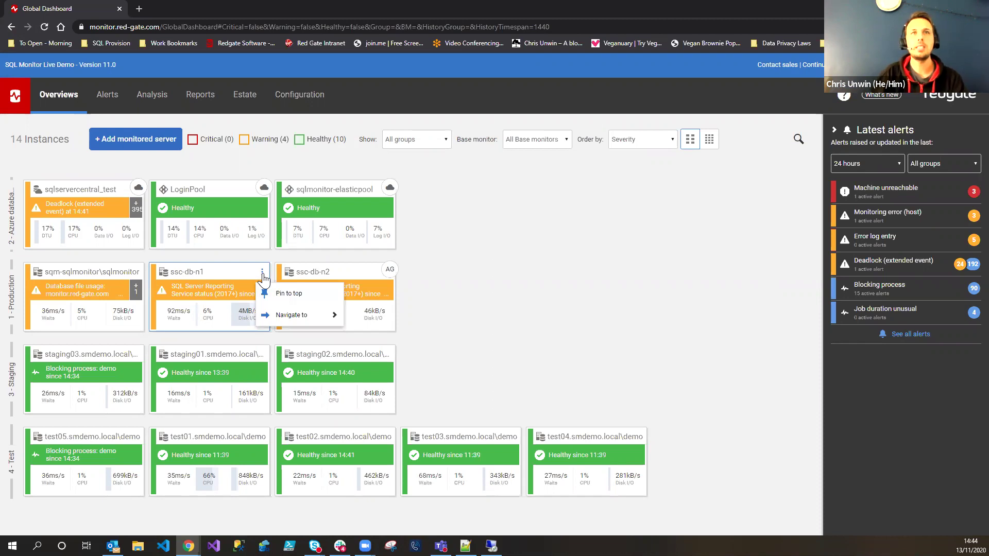
mouse_move(273, 316)
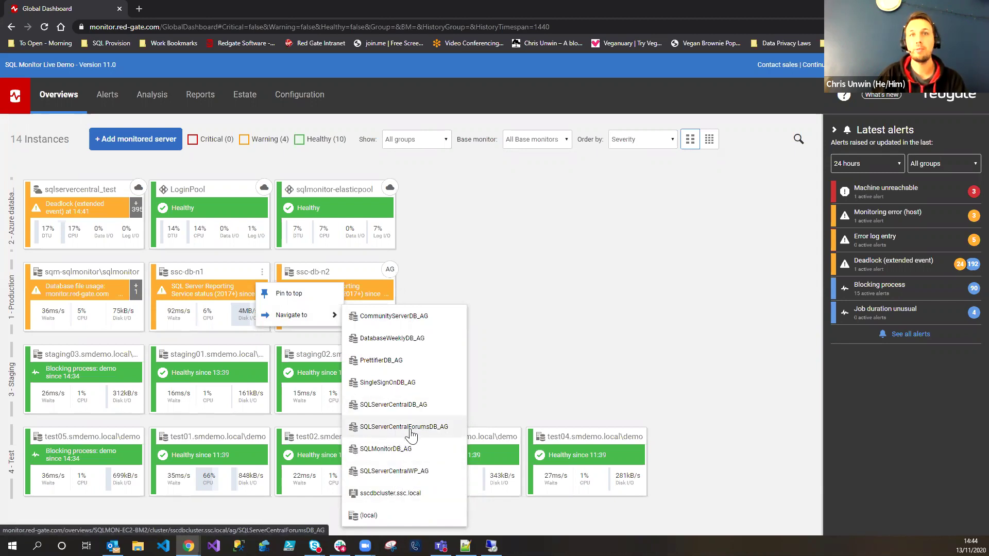
left_click(428, 427)
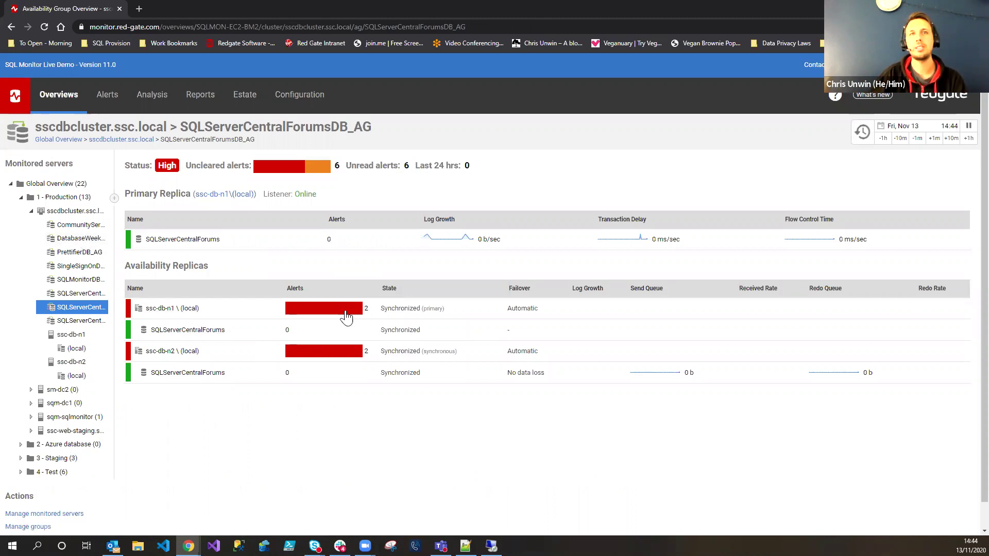
mouse_move(338, 313)
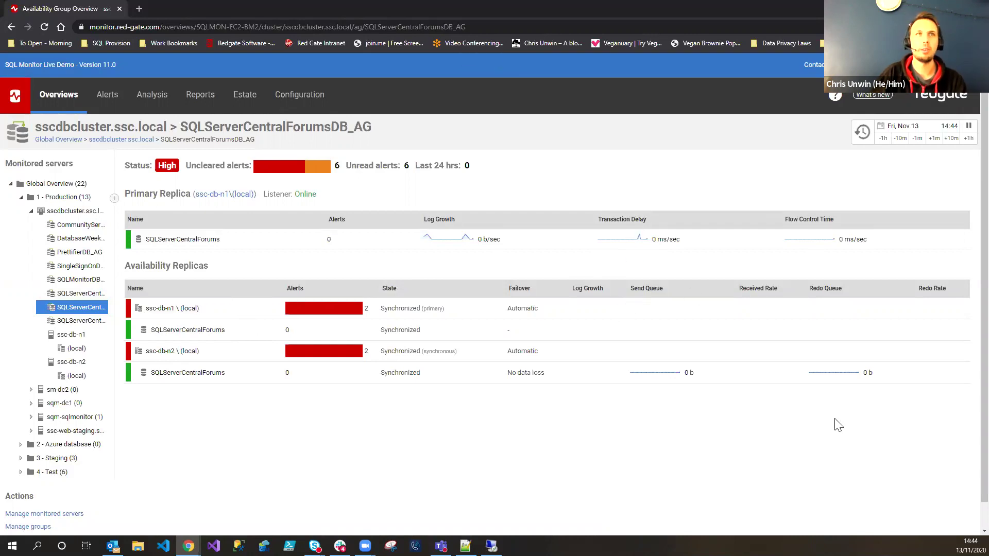
- Open the ssc-db-n1 server overview and narrow the timeline's focus window to 05:52–08:23 around the activity peaks
left_click(71, 106)
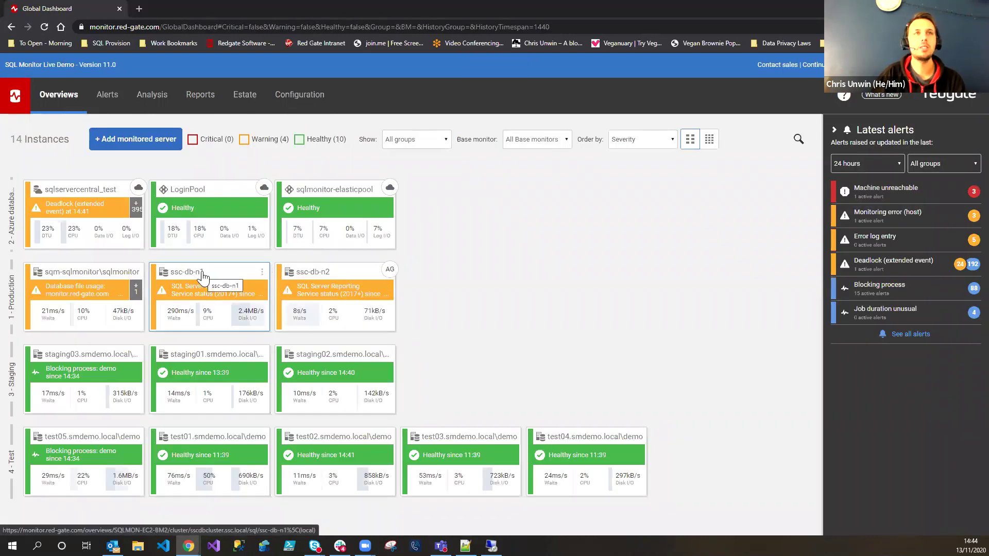
left_click(195, 278)
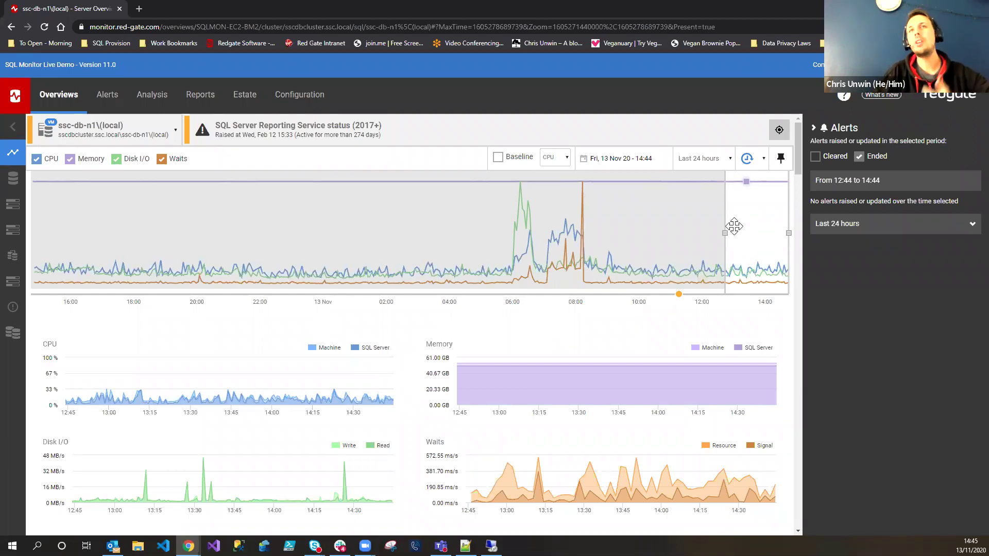
left_click_drag(724, 232, 72, 263)
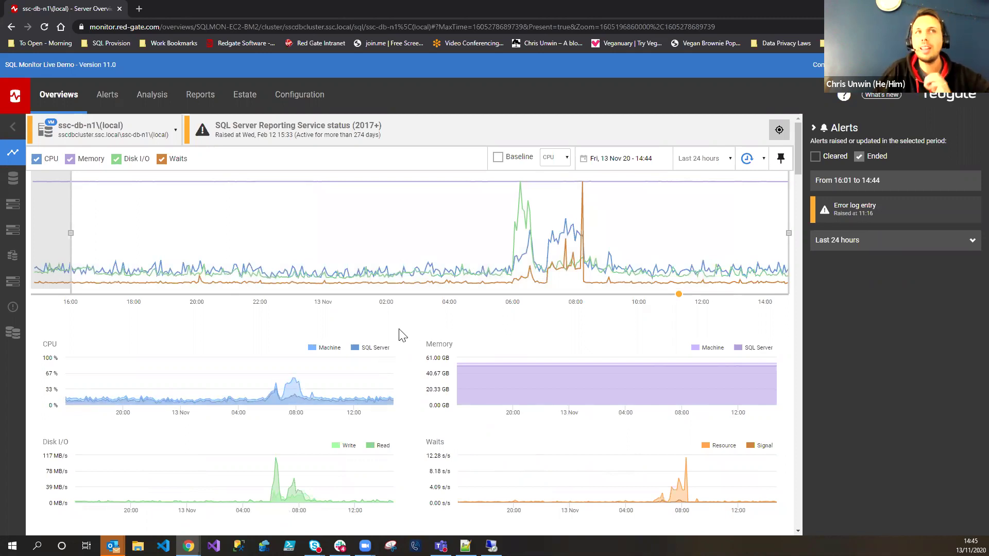
left_click_drag(72, 236, 508, 236)
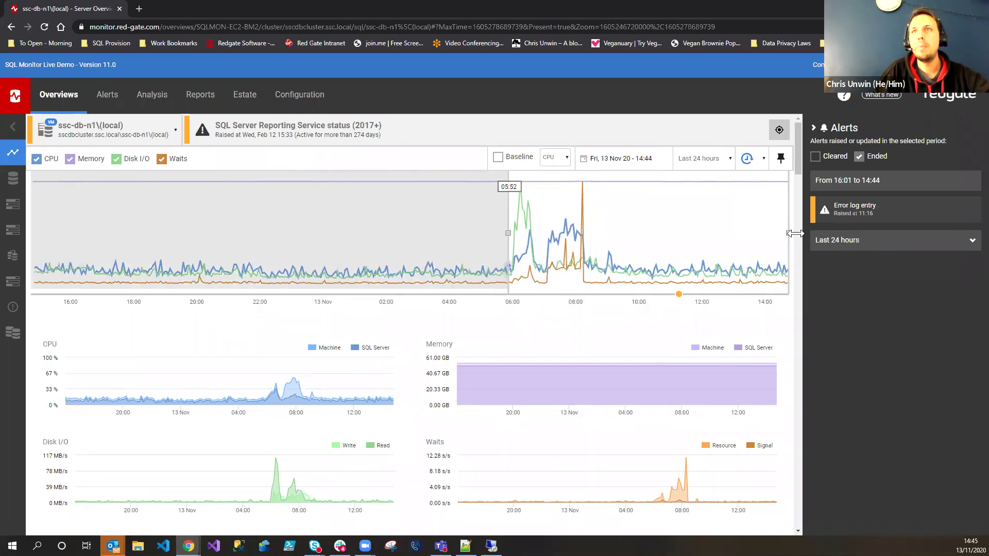
mouse_move(789, 233)
left_mouse_down()
mouse_move(581, 252)
mouse_move(592, 251)
left_mouse_up()
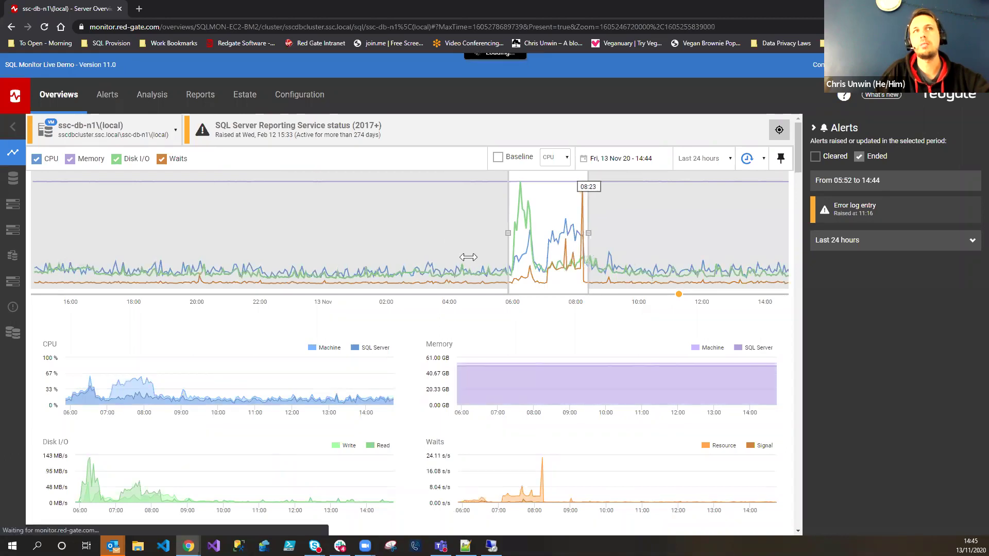
- Show only CPU on the activity timeline, hiding Memory, Disk I/O and Waits, and overlay the CPU baseline
left_click(127, 164)
left_click(176, 160)
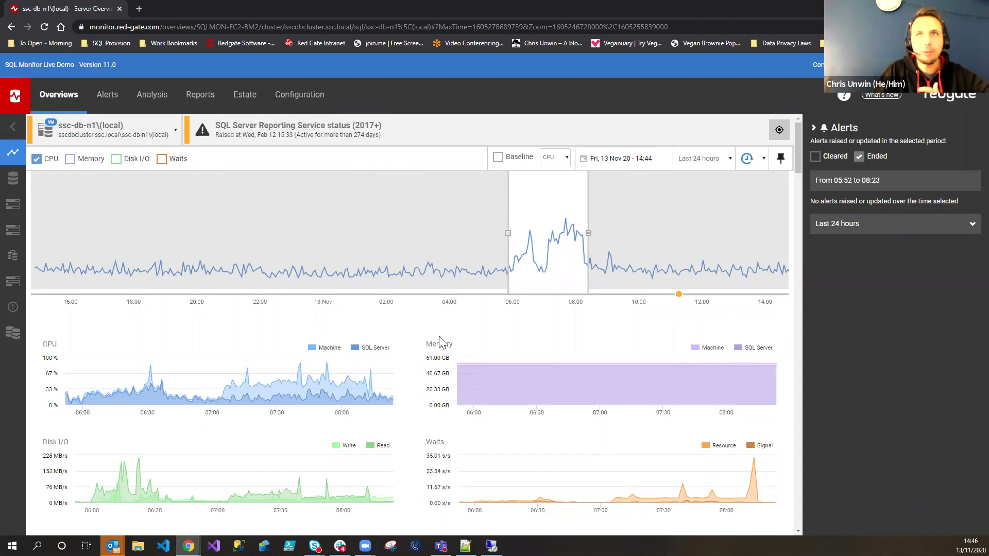
left_click(498, 158)
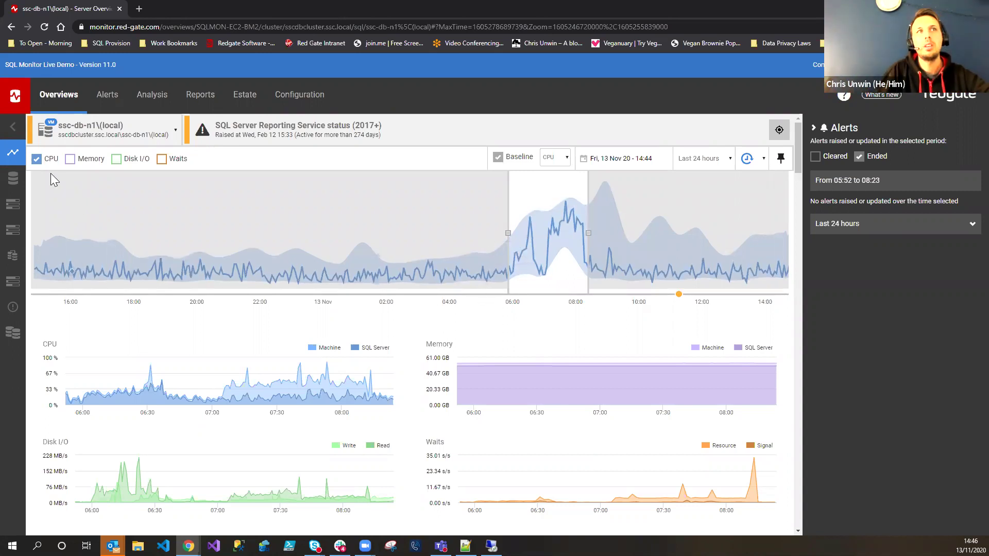
- Examine the top SQL user processes and host processes by CPU for 05:52–08:23, including the SQBCoreService process
mouse_move(15, 161)
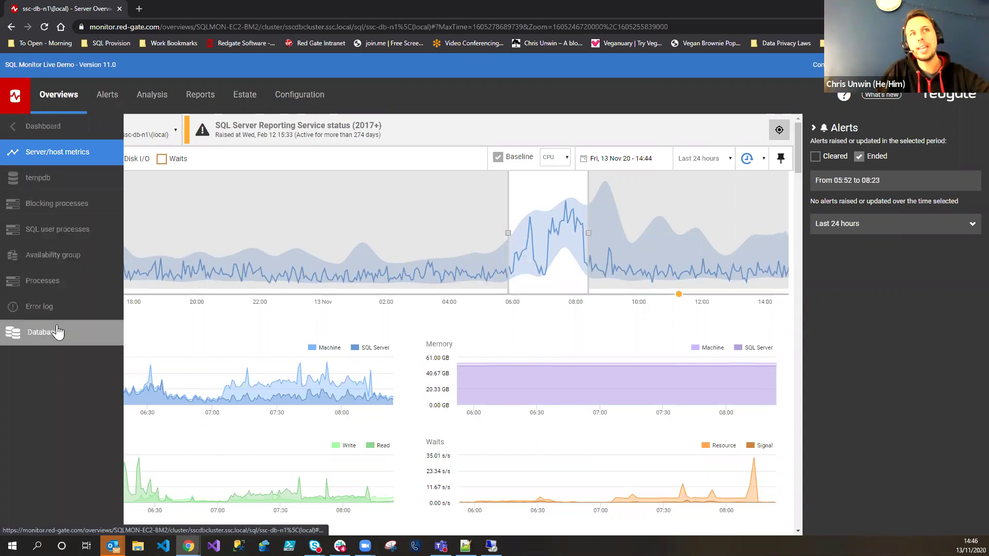
left_click(56, 282)
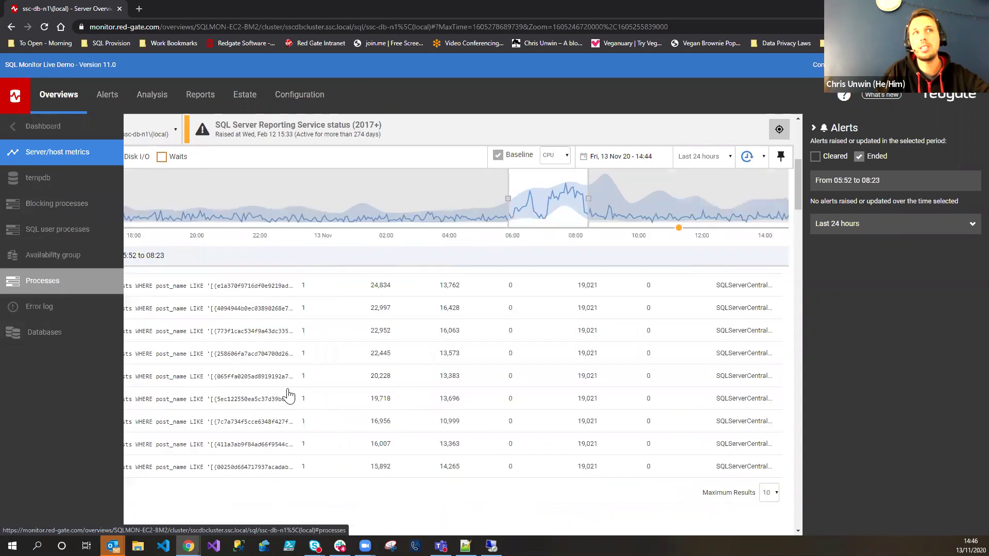
scroll(288, 395, "up", 6)
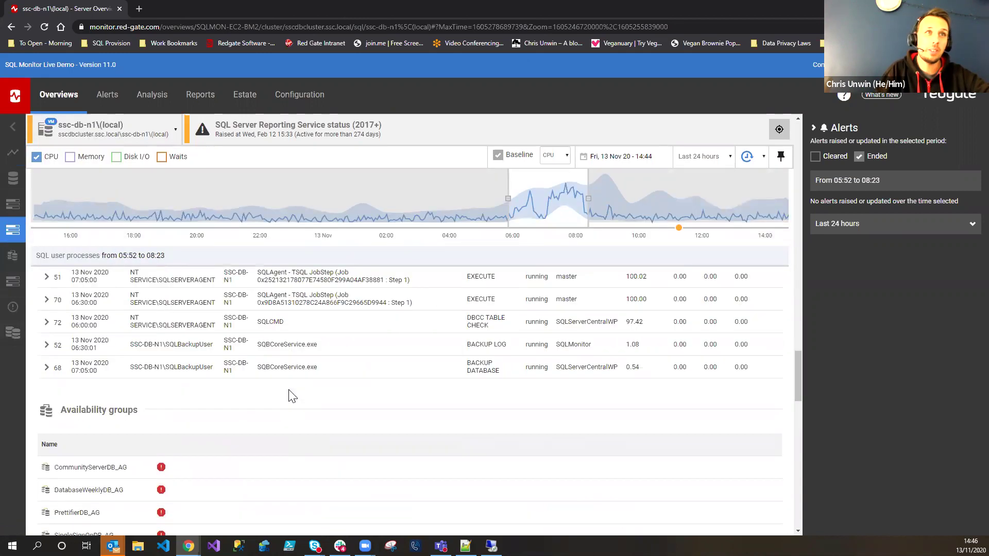
scroll(291, 397, "up", 3)
scroll(290, 397, "down", 1)
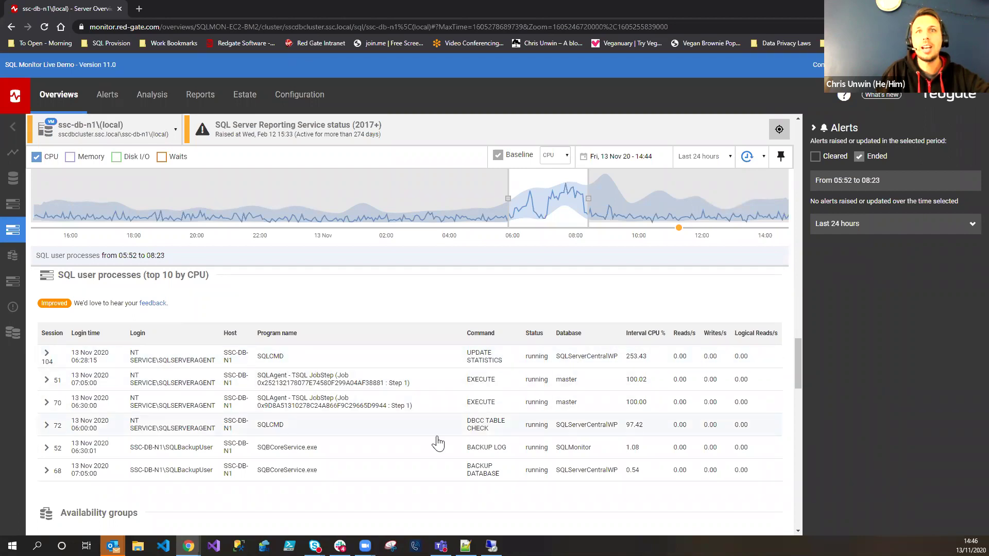
scroll(514, 439, "down", 1)
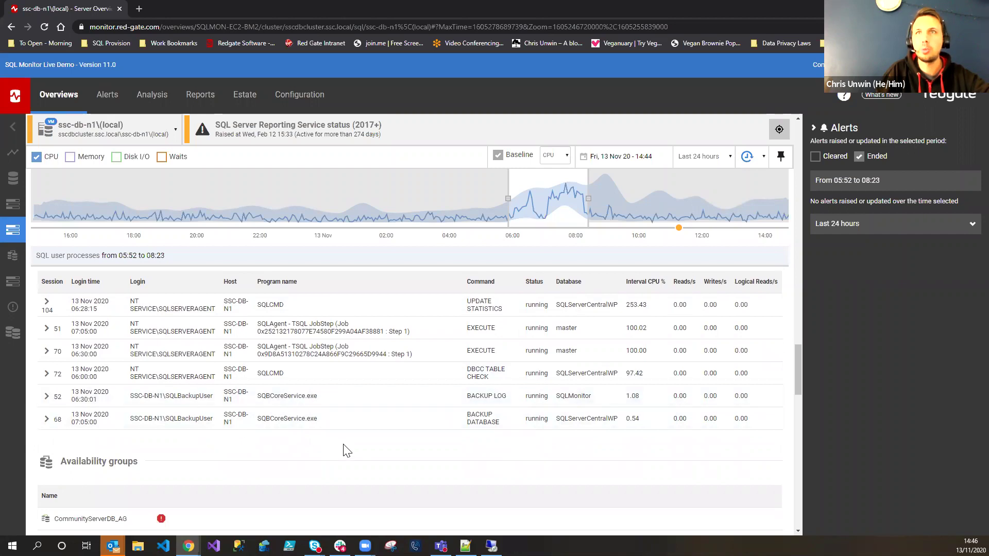
scroll(343, 452, "down", 7)
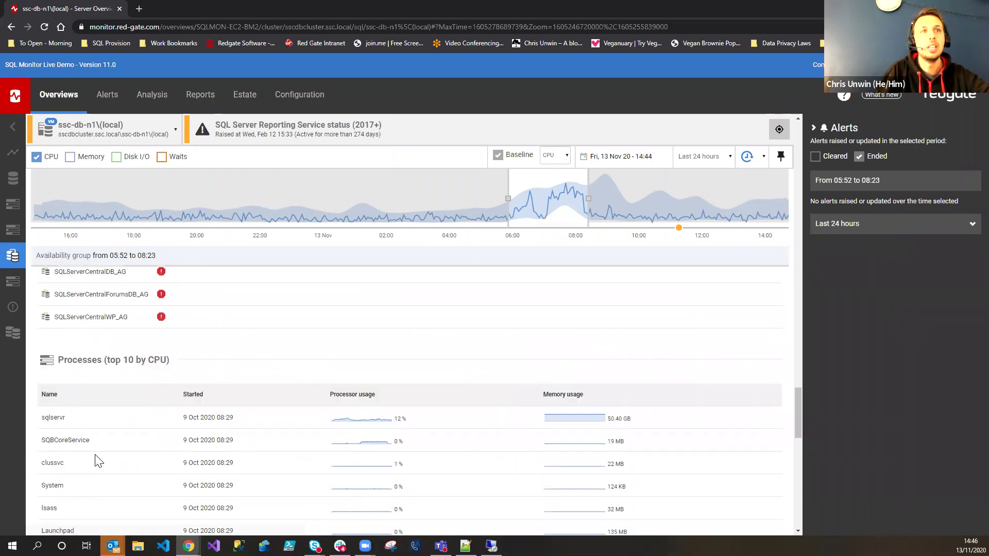
left_click_drag(42, 442, 109, 442)
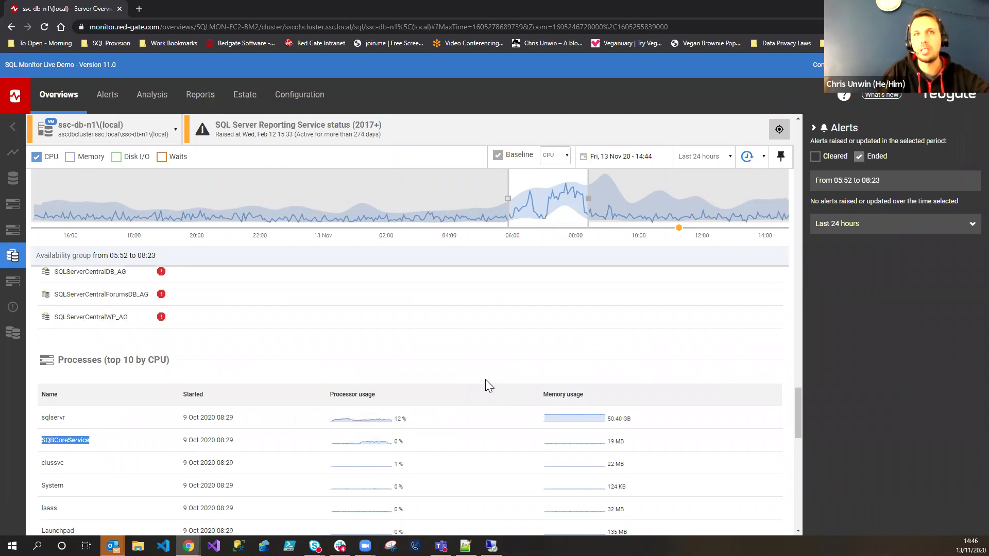
scroll(345, 384, "up", 10)
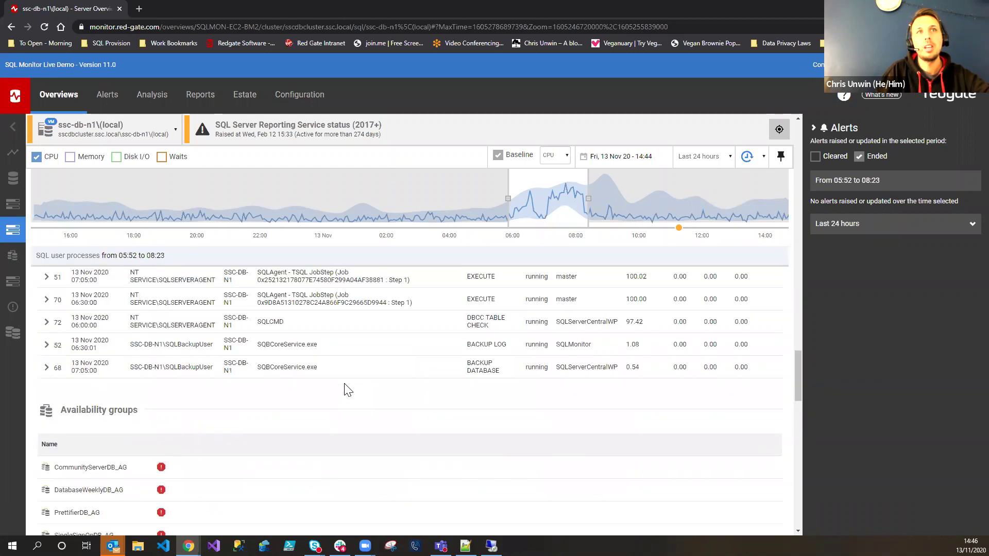
- Remove the baseline overlay and extend the focus window's end to 13:07 to cover the Error log entry alert
scroll(344, 390, "up", 15)
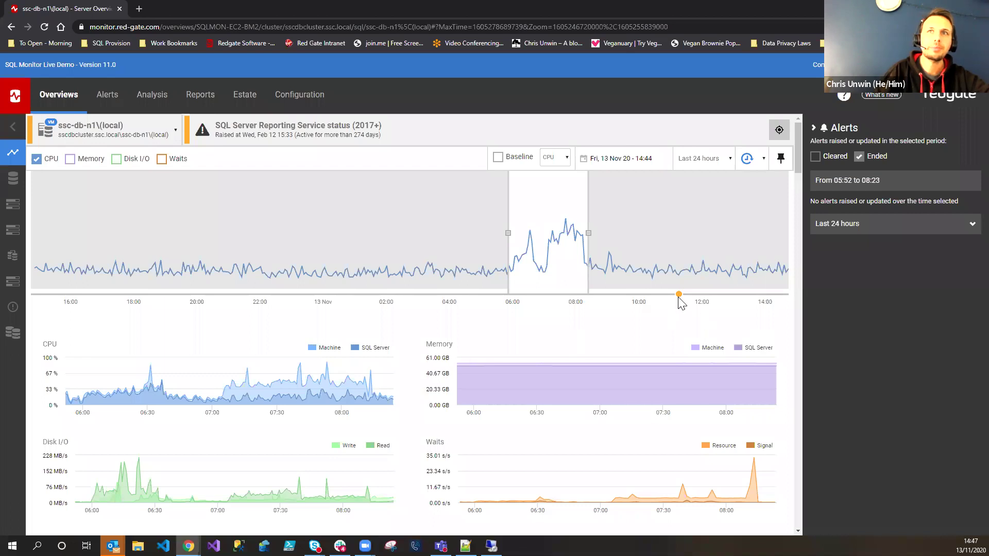
mouse_move(678, 295)
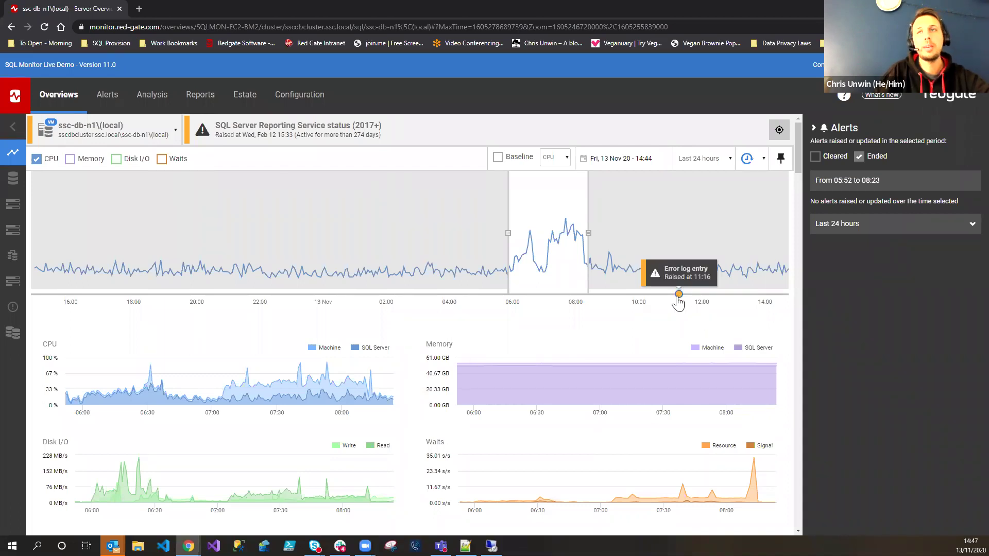
left_click_drag(588, 233, 738, 233)
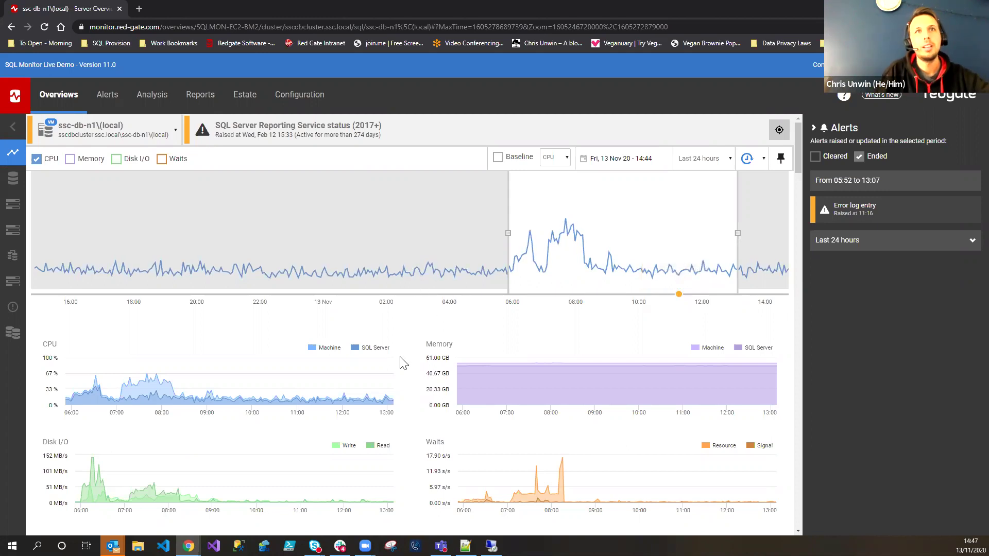
- Bring up the top 10 queries and move the focus window's start back to 16:59
scroll(412, 364, "down", 5)
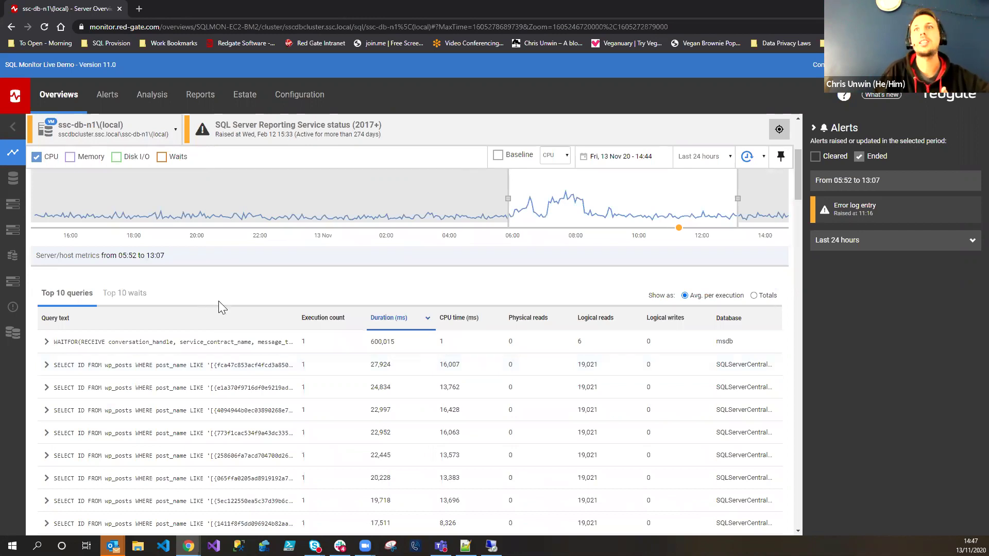
left_click_drag(487, 200, 82, 200)
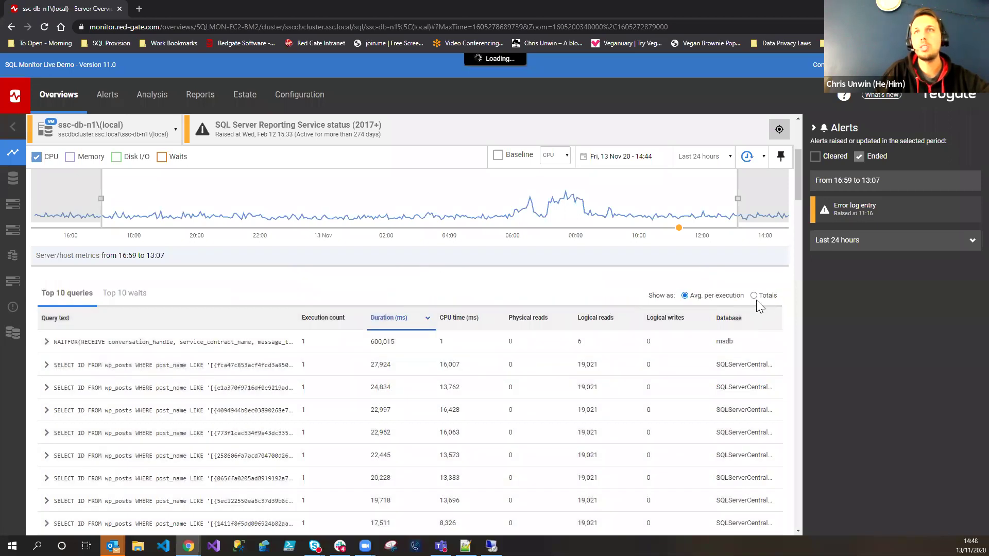
- Show the top 10 queries as totals and expand the details of the SELECT DISTINCT wp_posts/wp_postmeta.meta_value query
left_click(754, 296)
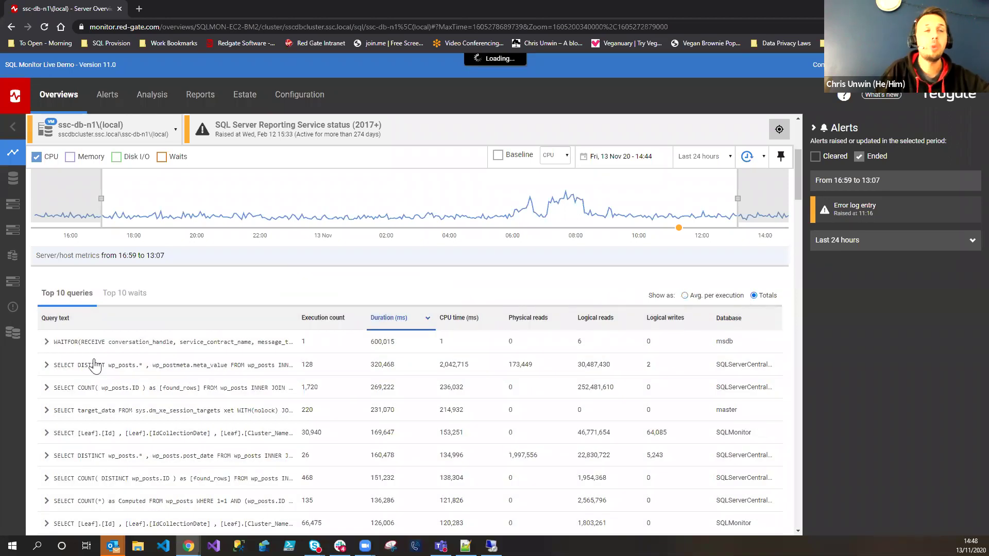
left_click(207, 374)
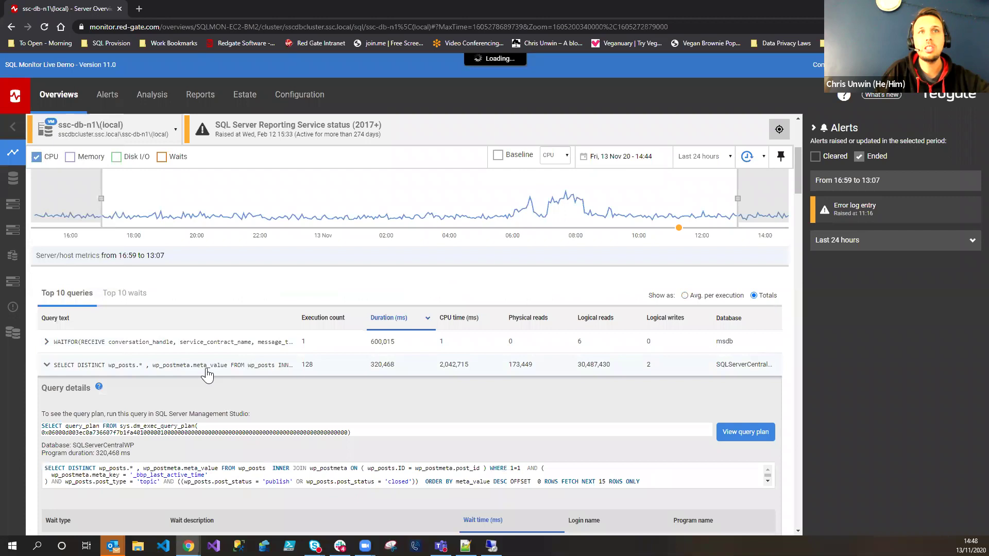
scroll(223, 374, "down", 2)
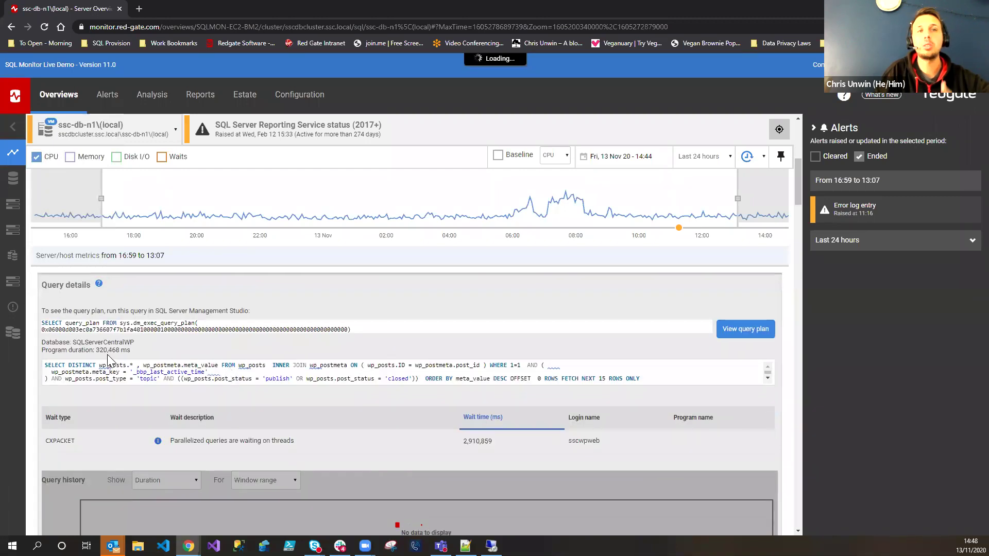
- Open the query's execution plan, inspect its missing index recommendation, and close the plan
left_click(729, 334)
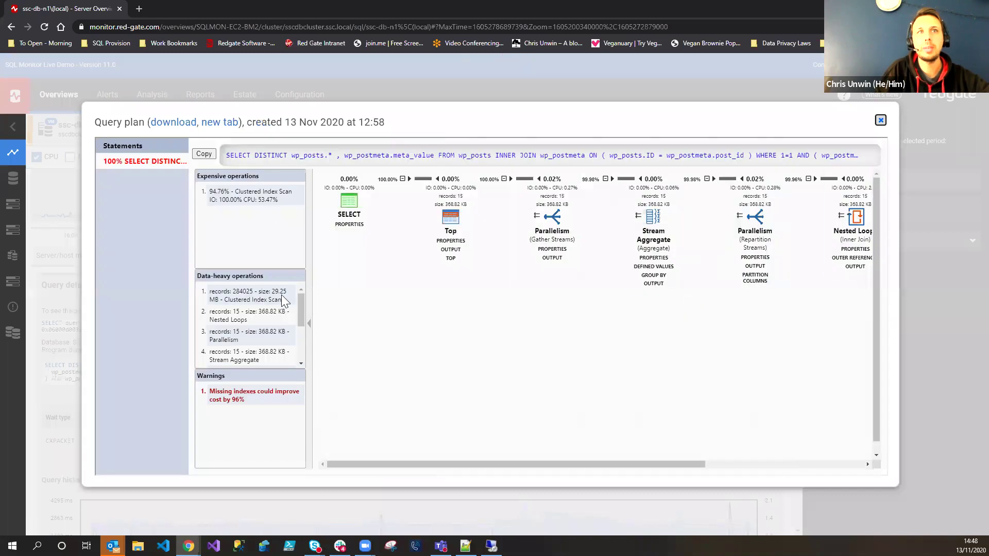
left_click(261, 397)
left_click_drag(168, 265, 160, 235)
left_click(332, 265)
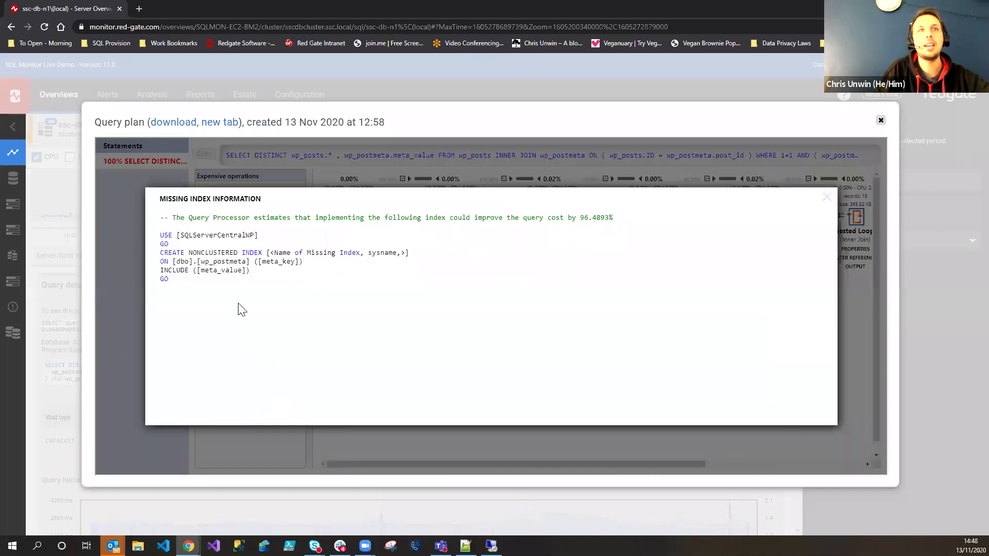
left_click(826, 198)
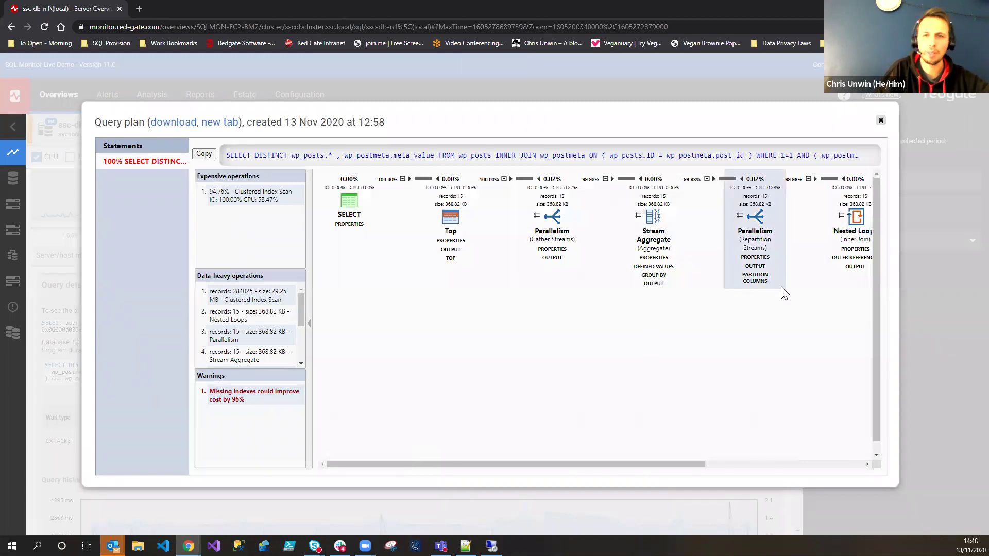
left_click(881, 122)
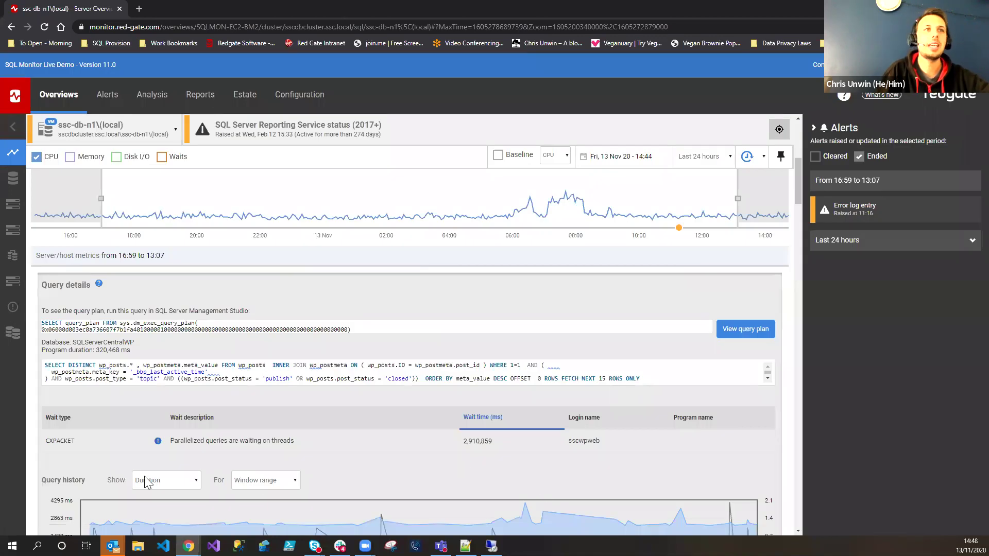
- Examine the query's CXPACKET wait and its duration history with the marked plan changes
double_click(69, 441)
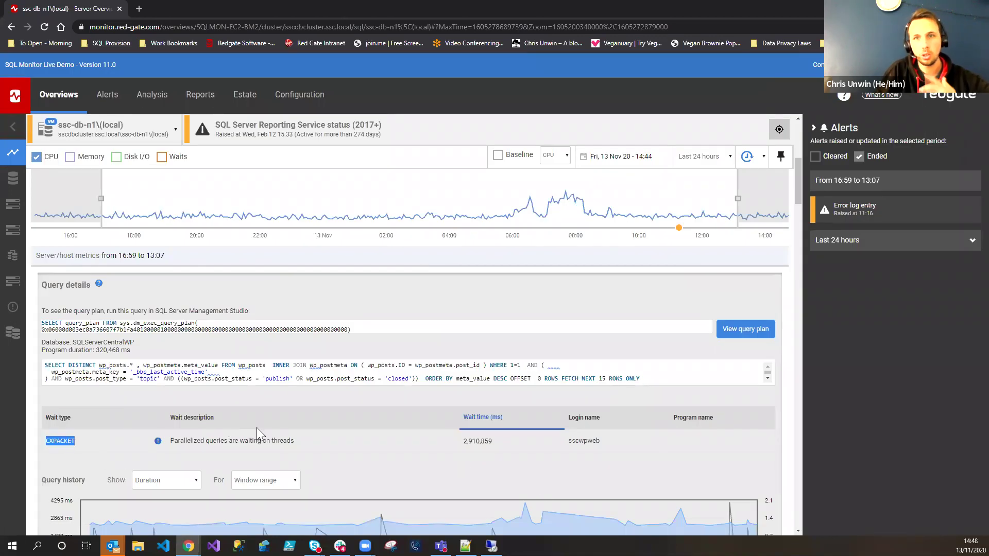
scroll(323, 397, "down", 1)
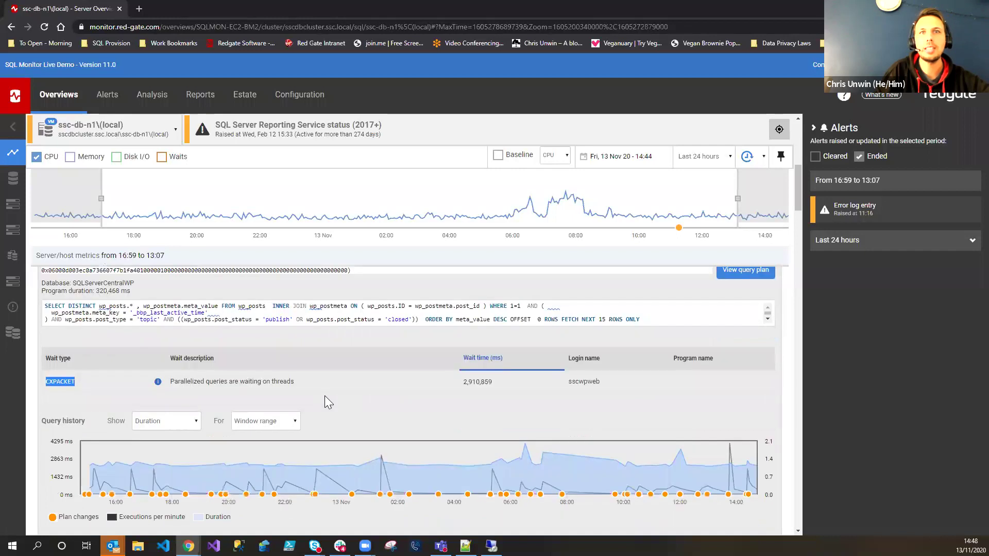
scroll(325, 395, "down", 2)
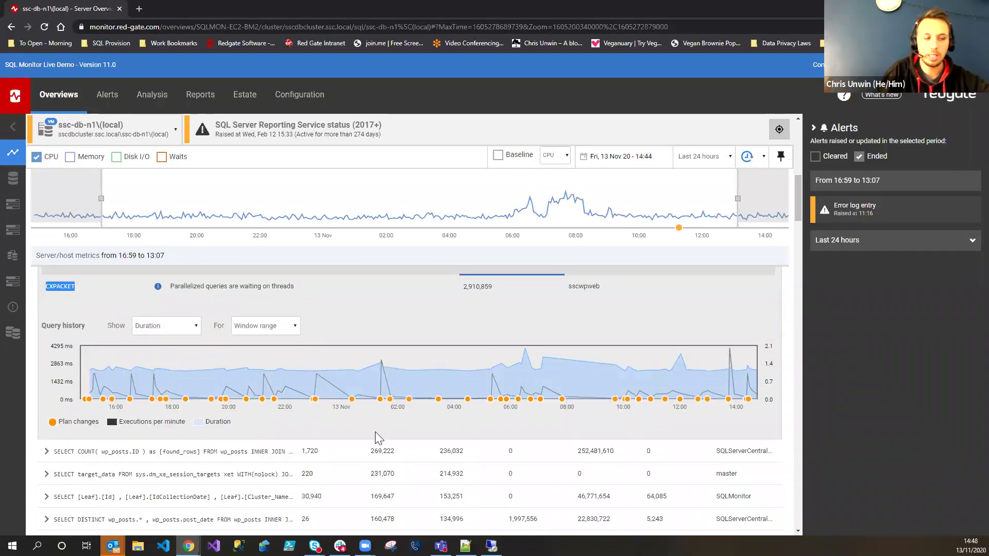
mouse_move(468, 403)
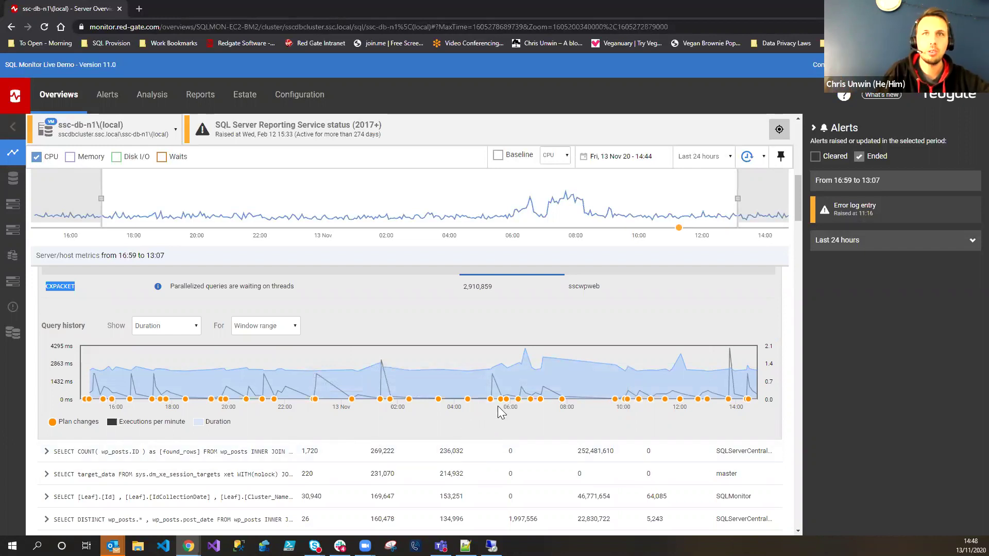
mouse_move(492, 377)
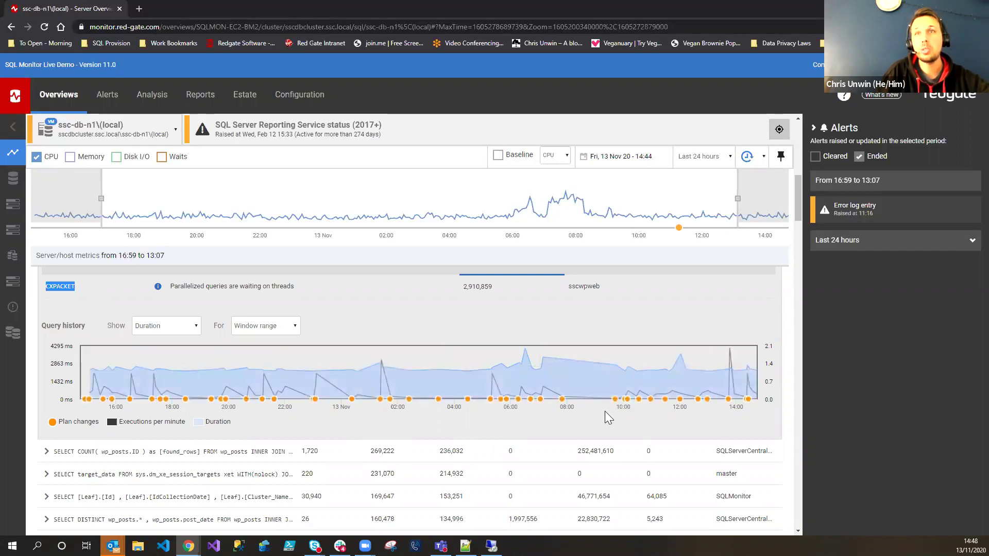
- View the plan change recorded at 02:24 in the query history, close it and collapse the query details
left_click(410, 401)
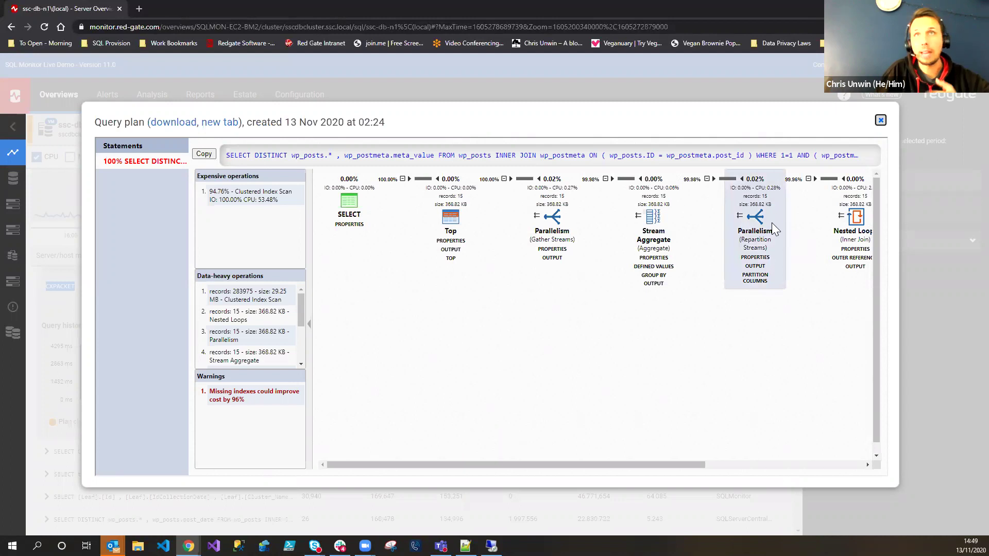
left_click(881, 121)
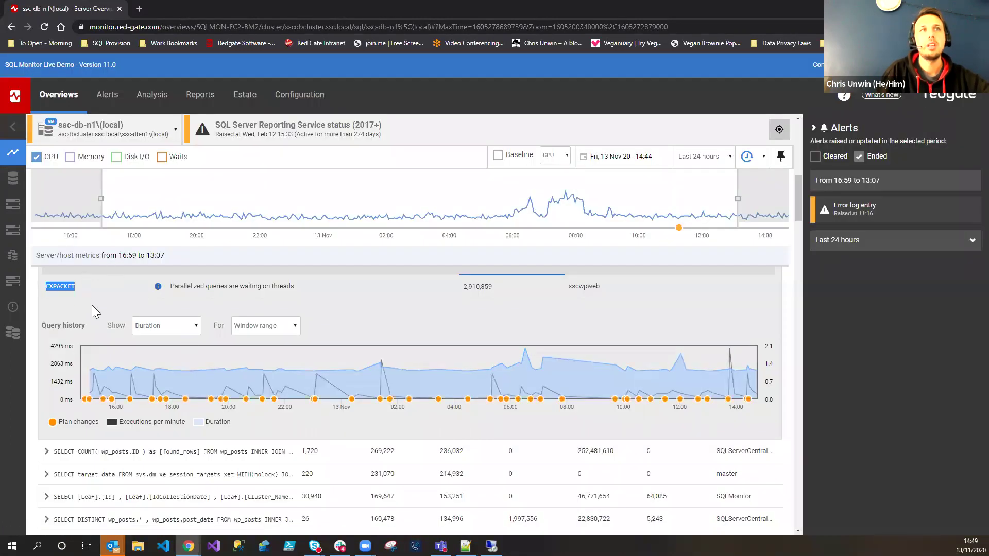
scroll(92, 306, "up", 6)
left_click(46, 417)
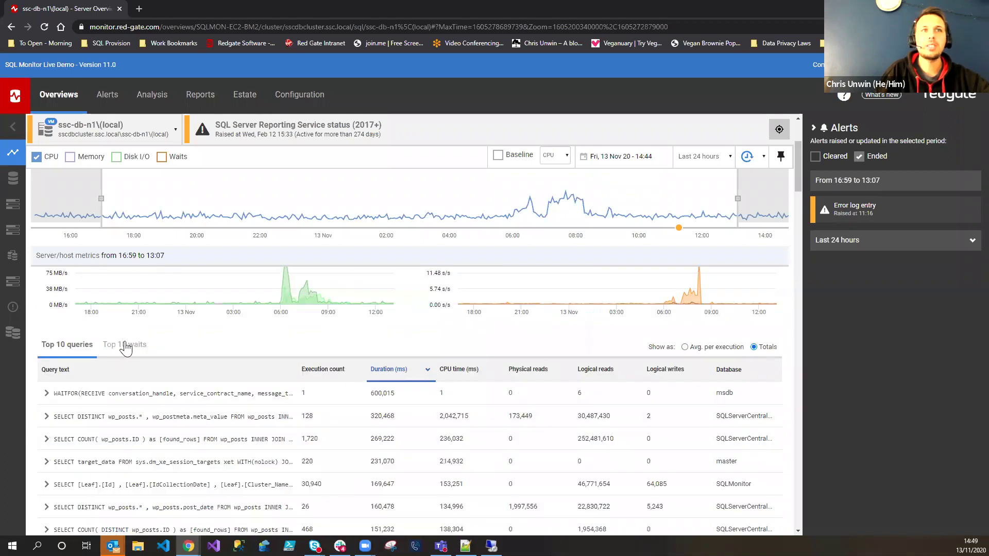
- Bring up the top 10 waits and review their history chart and wait type list
left_click(126, 346)
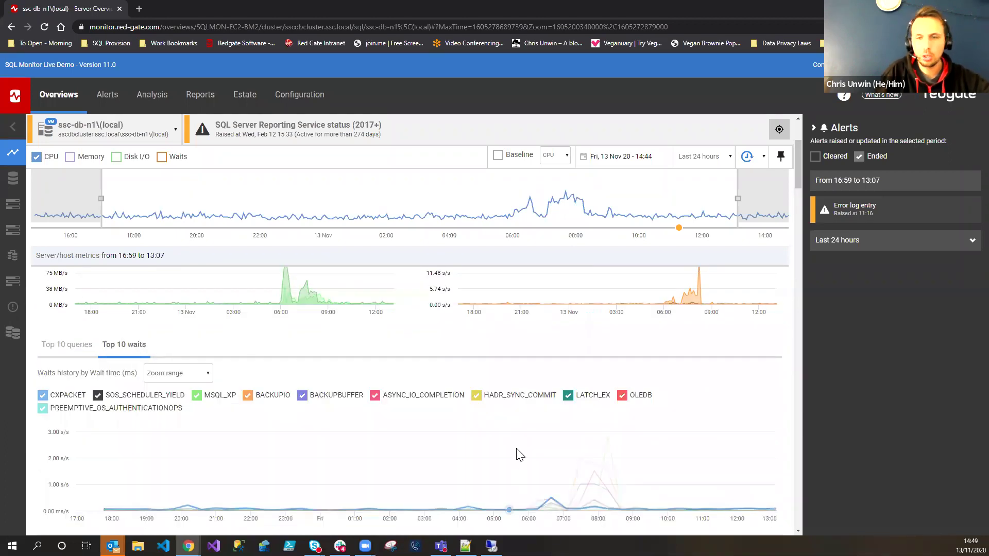
scroll(515, 472, "down", 1)
scroll(514, 466, "down", 1)
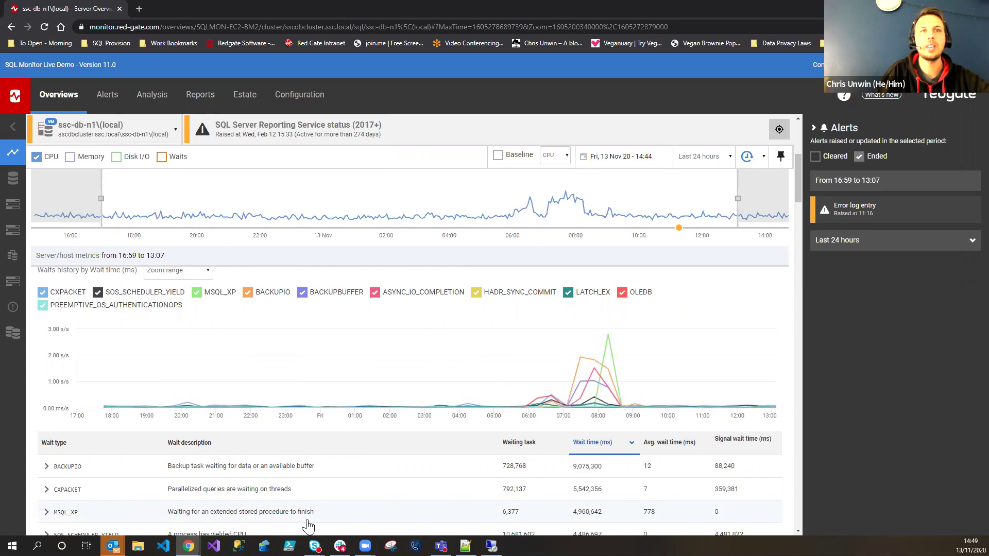
- Expand the MSQL_XP wait, read its description, investigation advice and affected queries, and collapse it
left_click(45, 512)
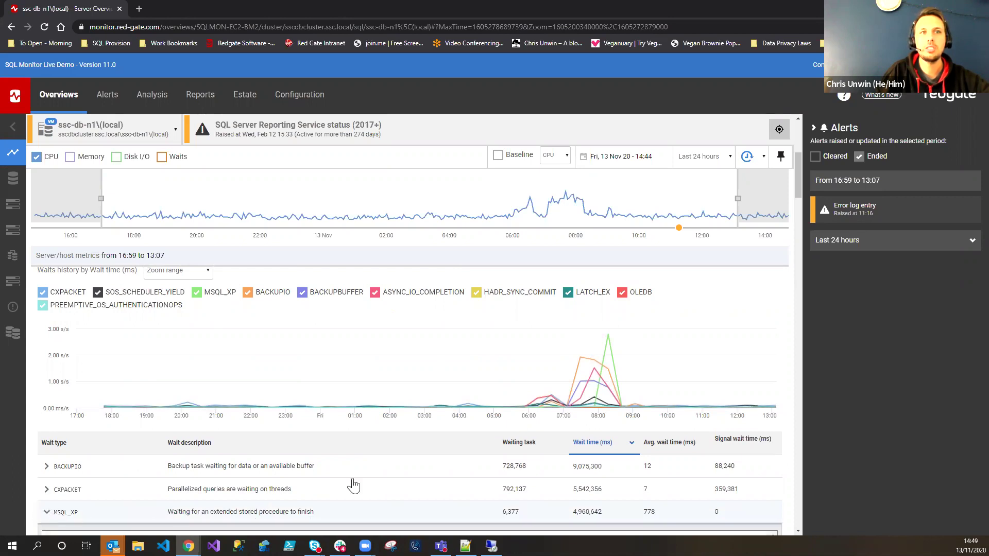
scroll(399, 484, "down", 4)
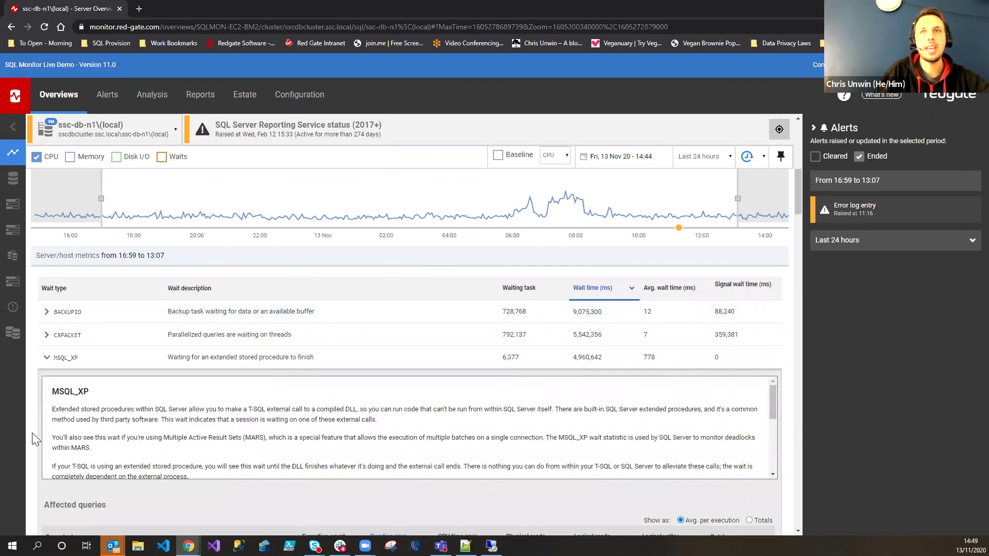
scroll(203, 388, "down", 4)
scroll(222, 386, "up", 2)
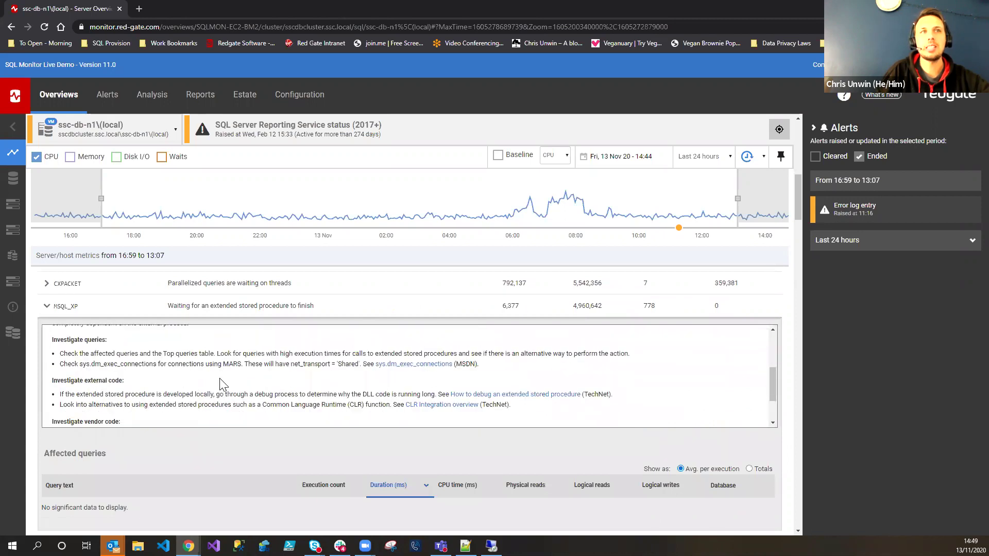
scroll(226, 383, "up", 2)
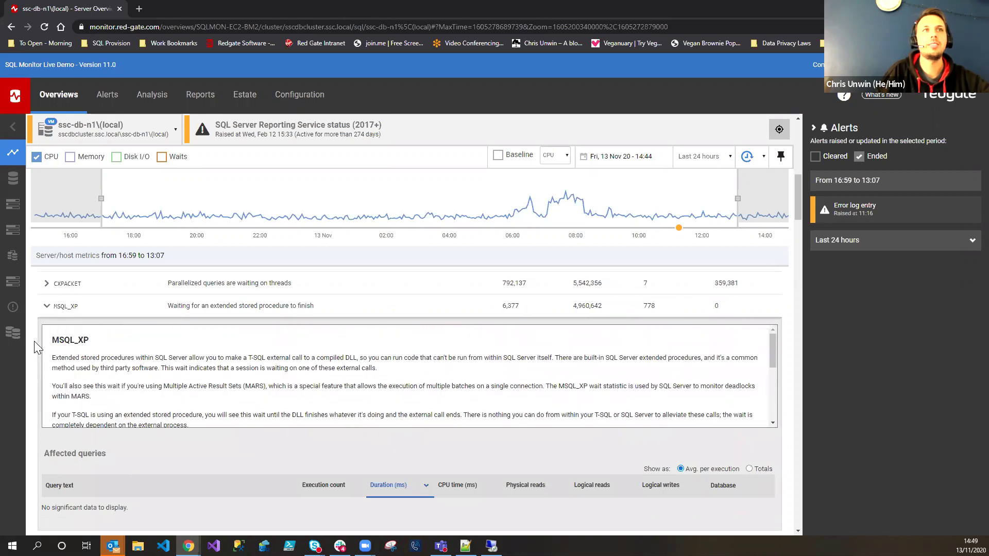
scroll(34, 341, "up", 1)
left_click(46, 408)
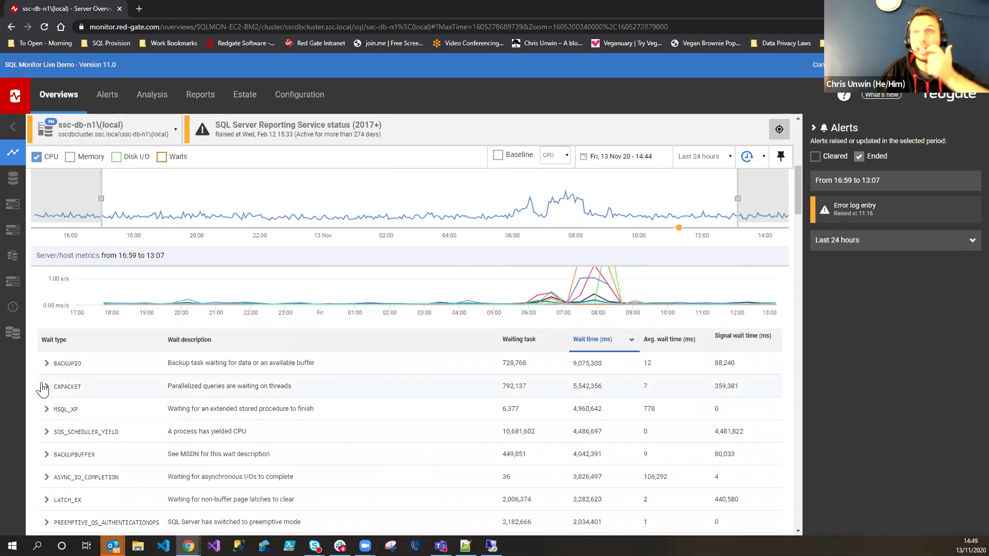
- Expand the CXPACKET wait, review its description and affected queries, and collapse it
left_click(46, 364)
left_click(46, 364)
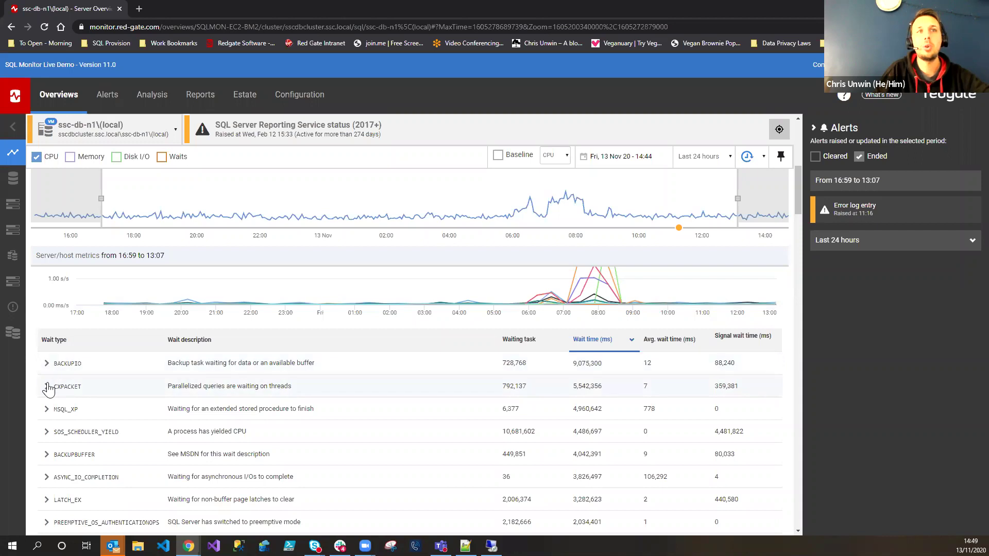
left_click(46, 386)
scroll(36, 435, "down", 4)
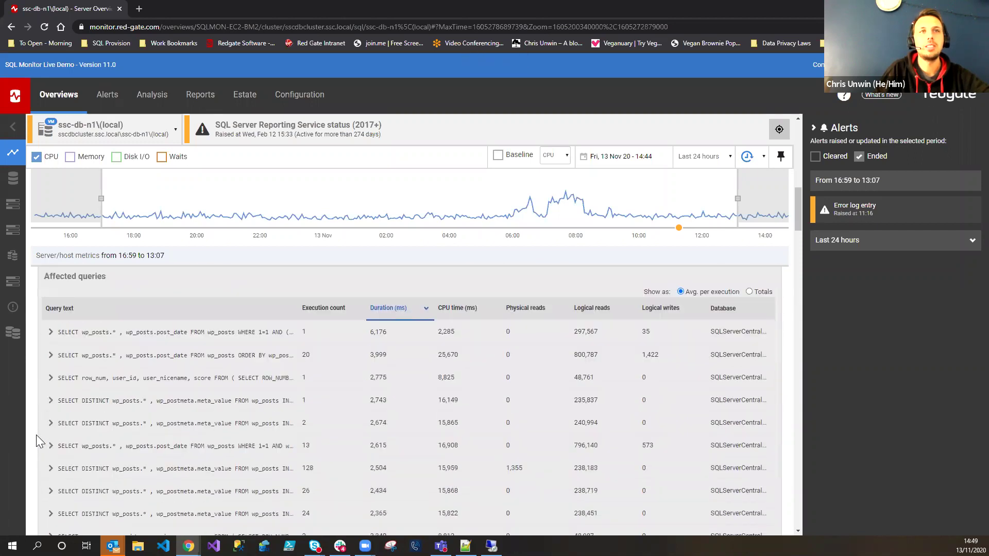
scroll(36, 434, "down", 1)
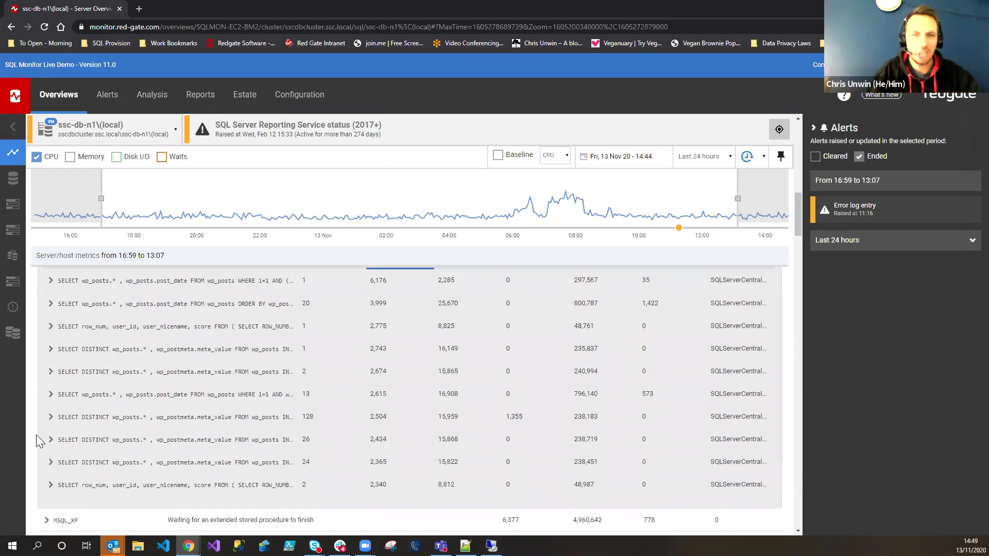
scroll(37, 414, "up", 4)
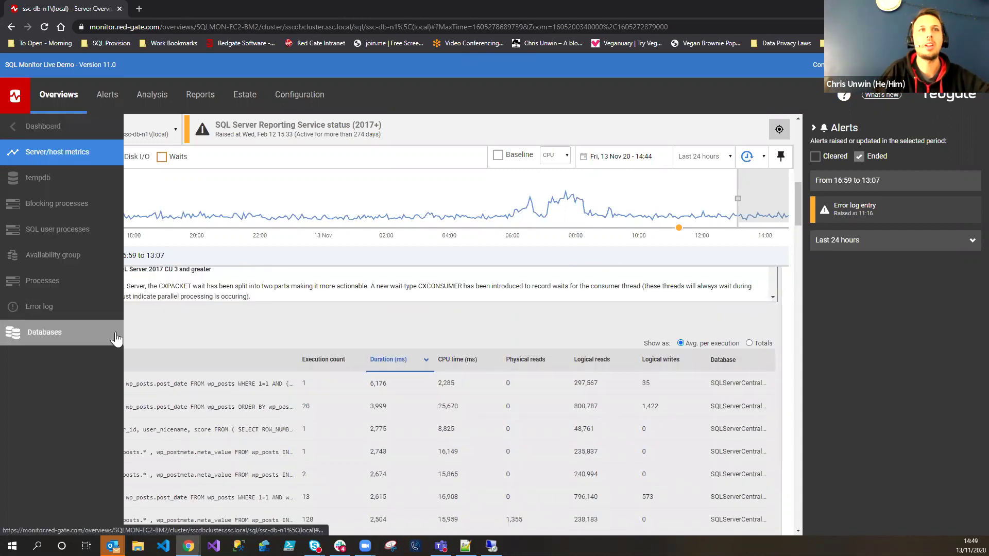
scroll(77, 343, "up", 3)
left_click(54, 334)
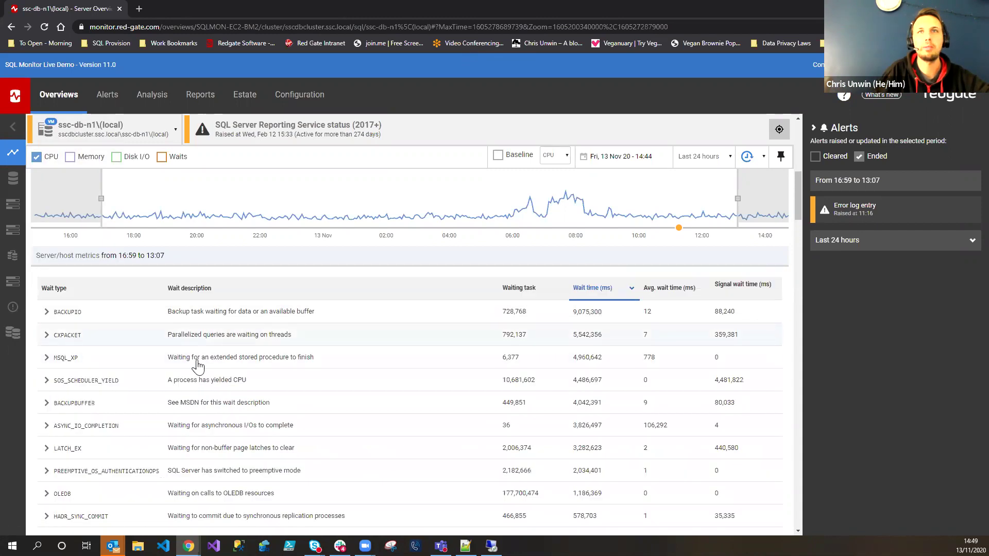
- Look through the SQL Server metrics and inspect which logins hold sysadmin access under Permissions, collapsing the list again
scroll(257, 368, "up", 2)
scroll(320, 391, "down", 4)
scroll(302, 404, "down", 2)
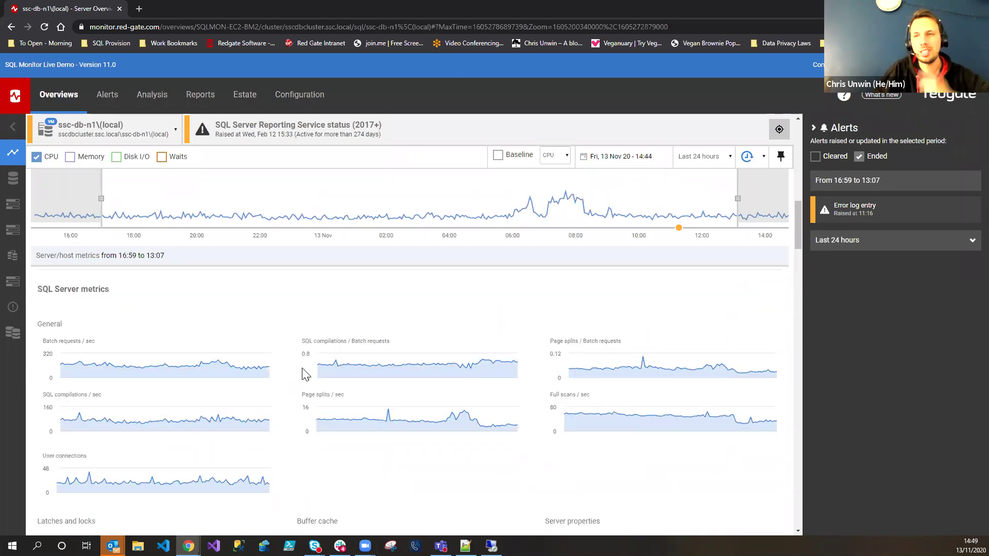
scroll(306, 381, "down", 4)
scroll(307, 388, "down", 4)
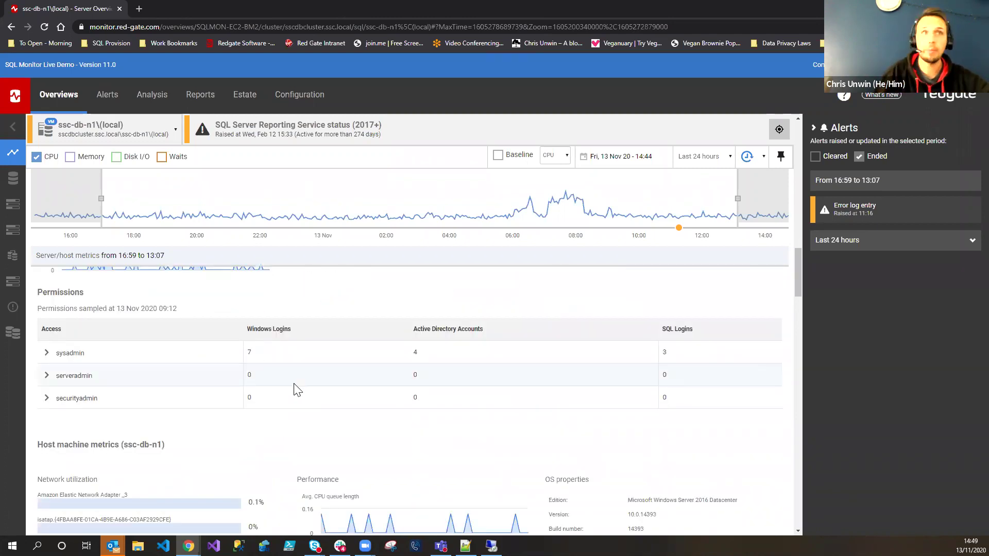
left_click(64, 354)
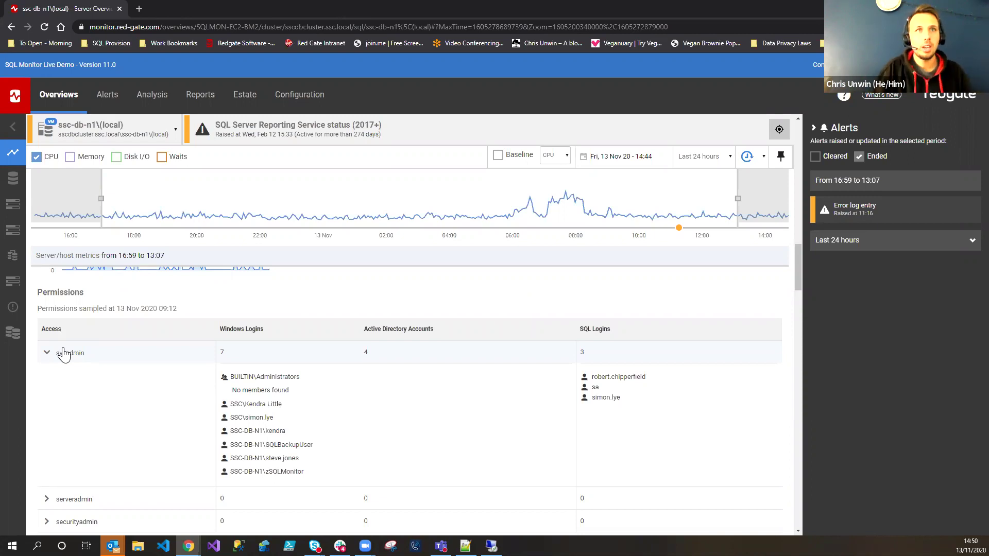
left_click(54, 353)
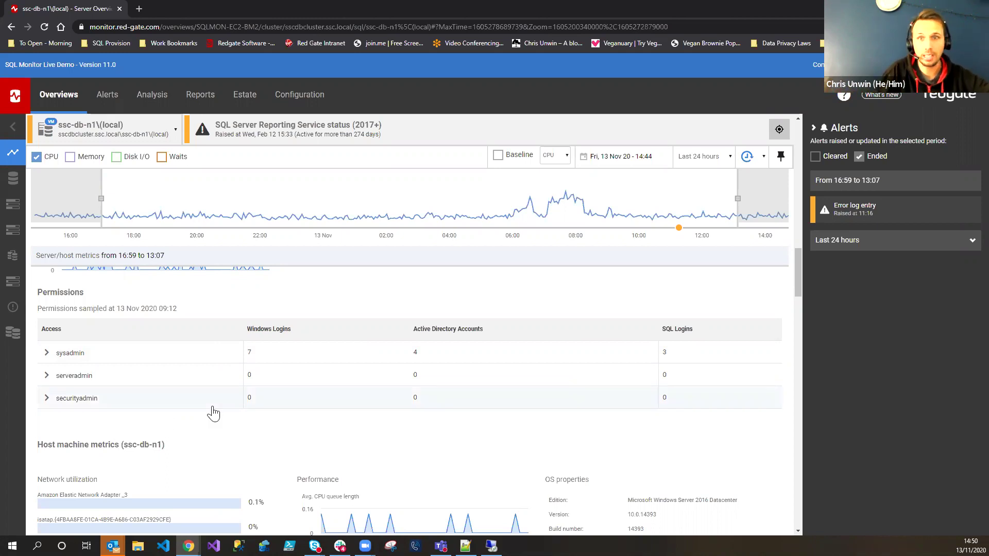
- Review the host machine's network, performance and disk usage metrics and continue to the tempdb usage summary
scroll(270, 428, "down", 4)
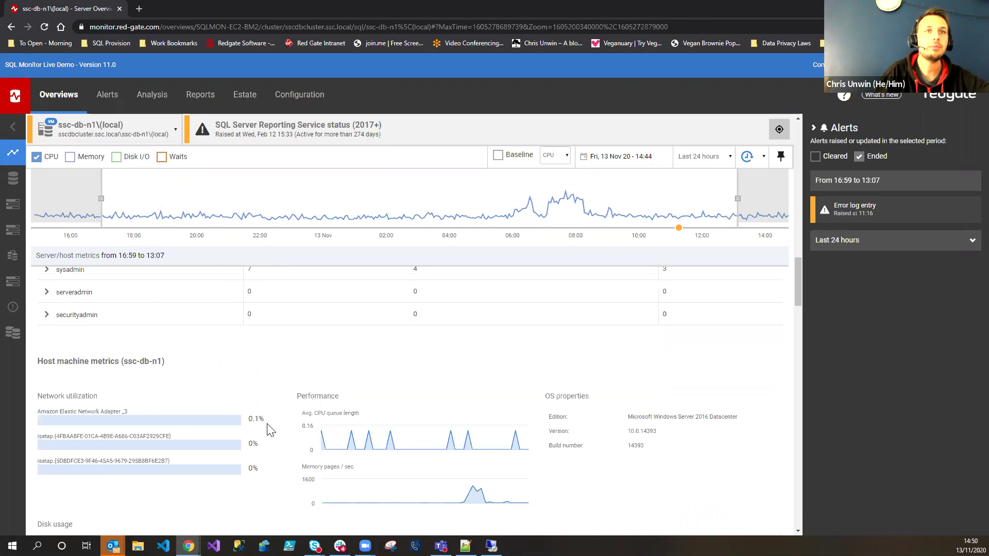
scroll(271, 412, "down", 5)
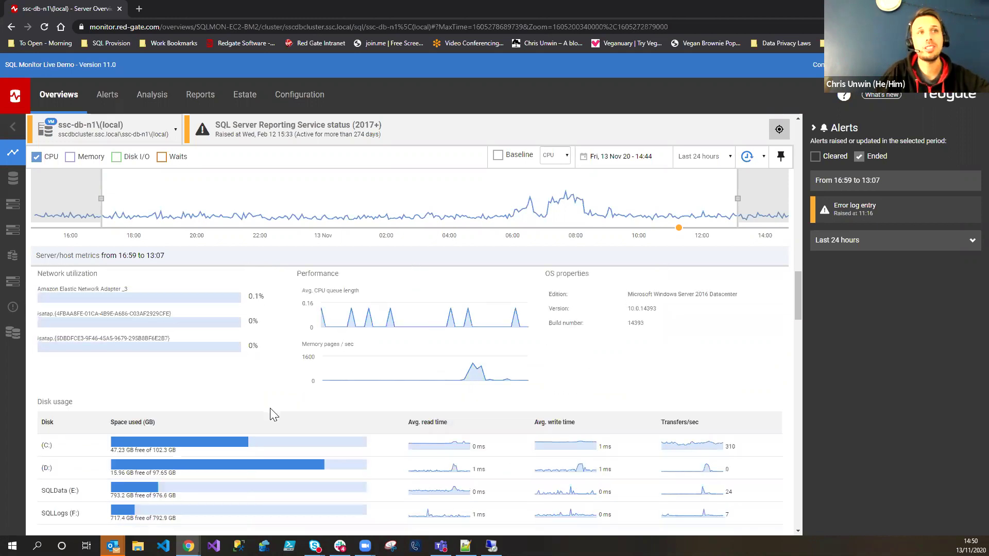
scroll(293, 397, "up", 1)
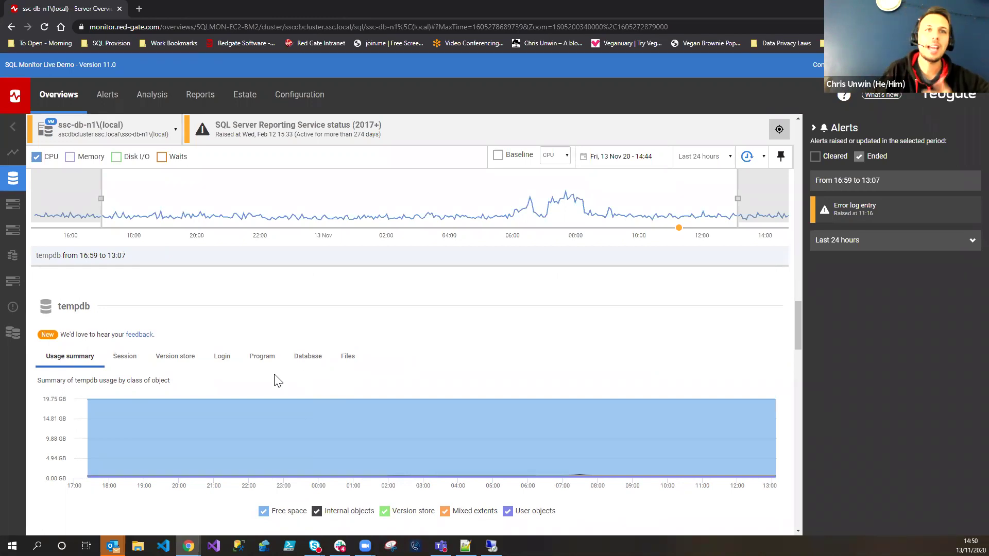
left_click(115, 360)
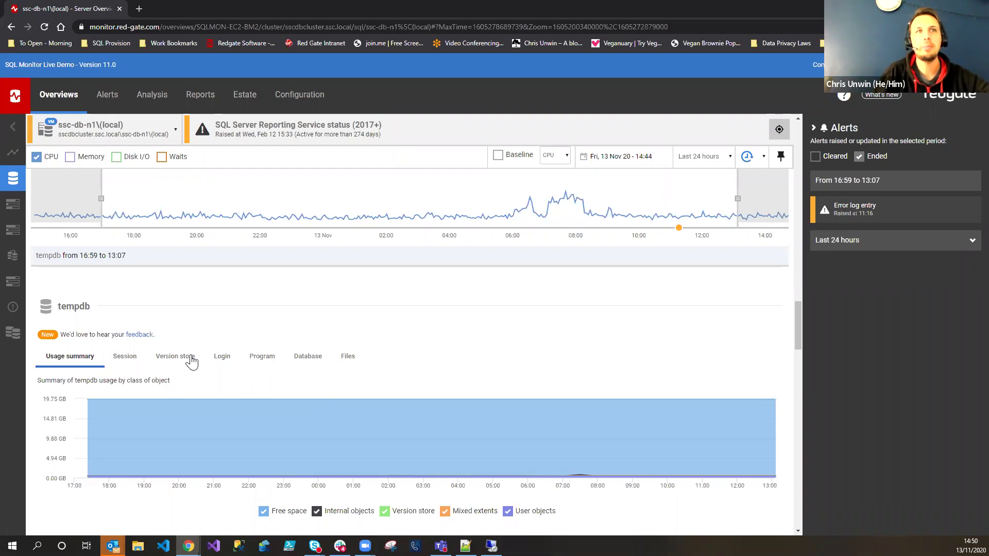
- Browse the tempdb usage breakdowns by version store, login, program and database, and return to the usage summary
left_click(188, 362)
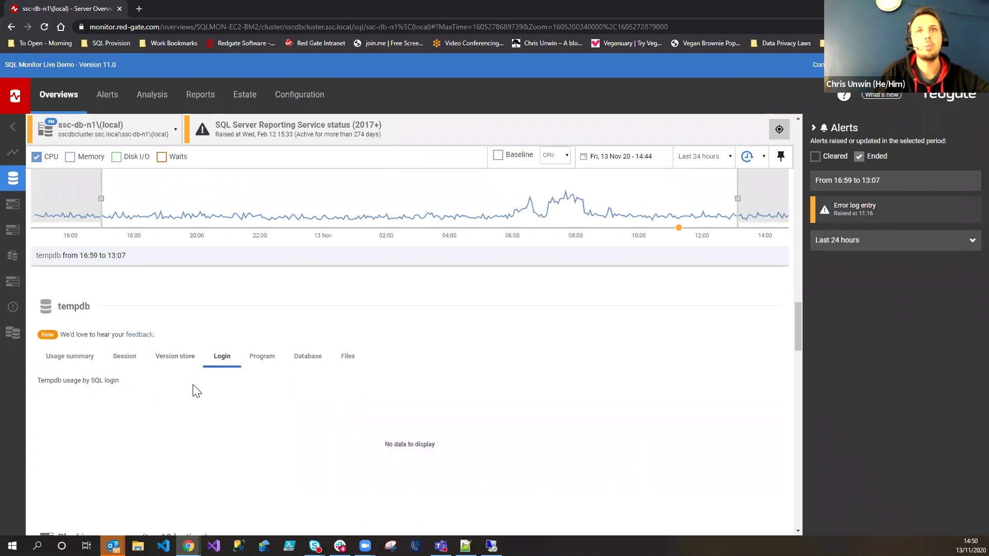
left_click(262, 357)
left_click(309, 357)
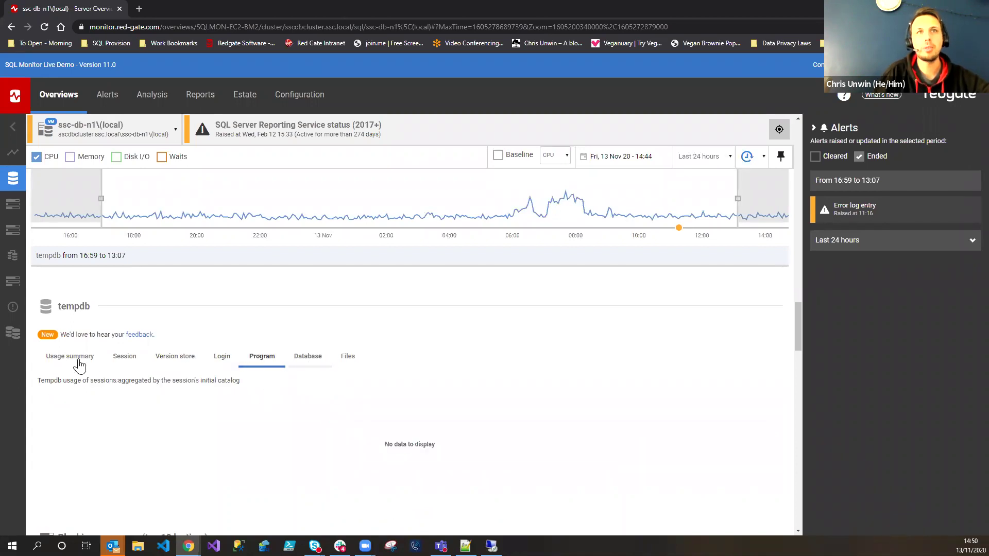
left_click(81, 357)
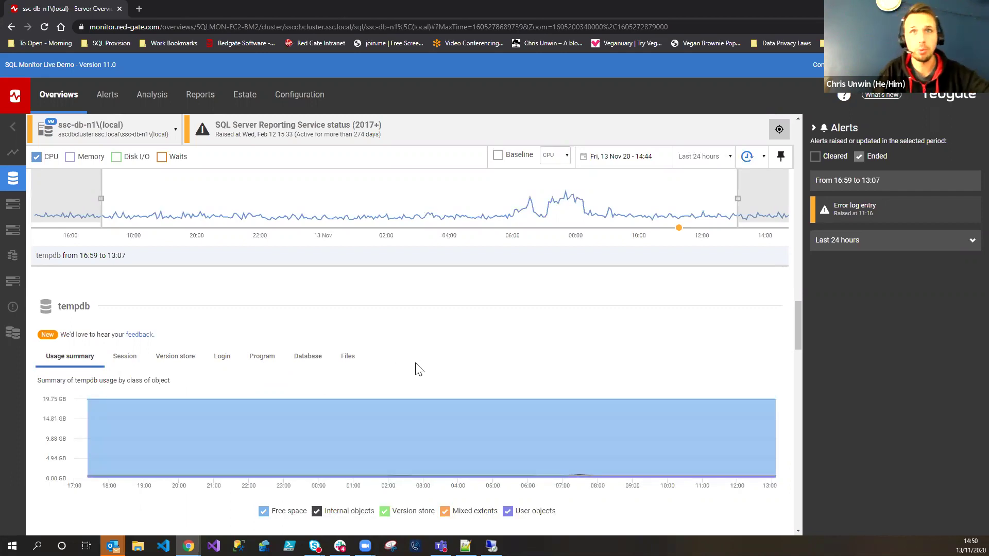
- Look through the blocking processes, SQL user processes, availability groups, top processes by CPU and the databases list
scroll(418, 369, "down", 1)
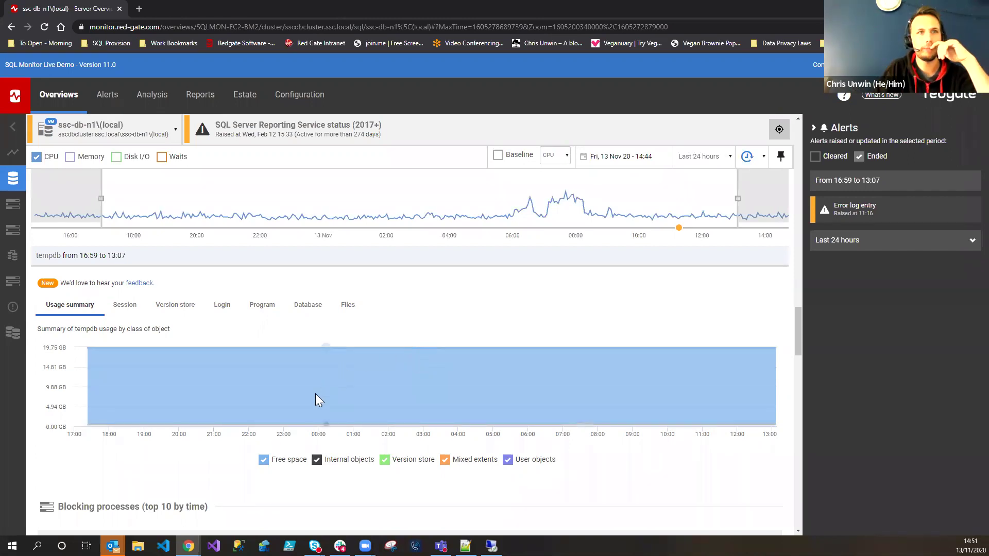
scroll(276, 415, "down", 1)
scroll(278, 419, "down", 5)
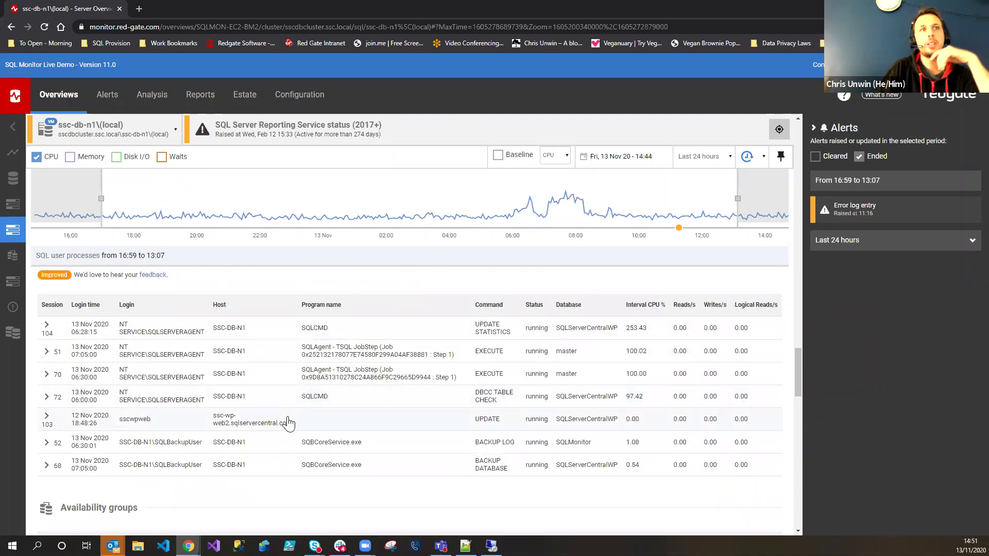
scroll(293, 420, "down", 5)
scroll(243, 361, "up", 3)
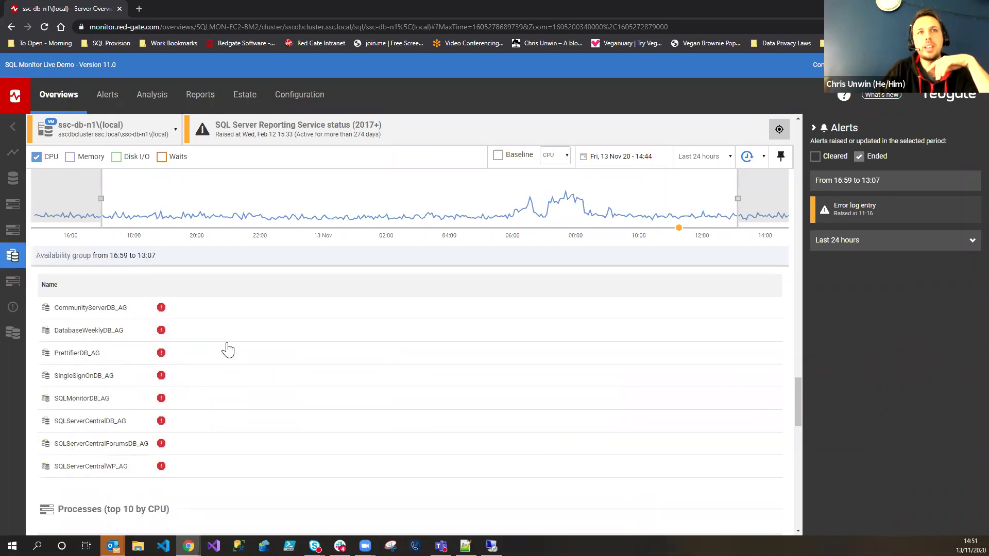
scroll(155, 471, "down", 4)
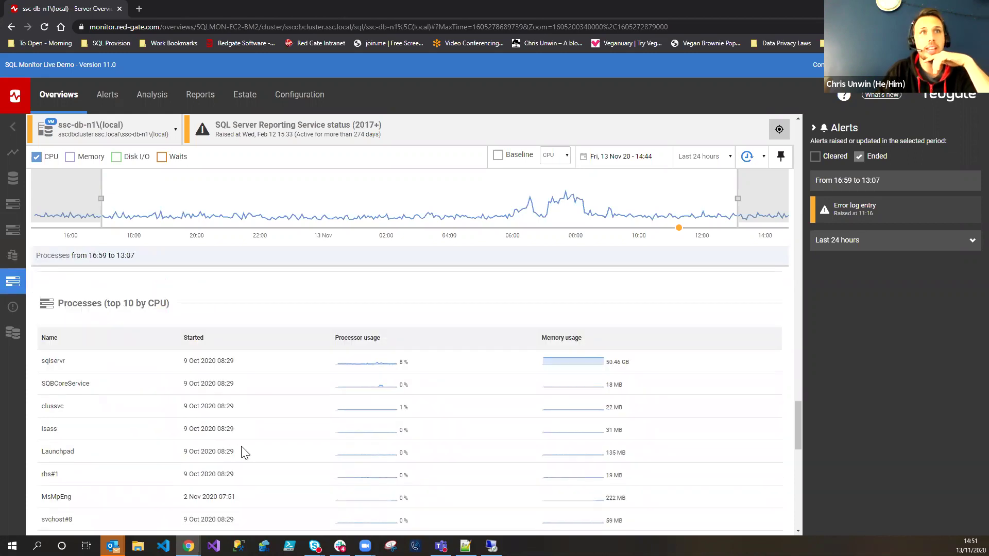
scroll(160, 374, "down", 5)
scroll(161, 376, "down", 8)
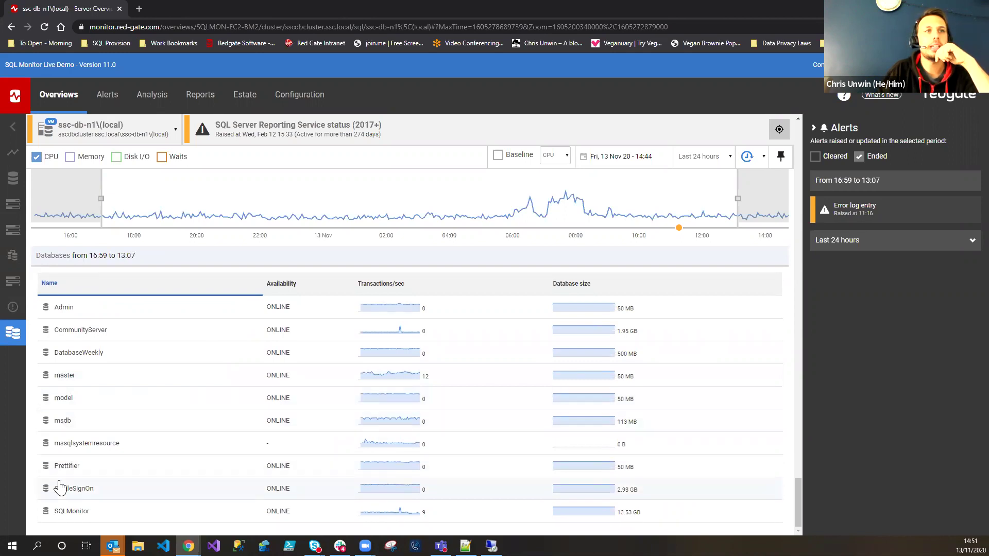
- Expand the SQLMonitor database, review its size, log flushes, backups and top queries, and return to the server's overview graphs
left_click(436, 509)
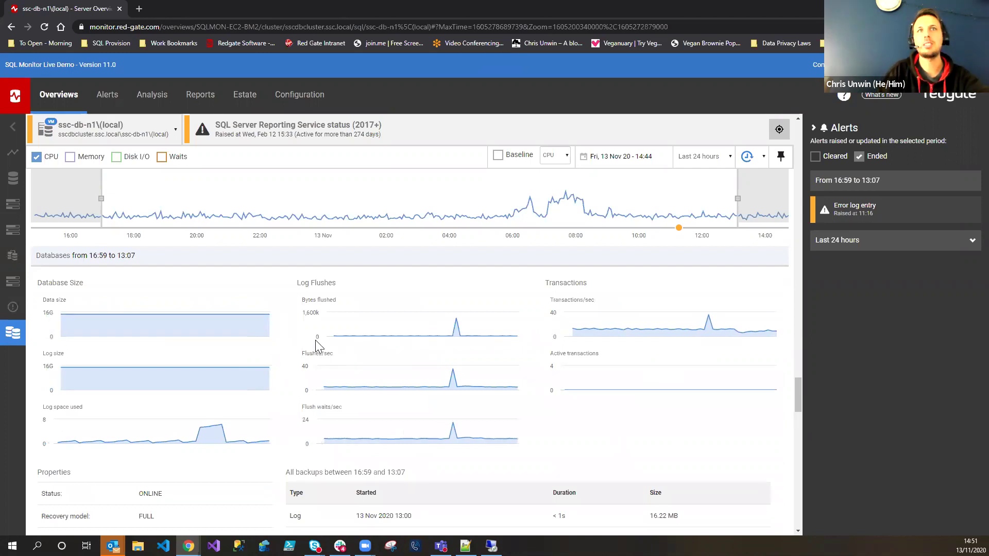
scroll(304, 356, "down", 12)
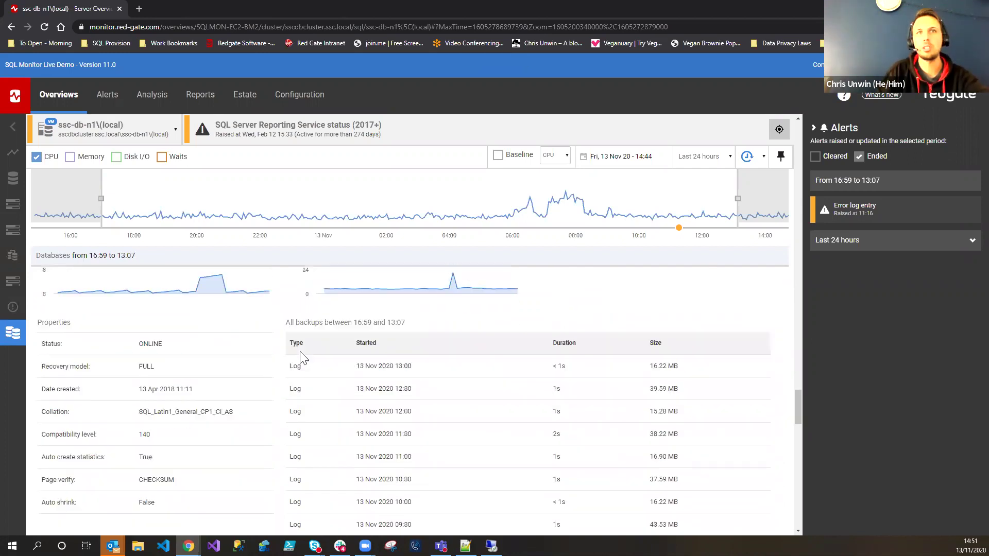
scroll(285, 369, "down", 8)
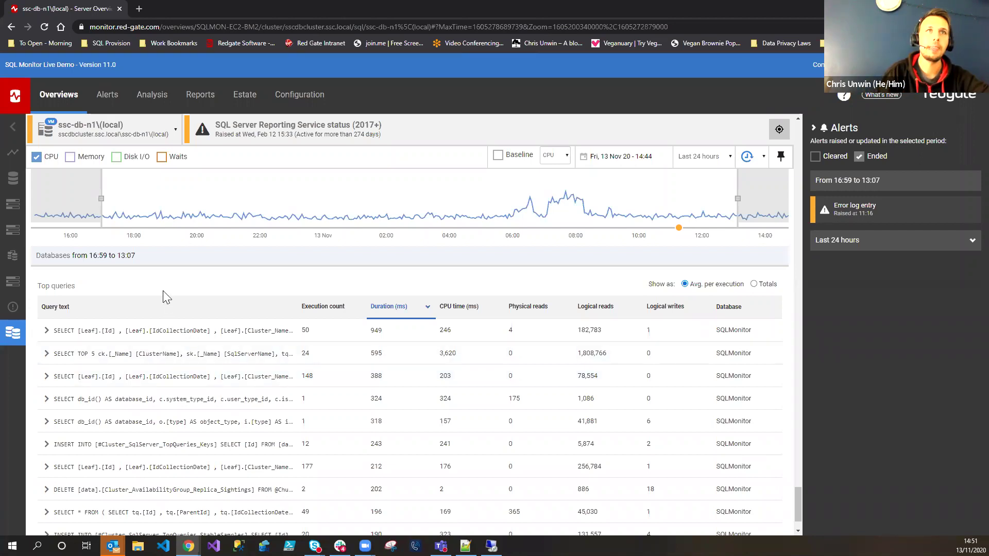
scroll(166, 297, "up", 15)
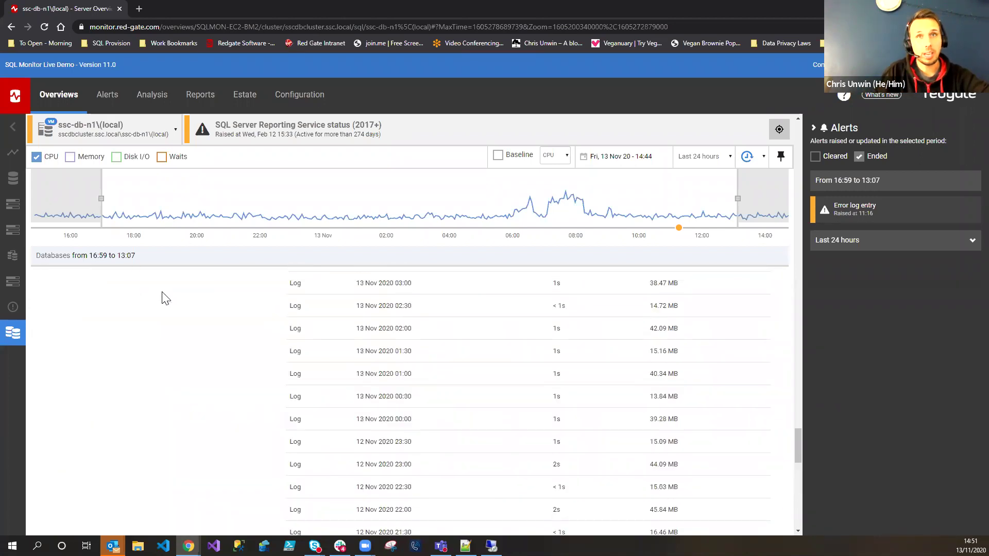
scroll(343, 384, "up", 15)
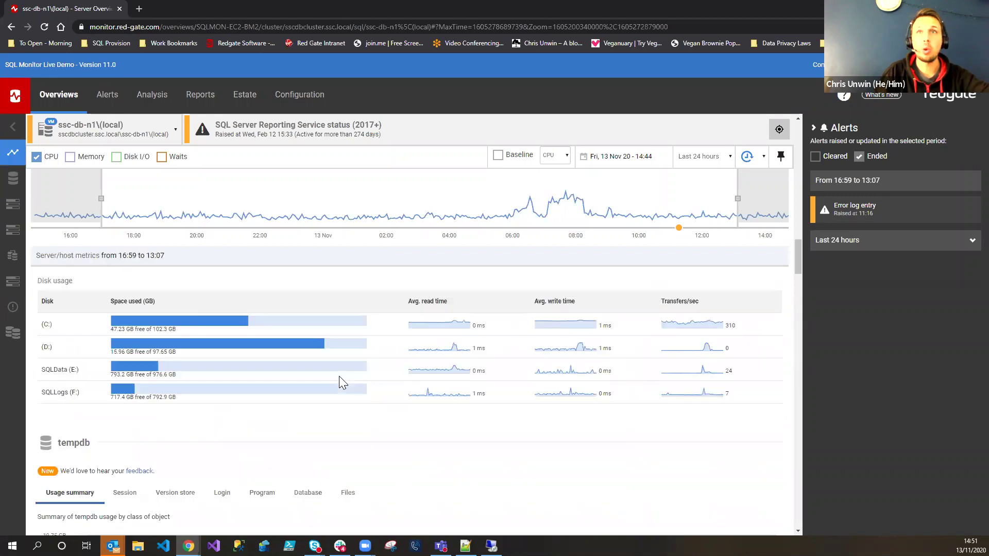
scroll(349, 386, "up", 10)
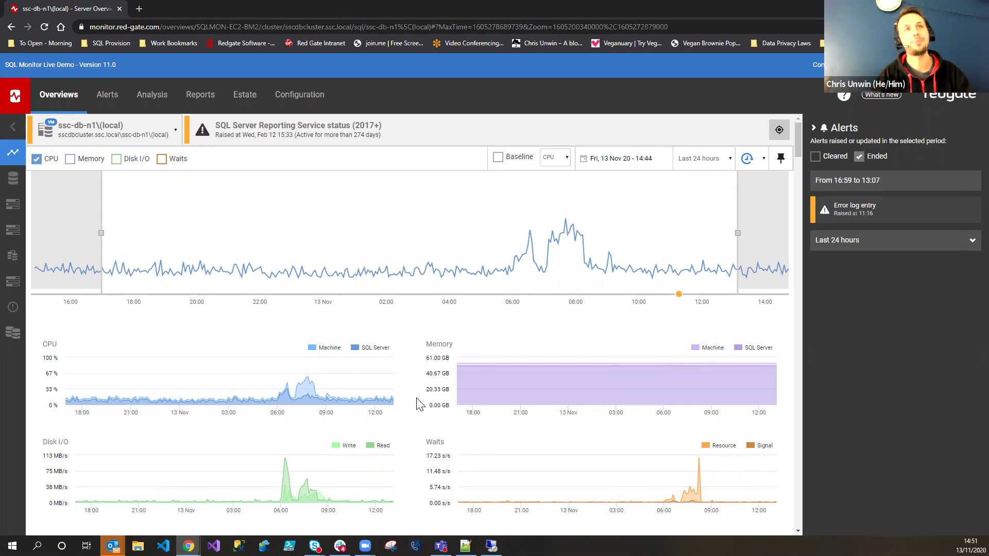
- Go to the reports and review the Example Report's uptime, disk, longest running queries and alert summary tiles
left_click(200, 95)
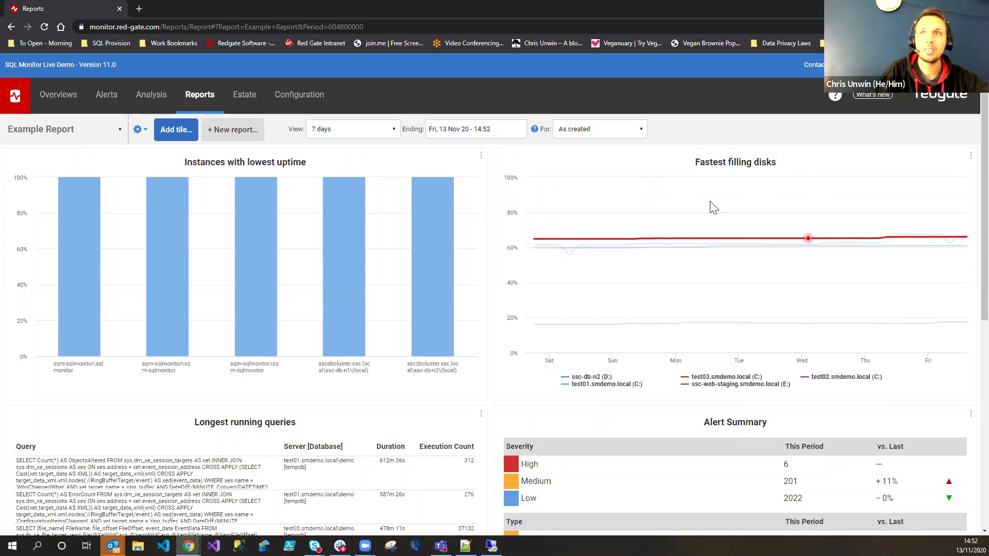
scroll(587, 309, "down", 2)
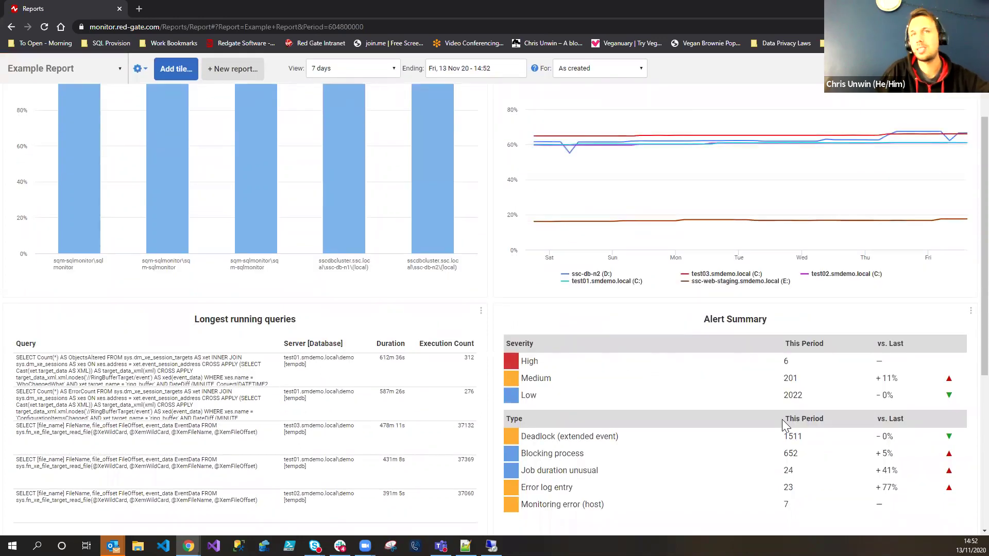
scroll(779, 418, "down", 1)
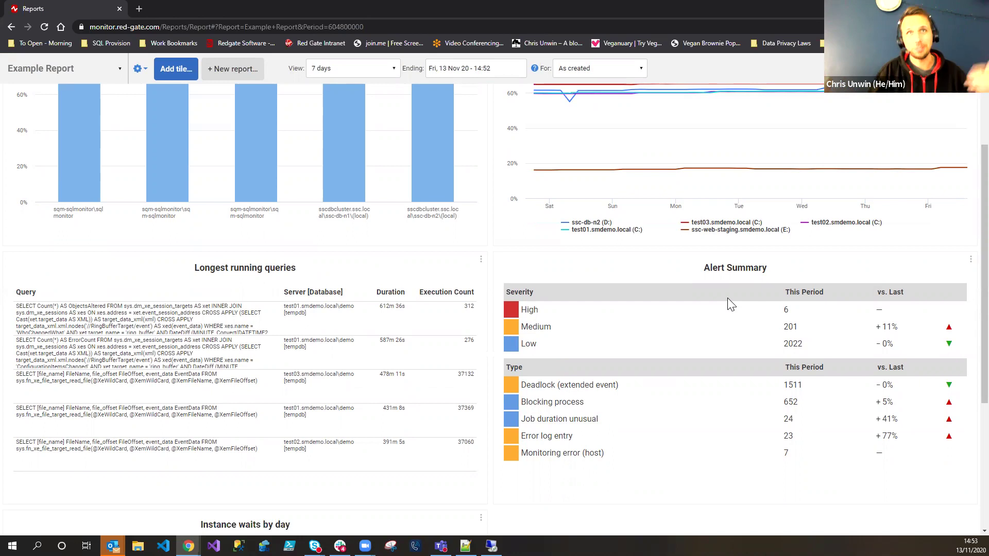
scroll(641, 327, "up", 3)
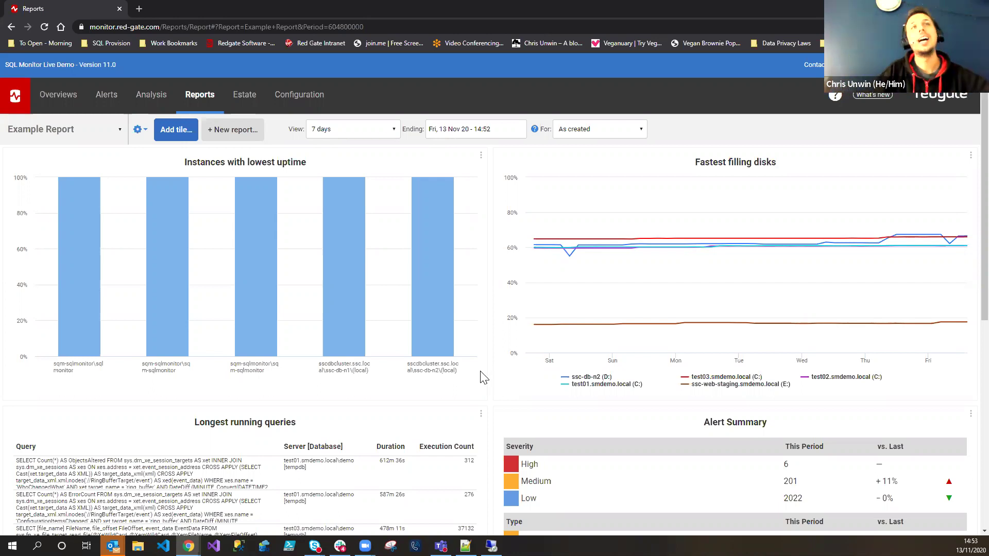
mouse_move(435, 302)
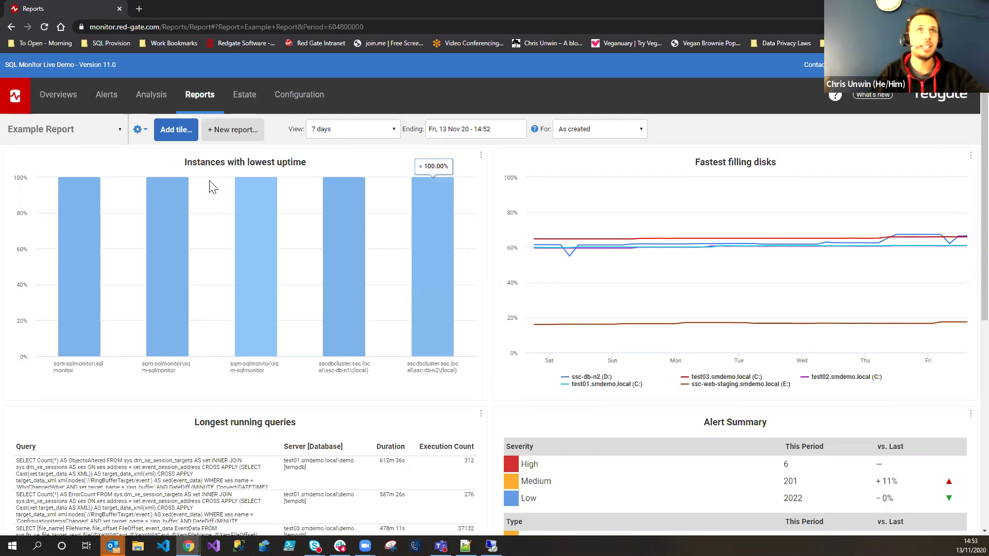
- Start adding a report tile and look at the available widths and tile types, keeping Half width and Analysis graph
left_click(168, 133)
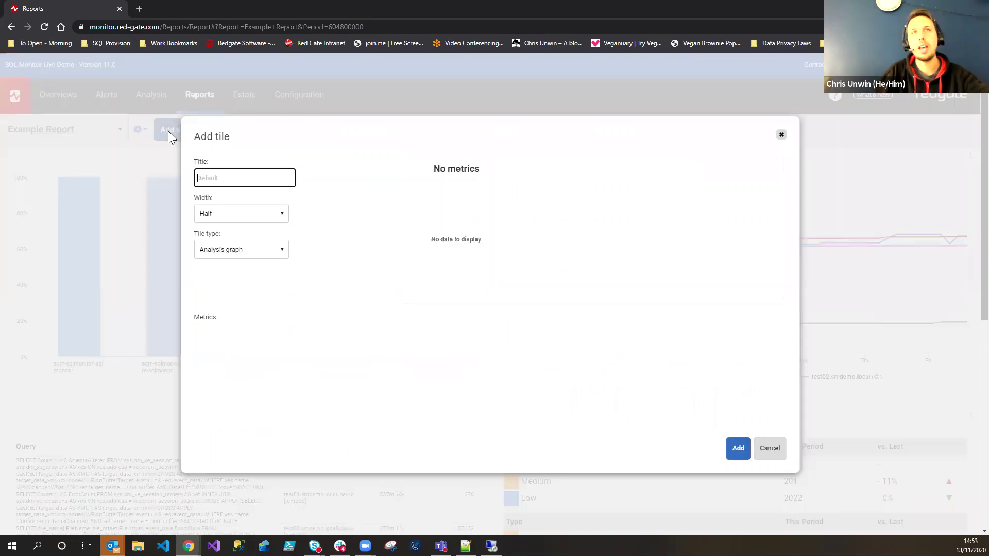
left_click(267, 217)
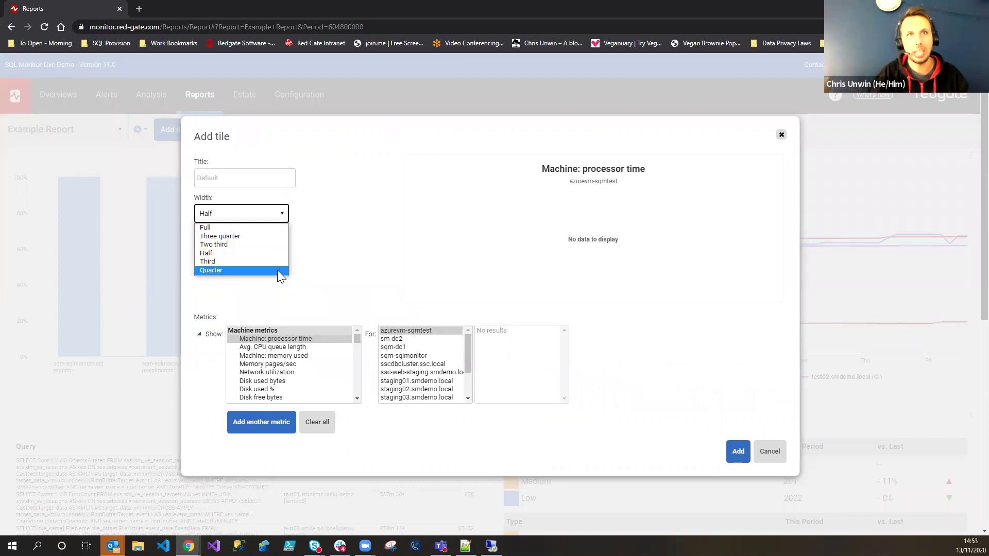
left_click(335, 294)
left_click(262, 252)
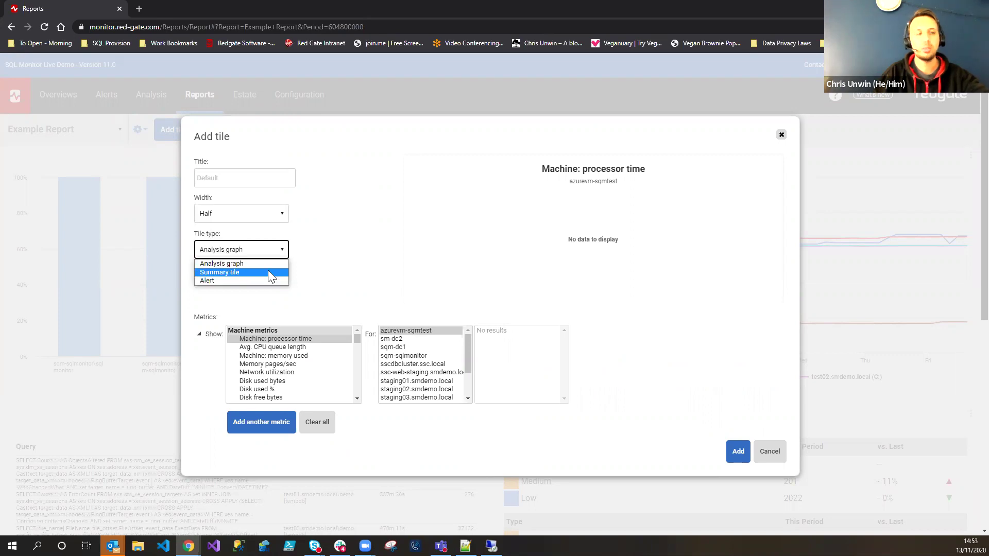
left_click(272, 263)
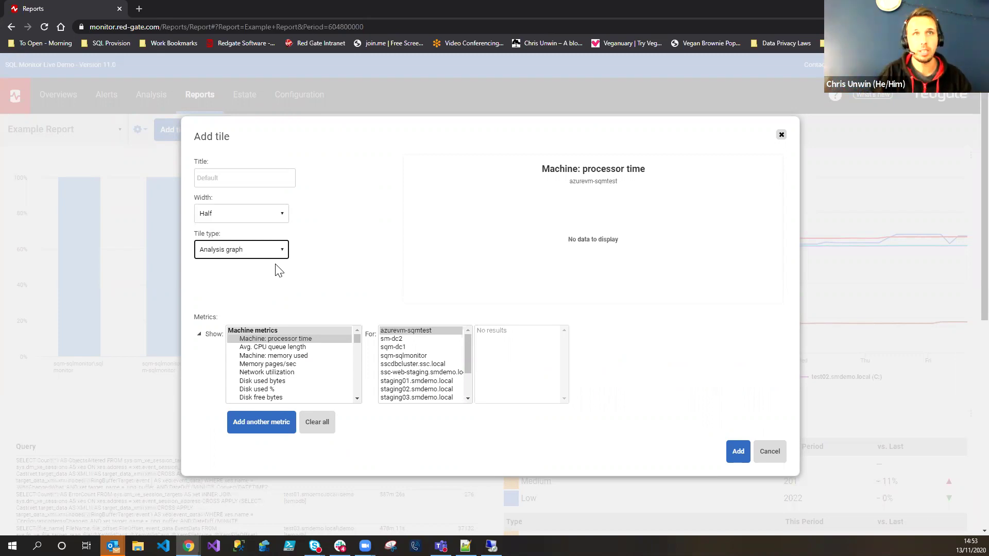
- Change the new tile's type to Summary tile and look through the available summaries, keeping Longest running queries
left_click(278, 255)
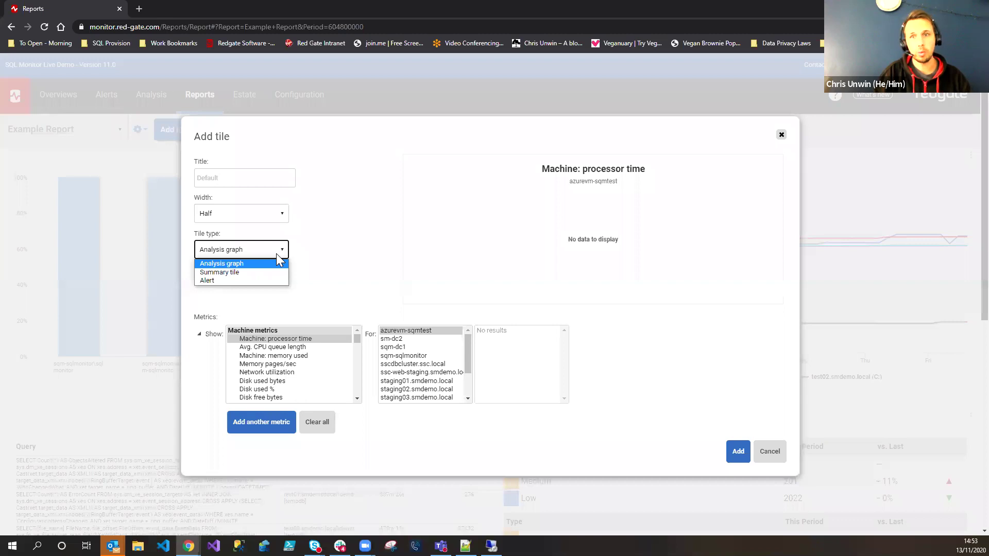
left_click(250, 272)
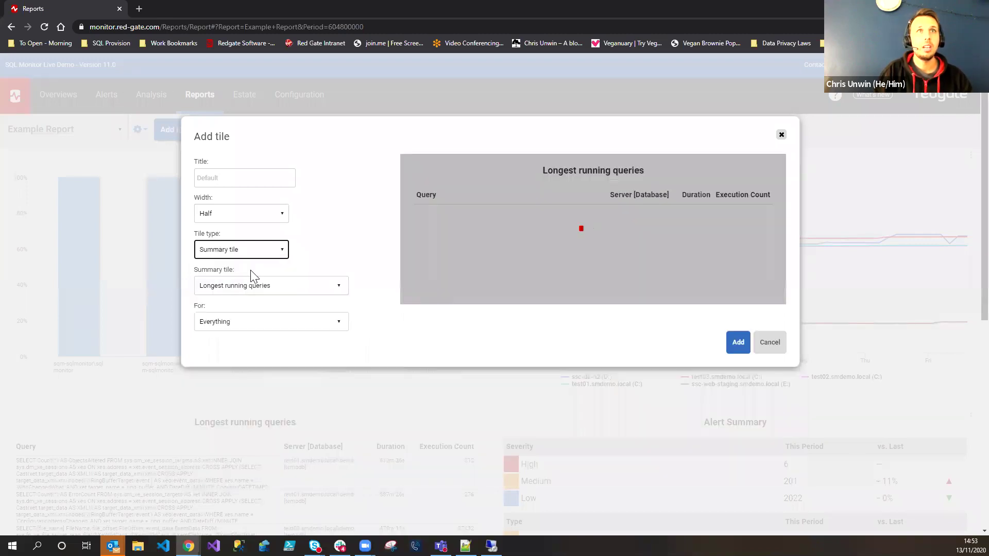
left_click(289, 285)
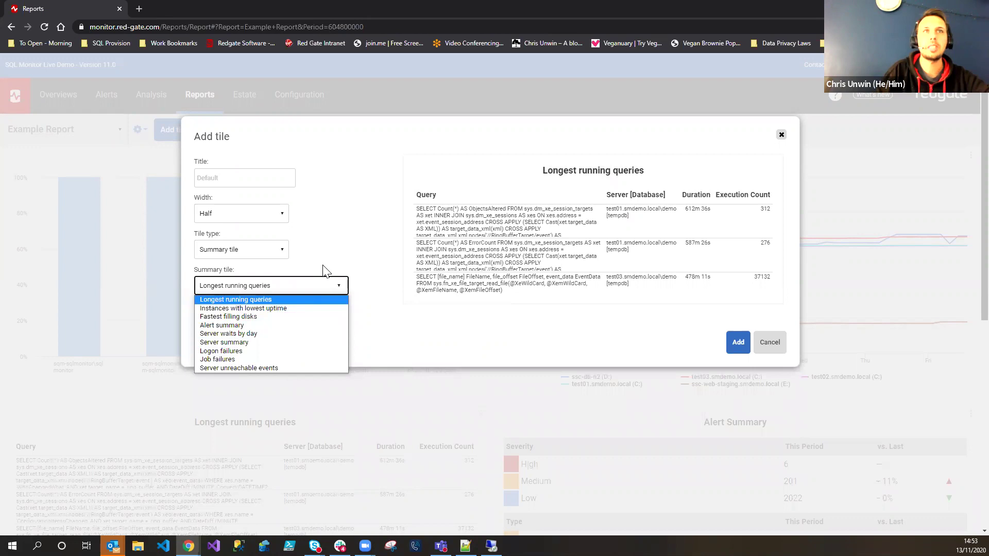
left_click(326, 277)
left_click(326, 285)
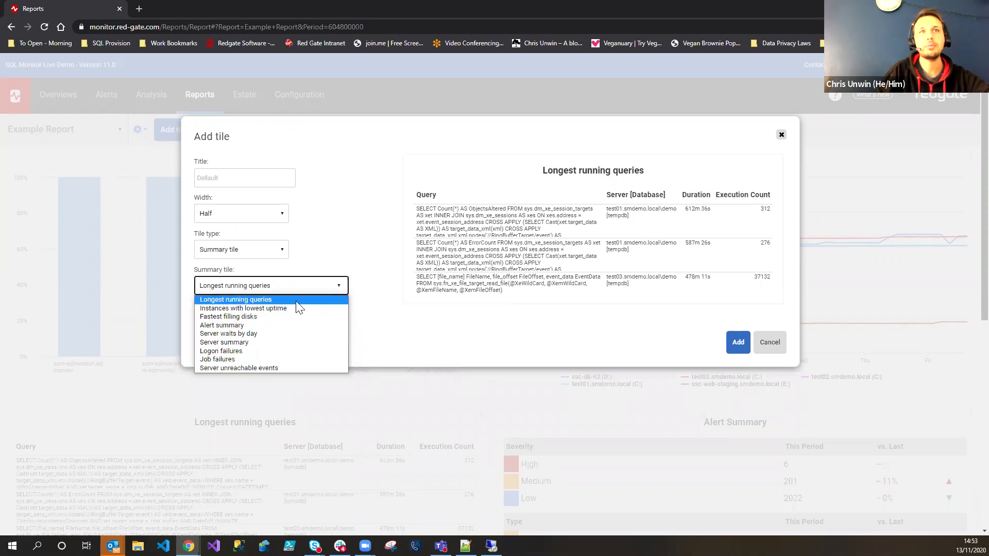
left_click(275, 286)
- Preview an Alert tile with a maximum of 20 rows filtered to High alerts, and cancel adding it to the report
left_click(253, 249)
left_click(250, 281)
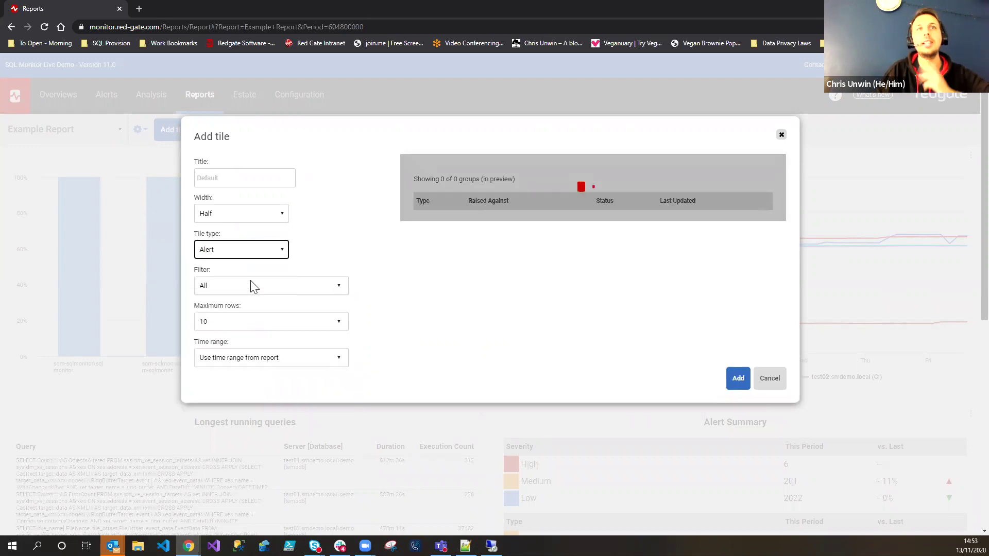
left_click(330, 318)
left_click(254, 345)
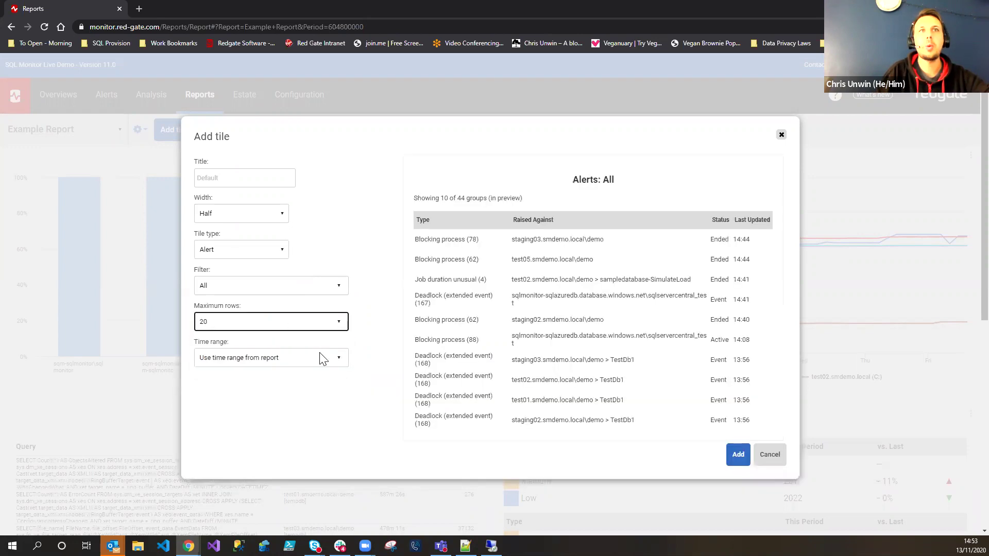
left_click(340, 291)
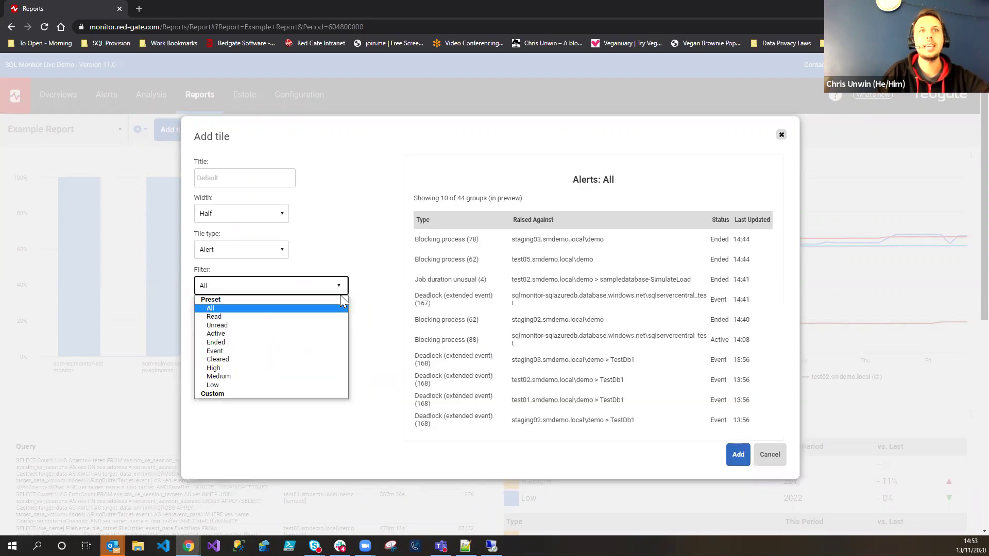
left_click(230, 368)
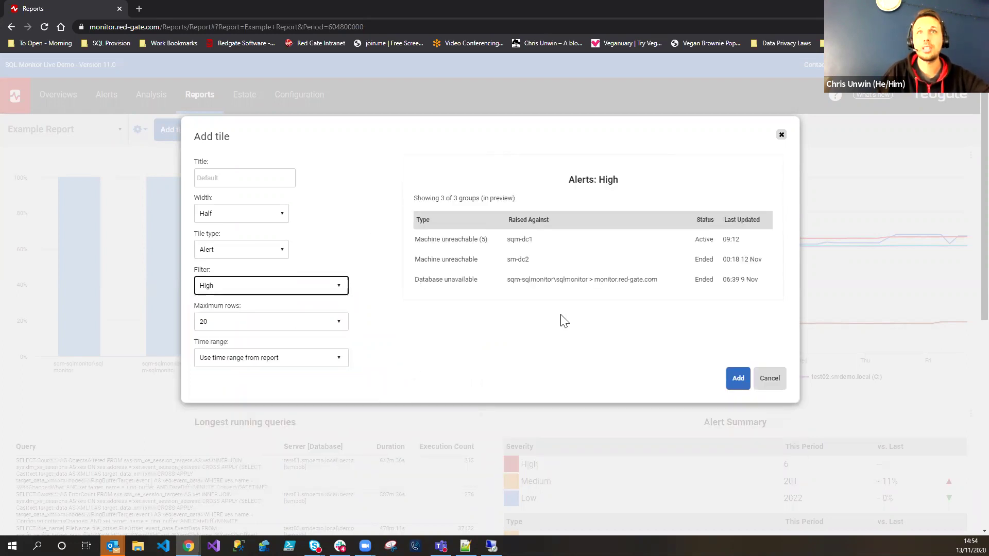
triple_click(424, 239)
left_click_drag(437, 260, 497, 305)
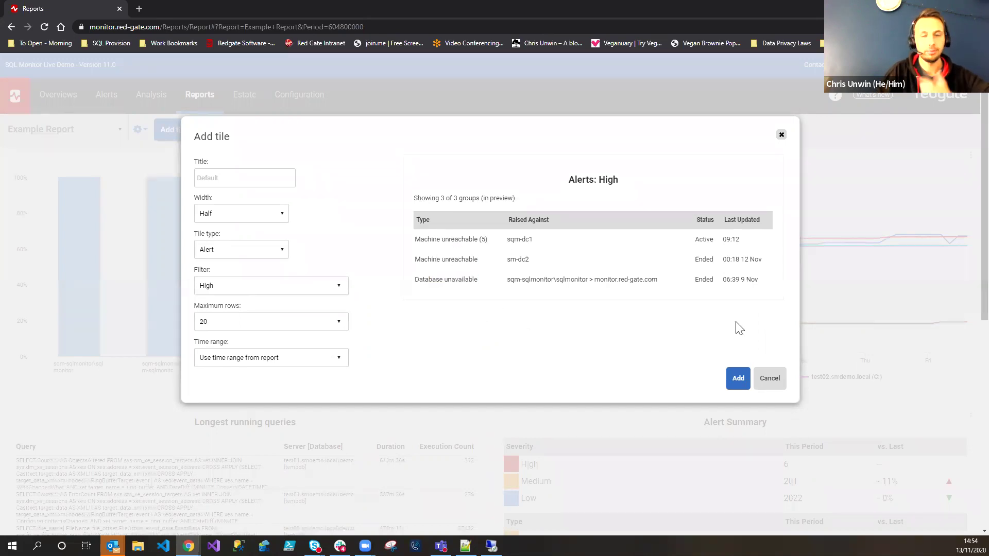
left_click(771, 378)
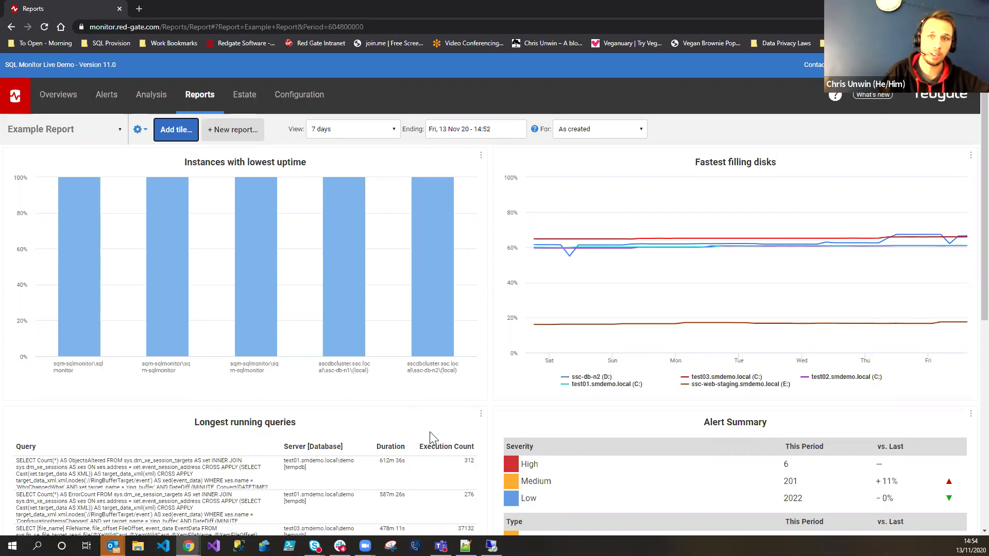
- Go to the estate's installed versions and review the update status and support dates of the instances
left_click(247, 99)
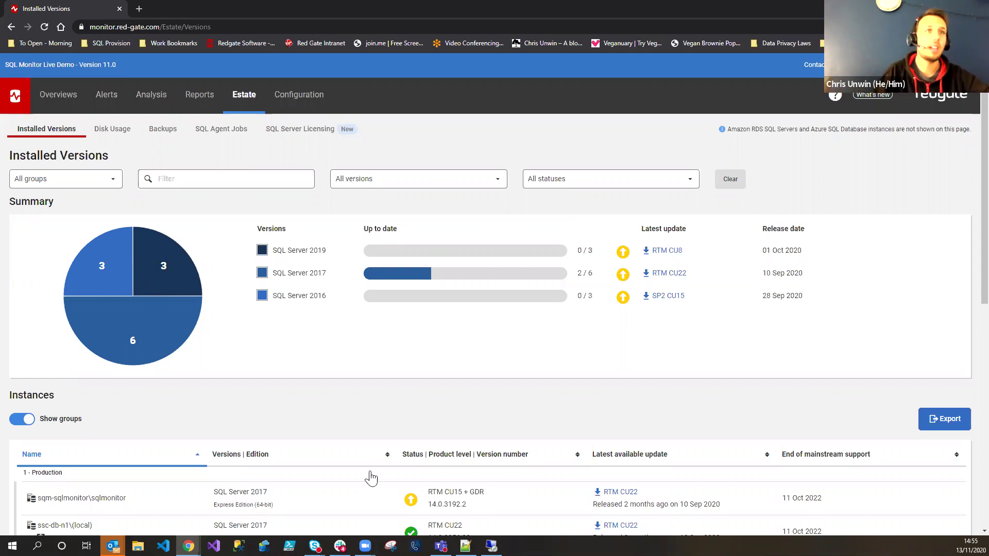
scroll(369, 463, "down", 4)
scroll(362, 431, "down", 1)
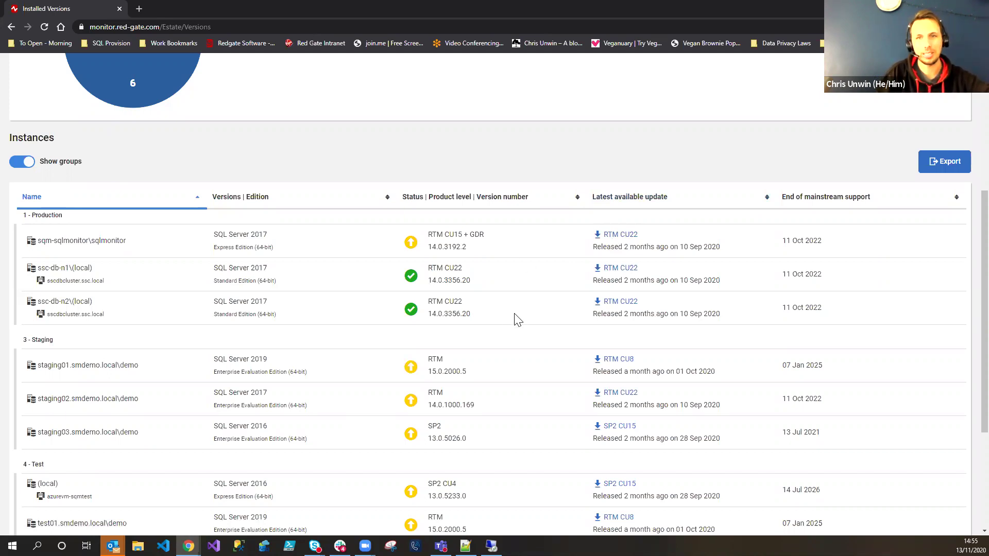
- Open the estate's disk usage and review the usage trend, capacity and projected growth of each server's disks
scroll(517, 317, "up", 5)
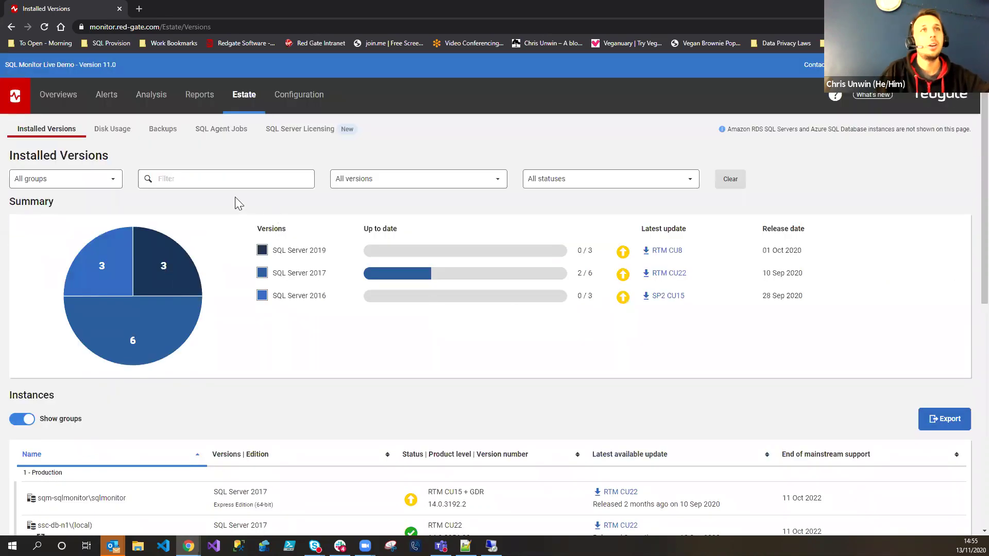
left_click(124, 138)
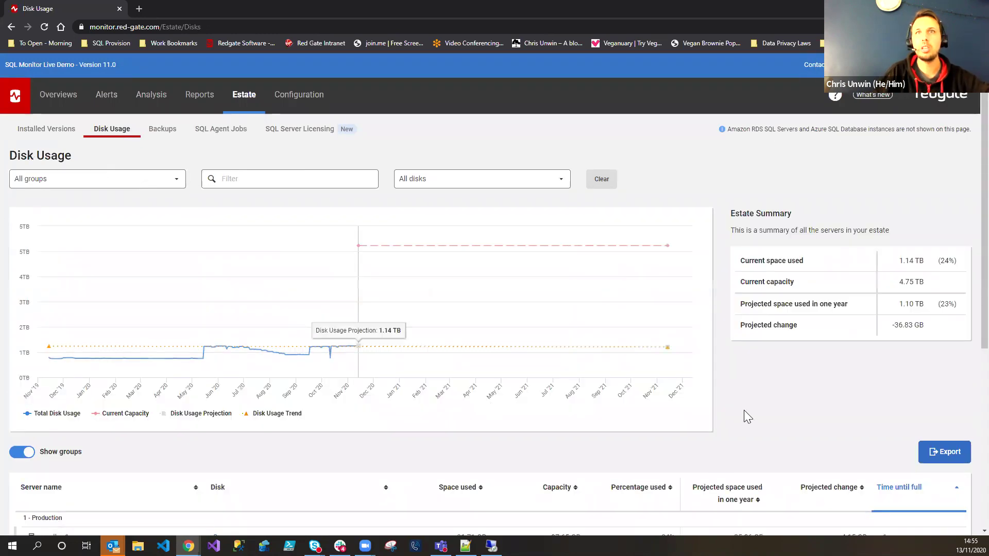
scroll(725, 412, "down", 4)
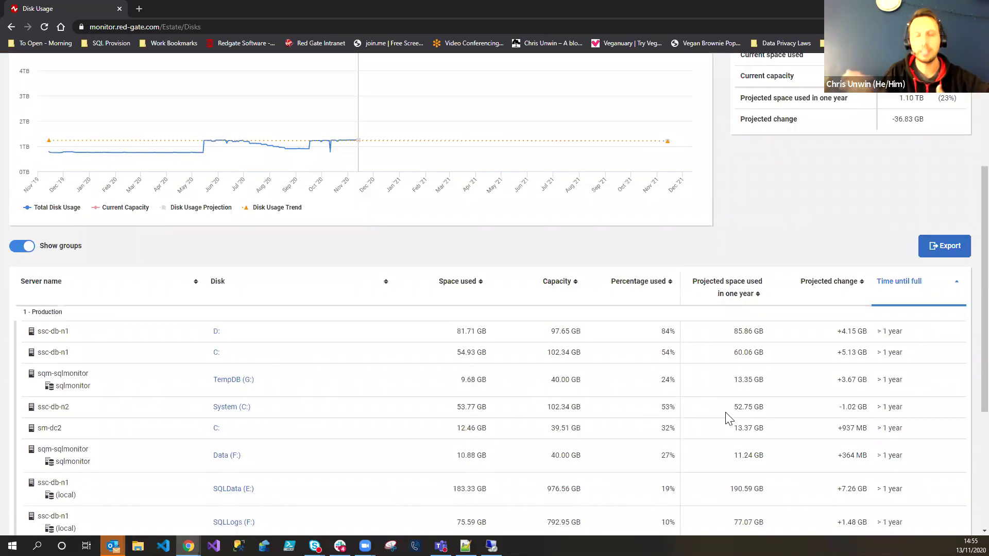
- Examine the disk usage details of ssc-db-n1's D: disk in a separate tab, close it and open the details of its C: disk
middle_click(217, 334)
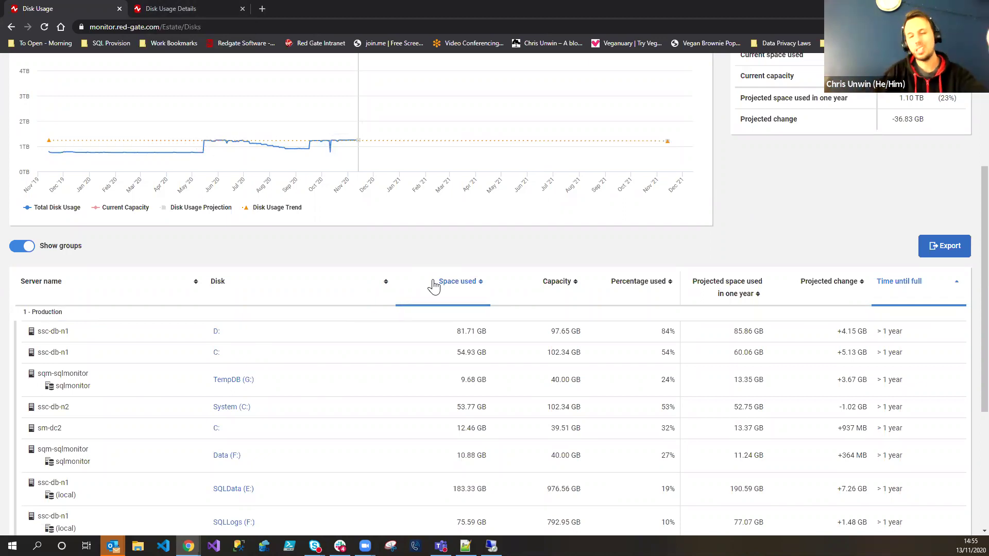
left_click(202, 9)
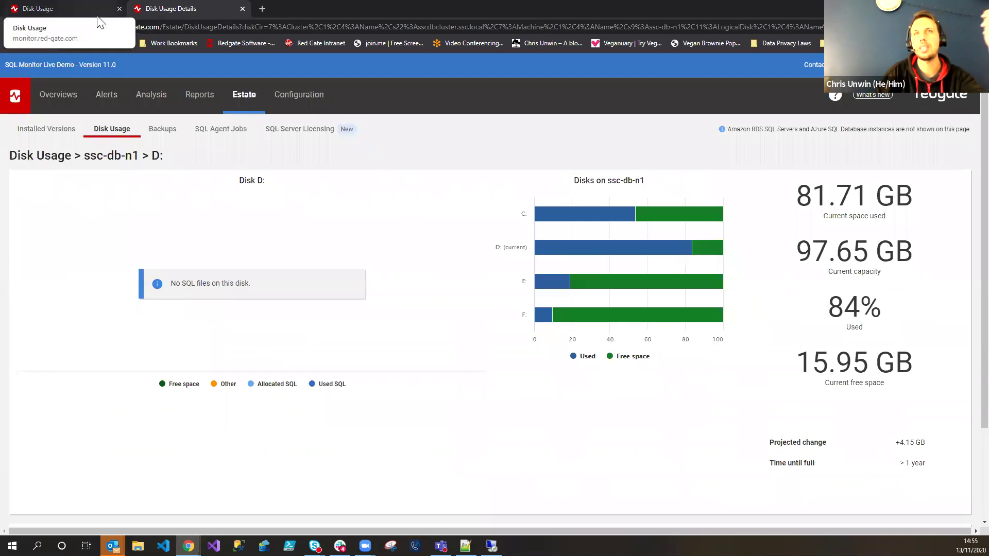
left_click_drag(577, 184, 669, 185)
left_click(666, 186)
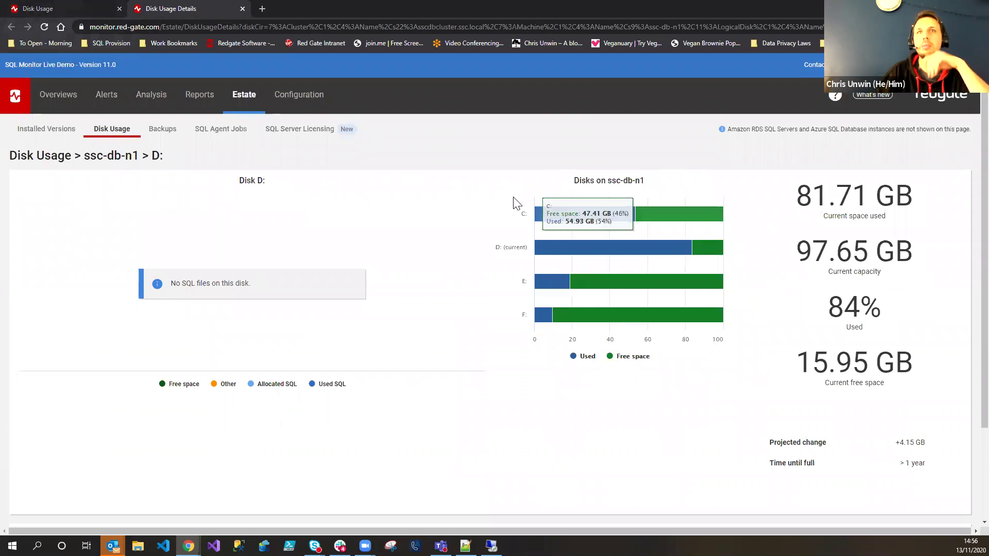
mouse_move(559, 327)
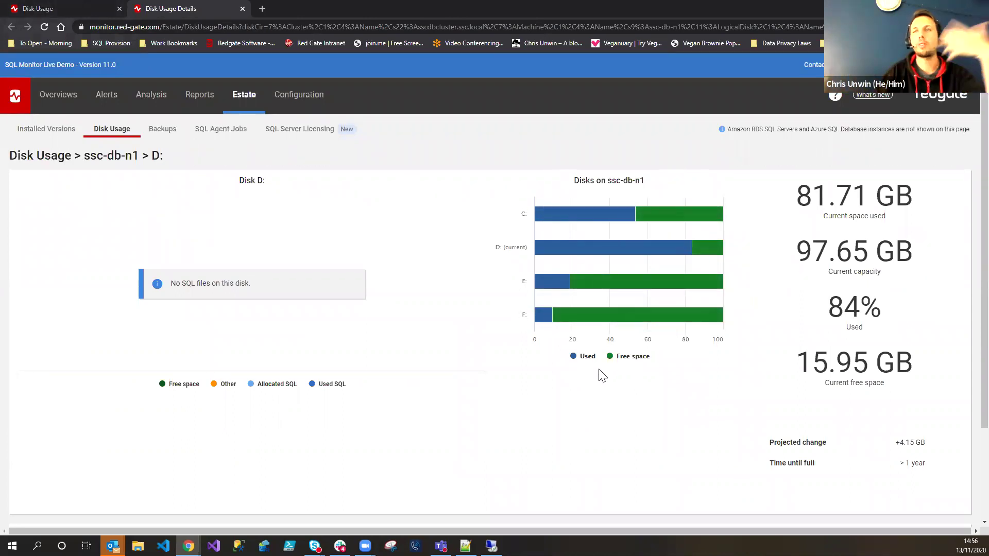
left_click_drag(797, 192, 813, 193)
left_click_drag(880, 275, 928, 380)
left_click(929, 386)
scroll(929, 386, "down", 2)
scroll(904, 394, "up", 2)
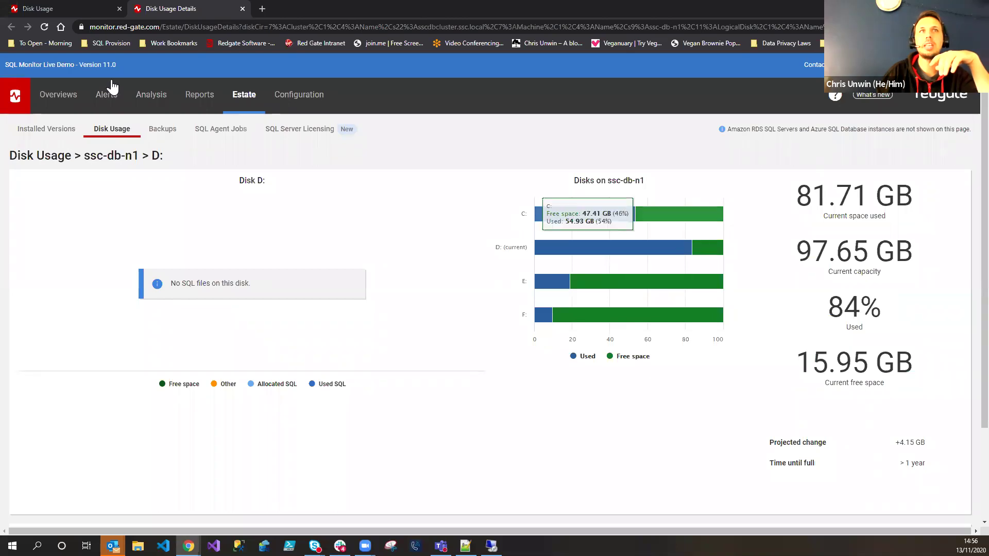
left_click(243, 9)
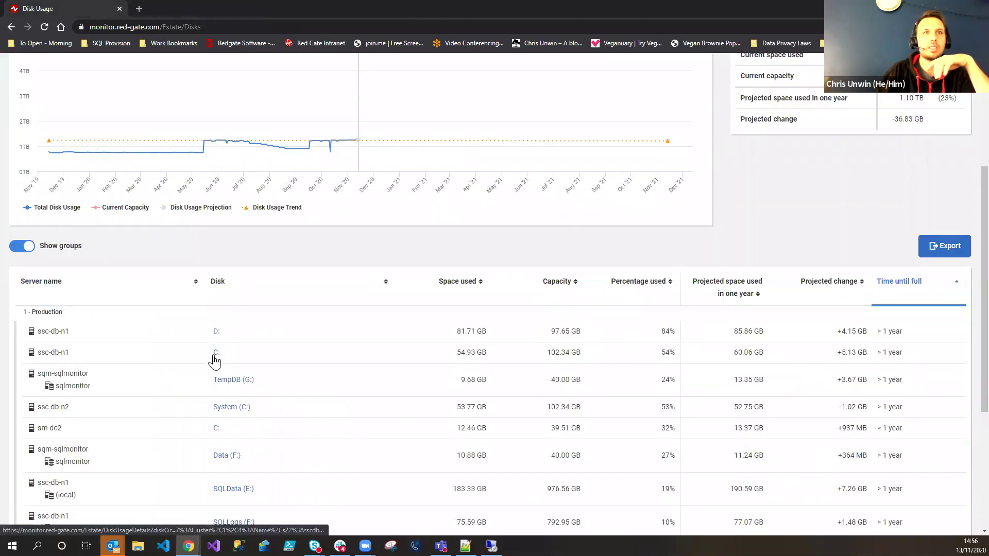
left_click(214, 355)
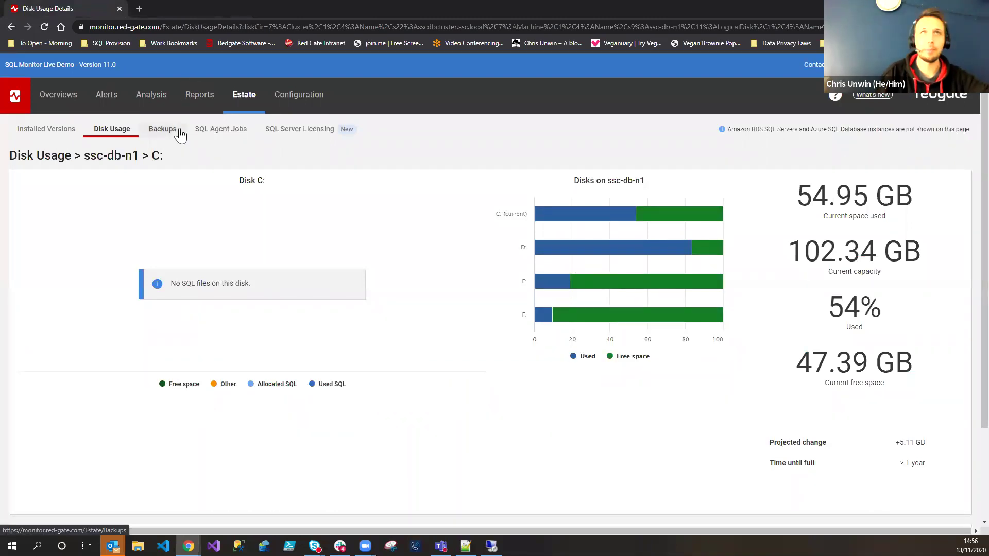
- Open the estate's SQL Agent jobs and review the execution summary, the failed jobs and the successful Production jobs
left_click(225, 133)
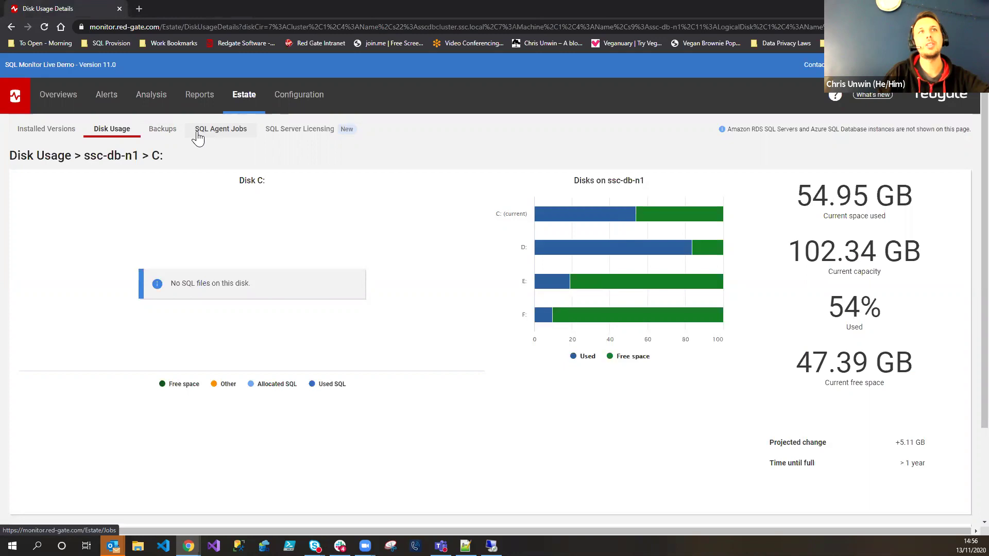
left_click(199, 132)
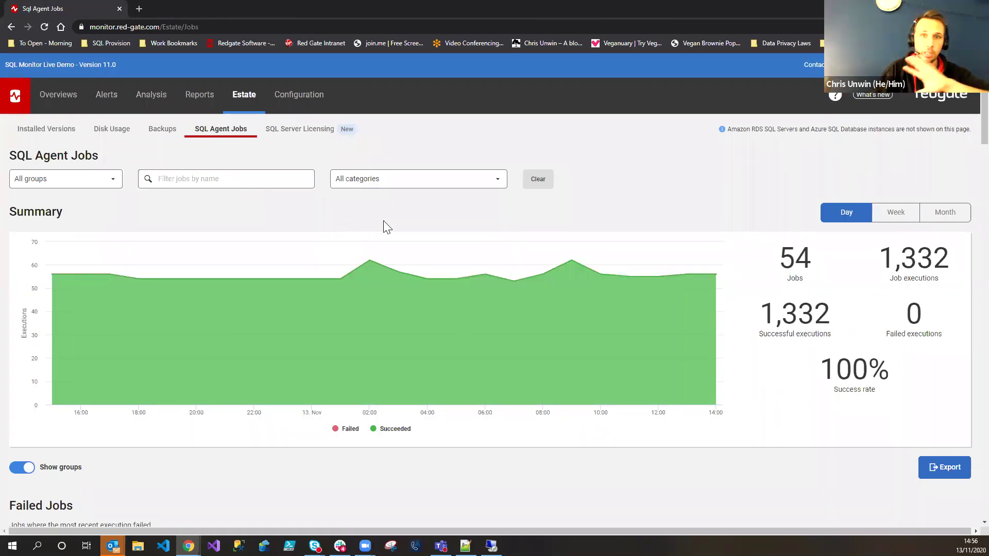
mouse_move(441, 268)
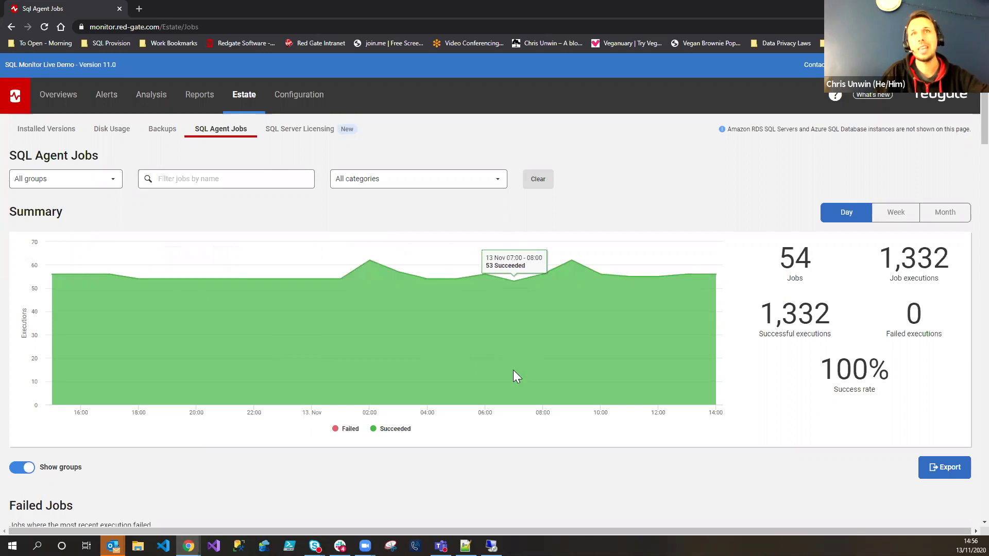
scroll(513, 371, "down", 8)
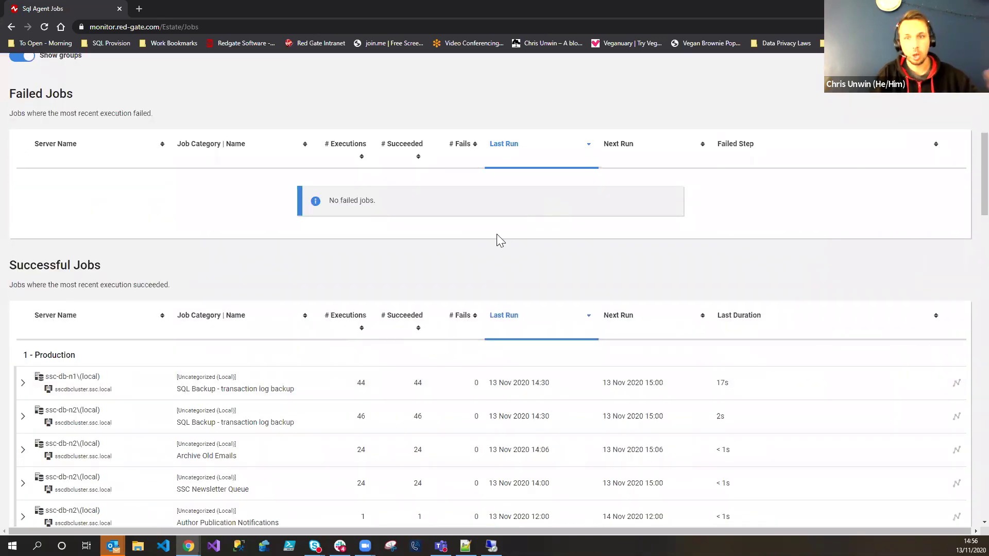
scroll(436, 236, "down", 1)
left_click_drag(29, 212, 180, 211)
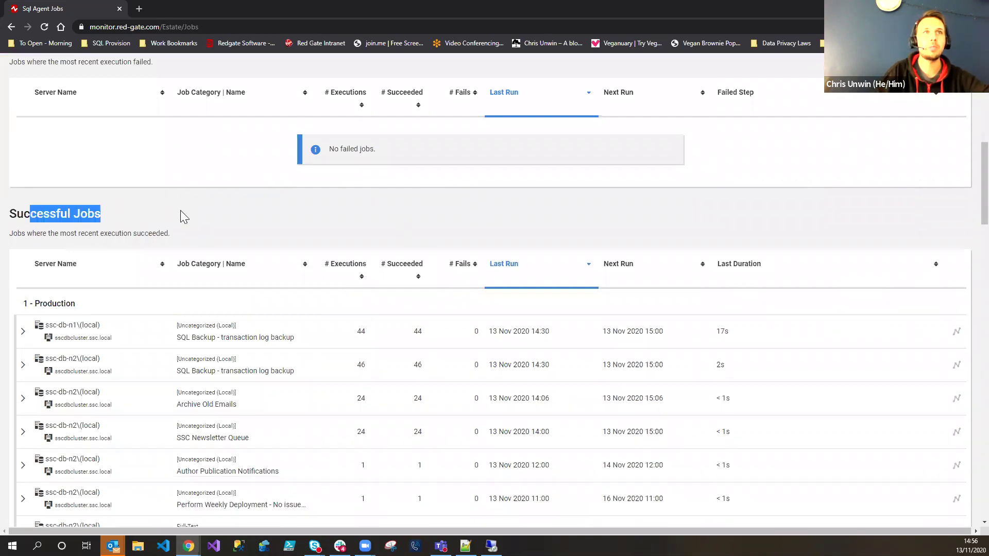
scroll(181, 211, "down", 1)
scroll(181, 215, "down", 1)
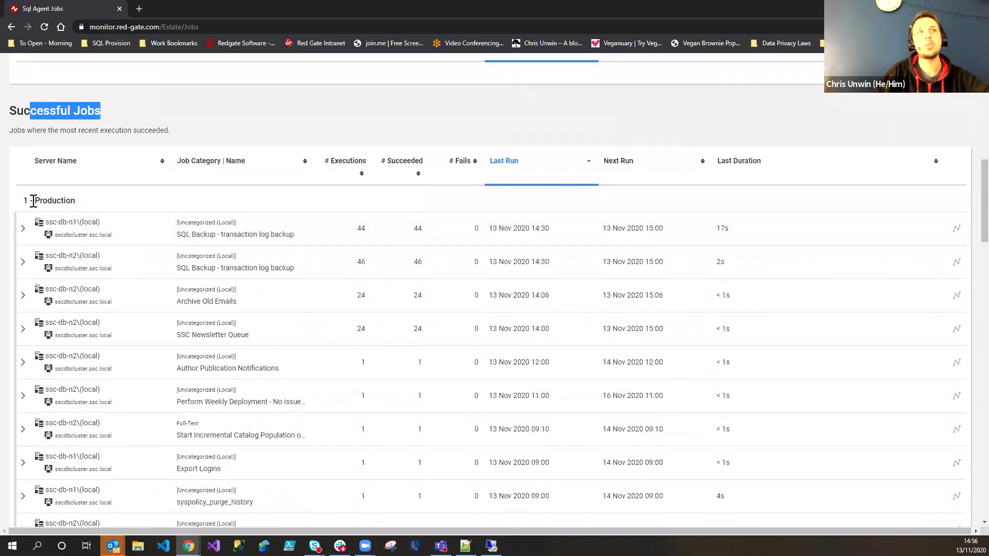
left_click_drag(32, 200, 110, 202)
left_click(114, 205)
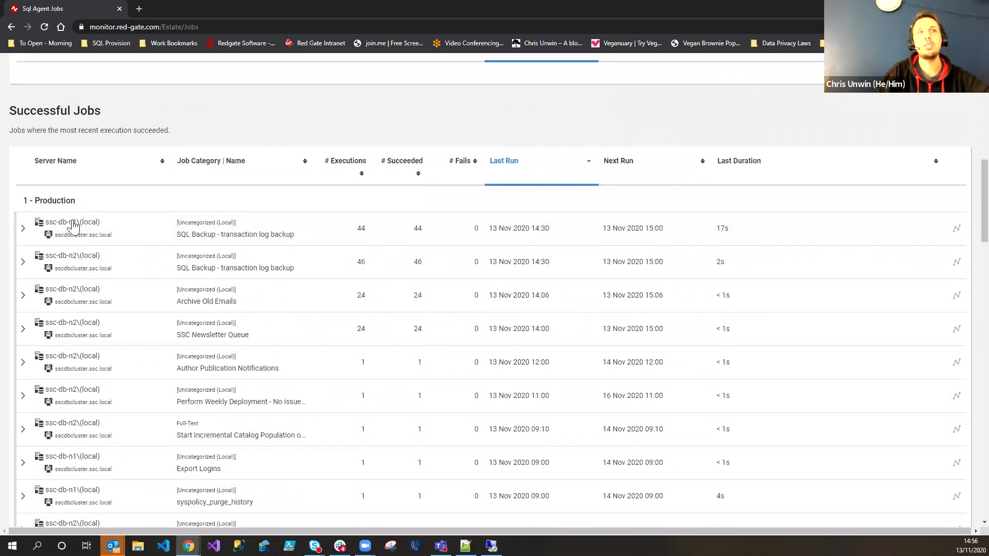
- Expand the SQL Backup - transaction log backup job on ssc-db-n1 and examine its execution history around the duration spike
left_click(47, 240)
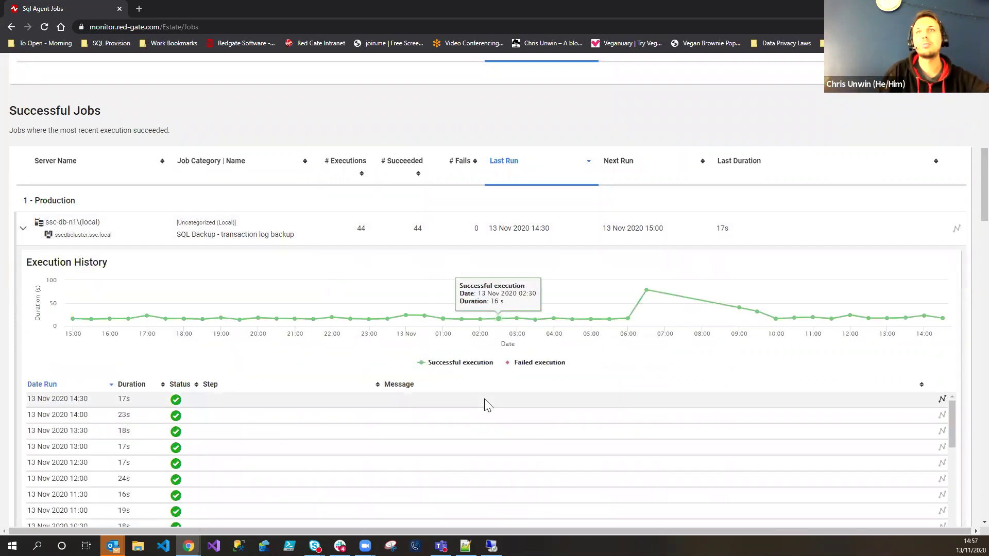
scroll(503, 392, "down", 1)
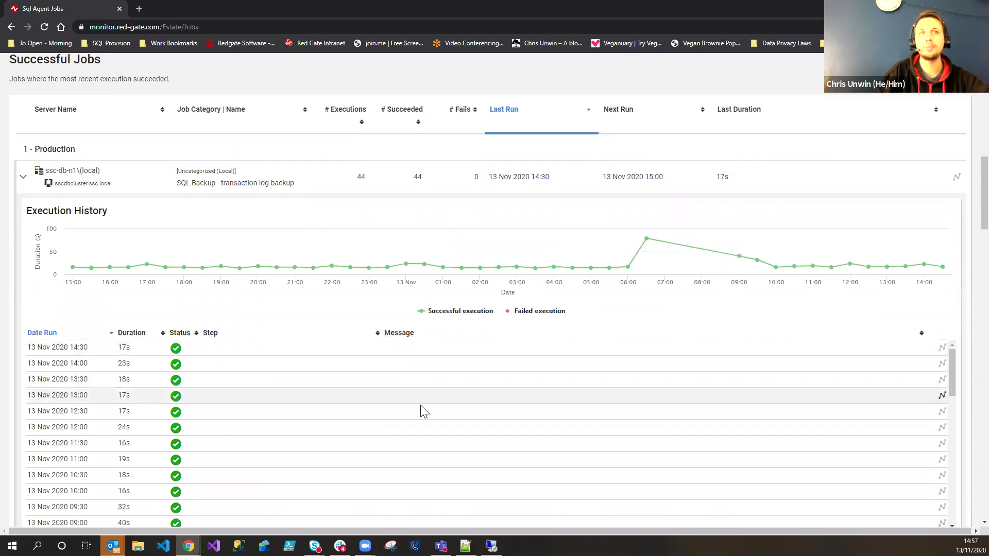
mouse_move(648, 242)
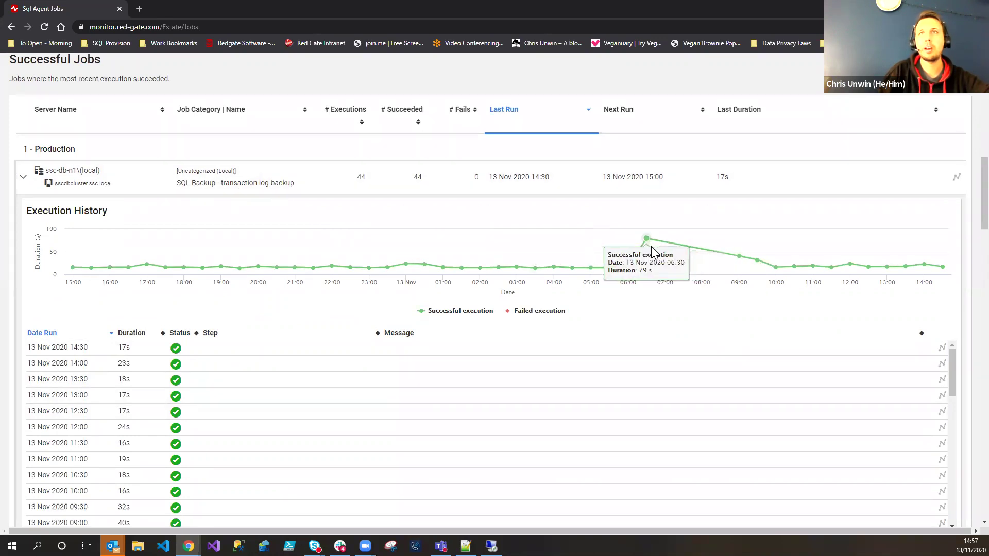
scroll(573, 399, "down", 1)
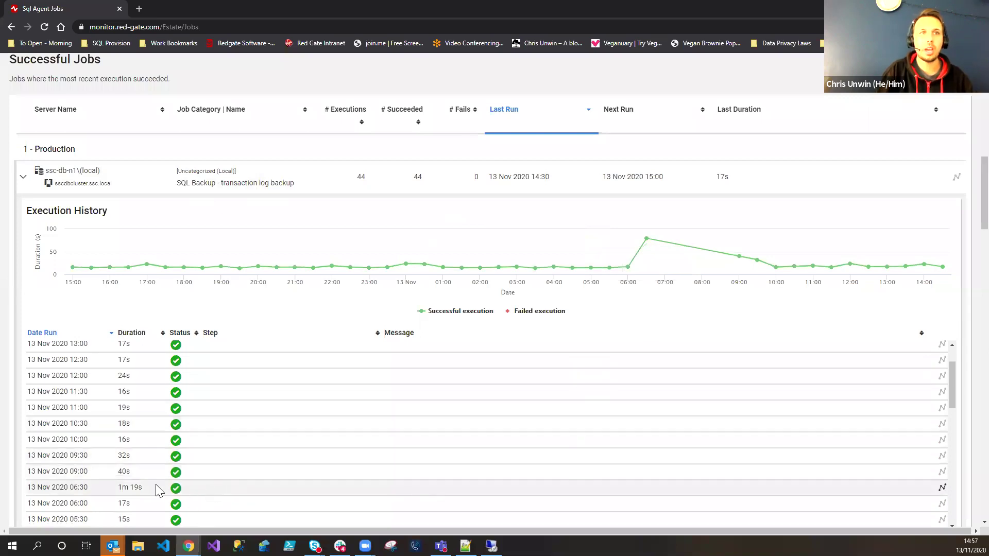
- View the server overview for the job's 13 Nov 2020 06:30 run in a separate tab, and close that tab
middle_click(942, 488)
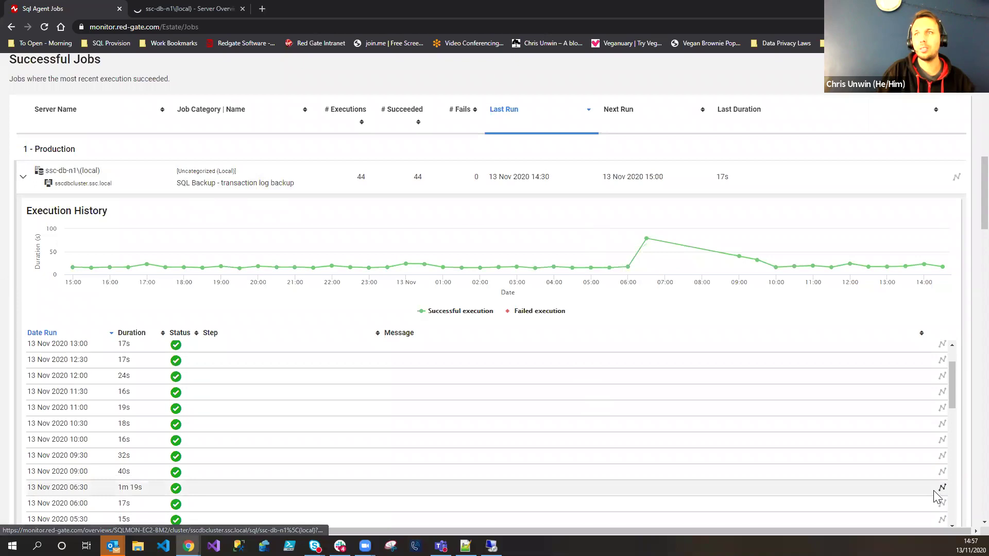
left_click(166, 10)
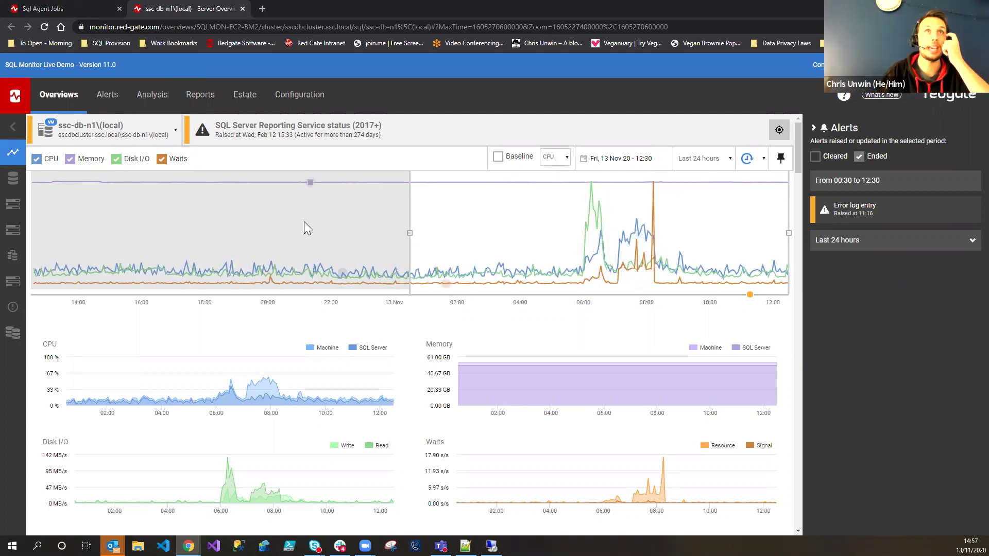
key("ctrl+w")
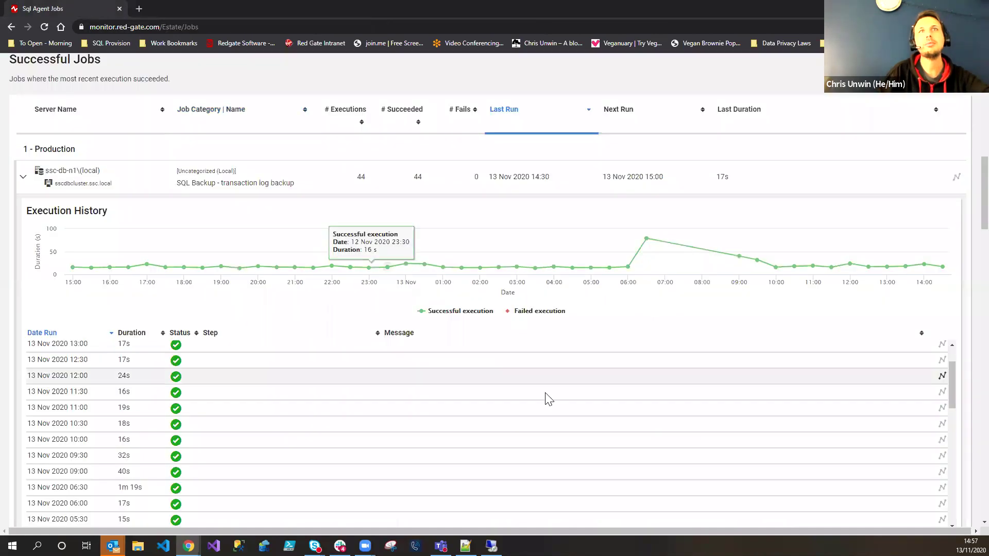
- Include Express and Enterprise Evaluation editions in the SQL Server Licensing filter and review the licensing information for each server
scroll(270, 134, "up", 10)
left_click(288, 129)
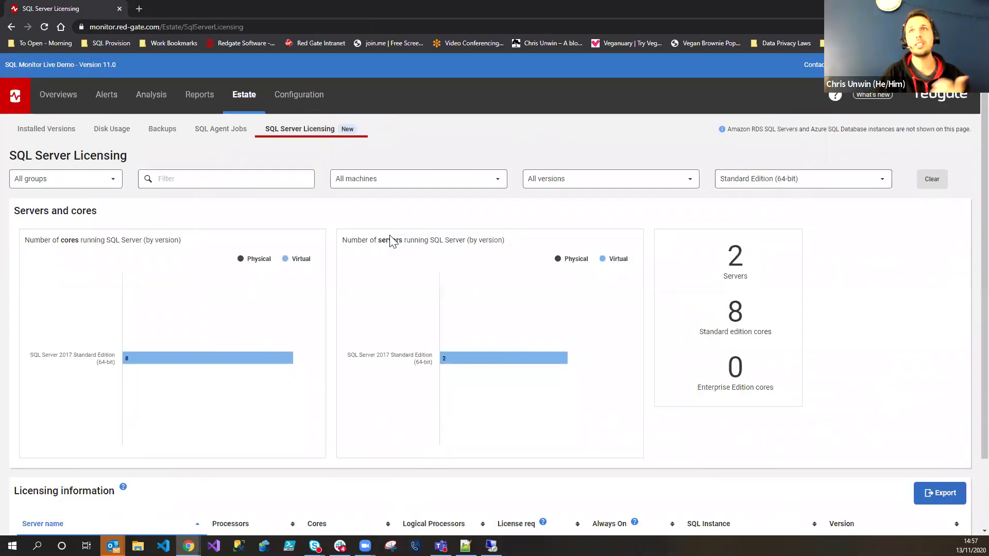
left_click(865, 181)
left_click(730, 216)
left_click(730, 233)
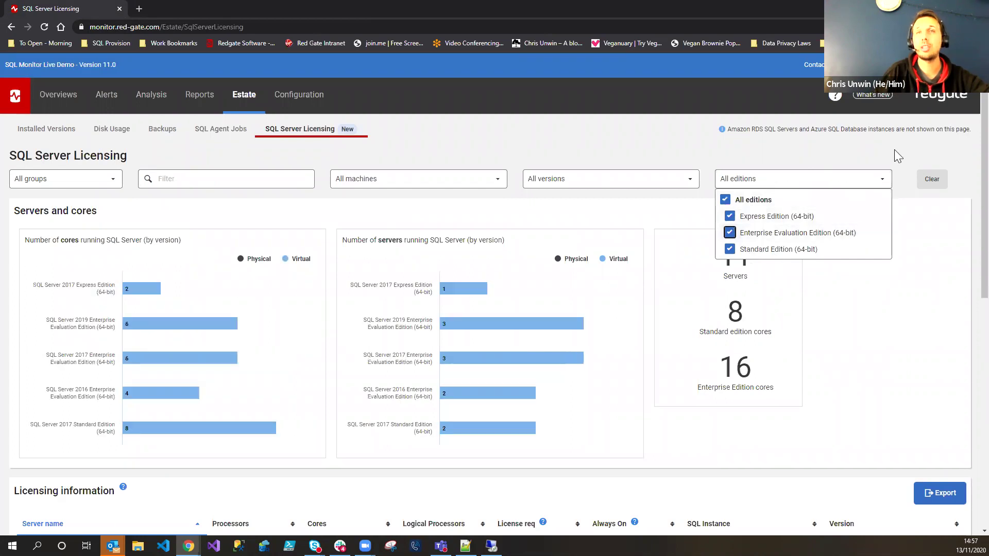
left_click(894, 153)
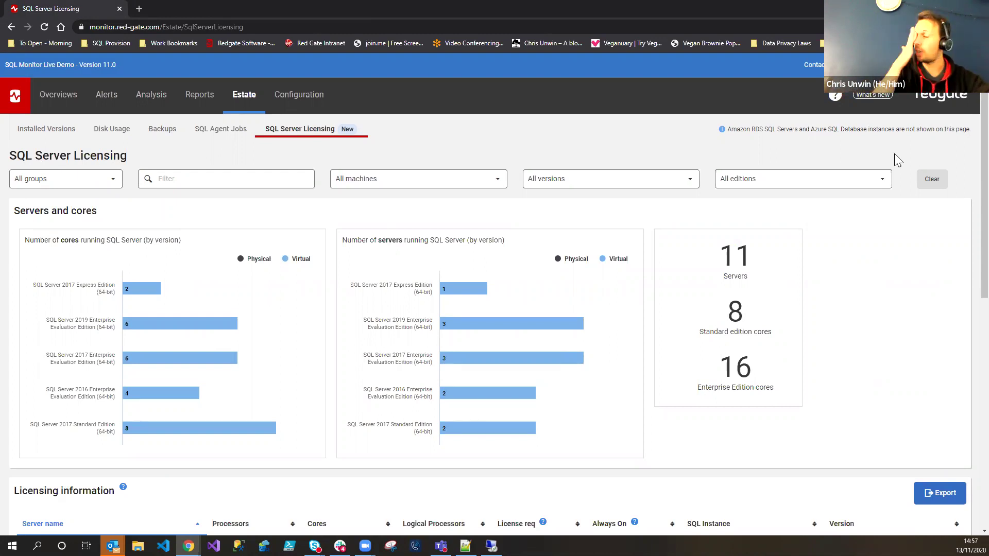
scroll(808, 206, "down", 6)
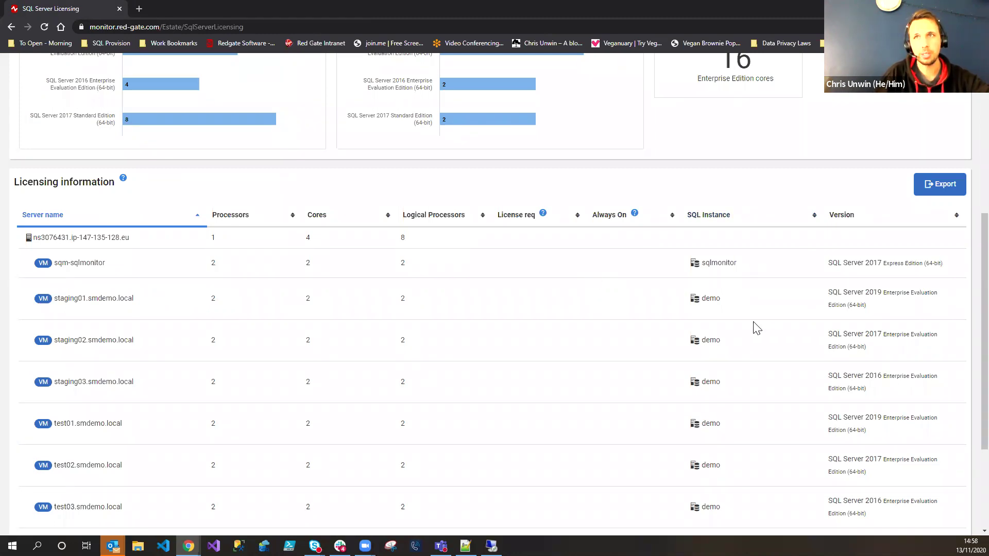
scroll(704, 317, "up", 6)
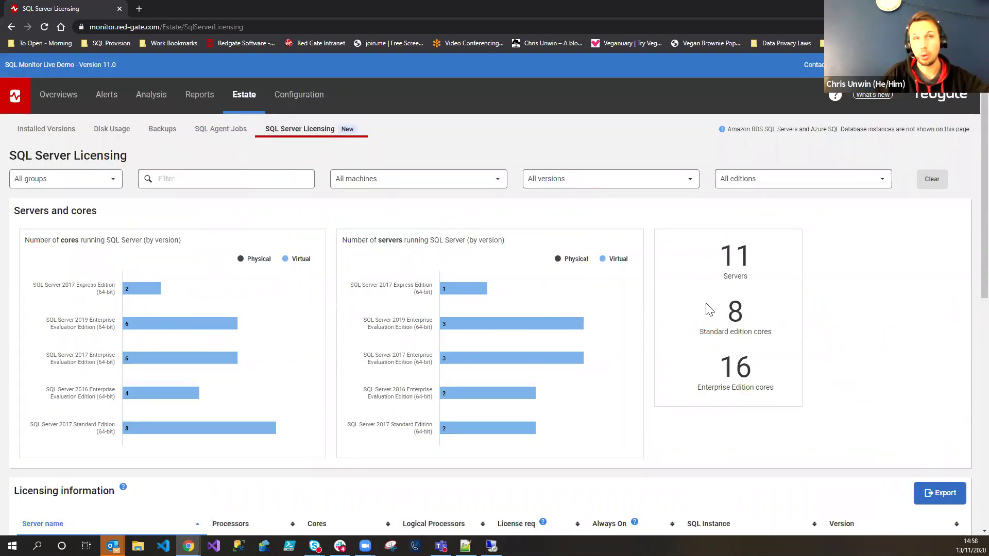
- Open the configuration's data settings and review the data retention periods for each data type
left_click(308, 101)
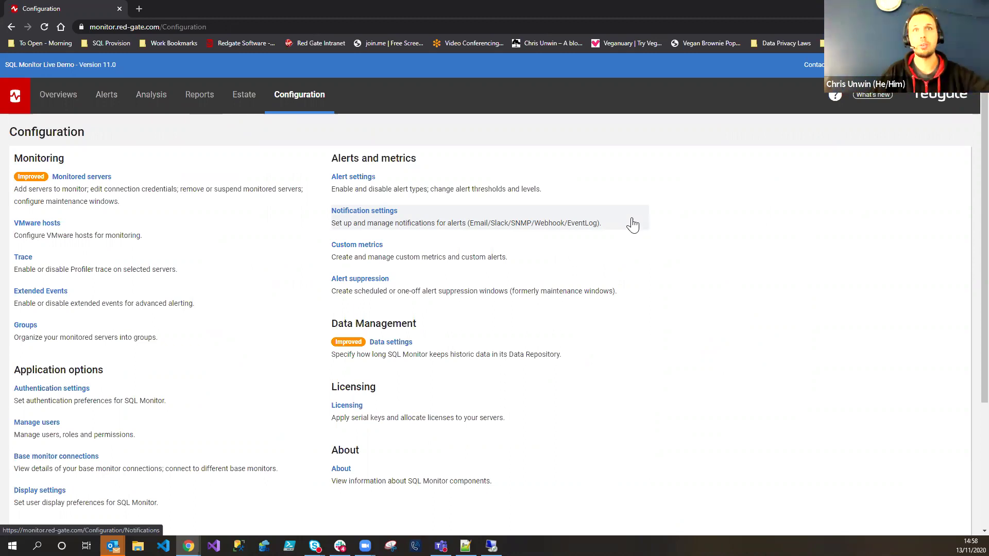
left_click(500, 359)
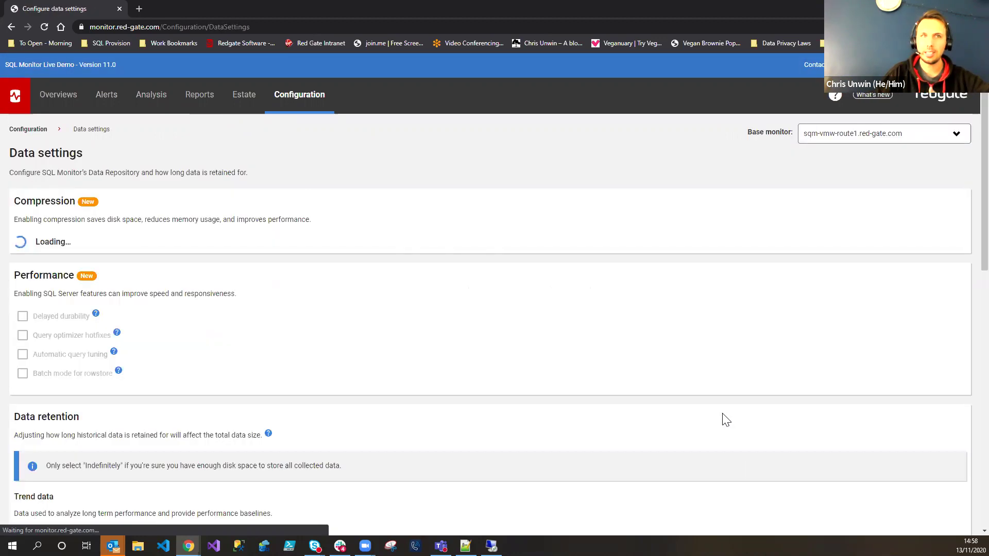
scroll(532, 342, "down", 4)
scroll(532, 342, "down", 2)
left_click_drag(20, 117, 77, 118)
left_click(97, 123)
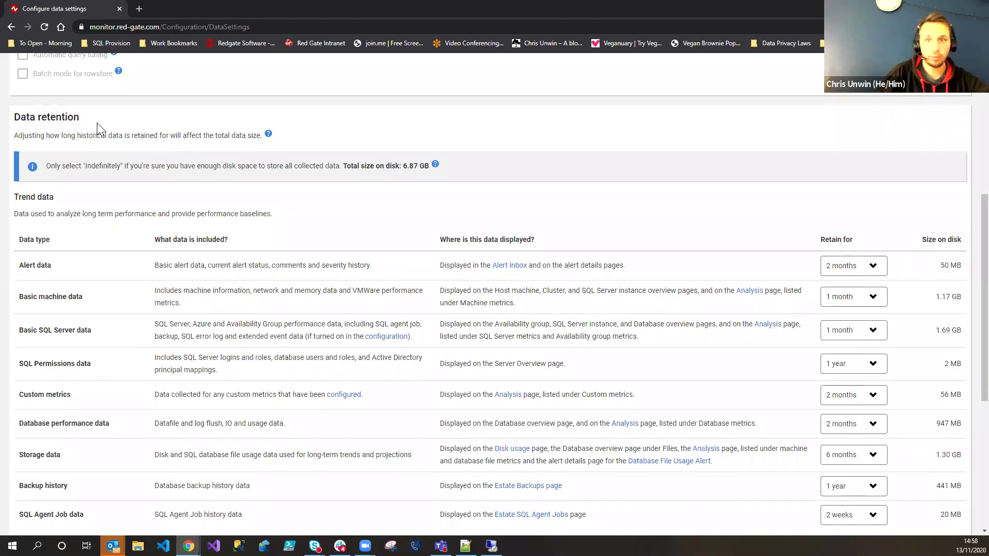
- Examine the data compression and performance options of the data settings alongside the trend data retention periods
scroll(428, 391, "up", 5)
scroll(429, 392, "down", 5)
scroll(309, 293, "up", 5)
left_click_drag(22, 199, 80, 202)
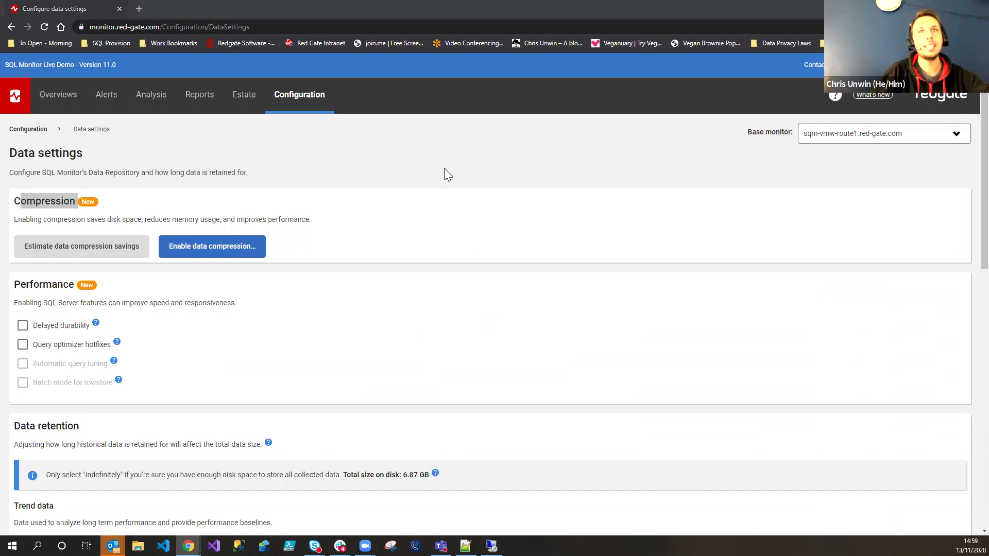
left_click(458, 176)
scroll(451, 186, "down", 6)
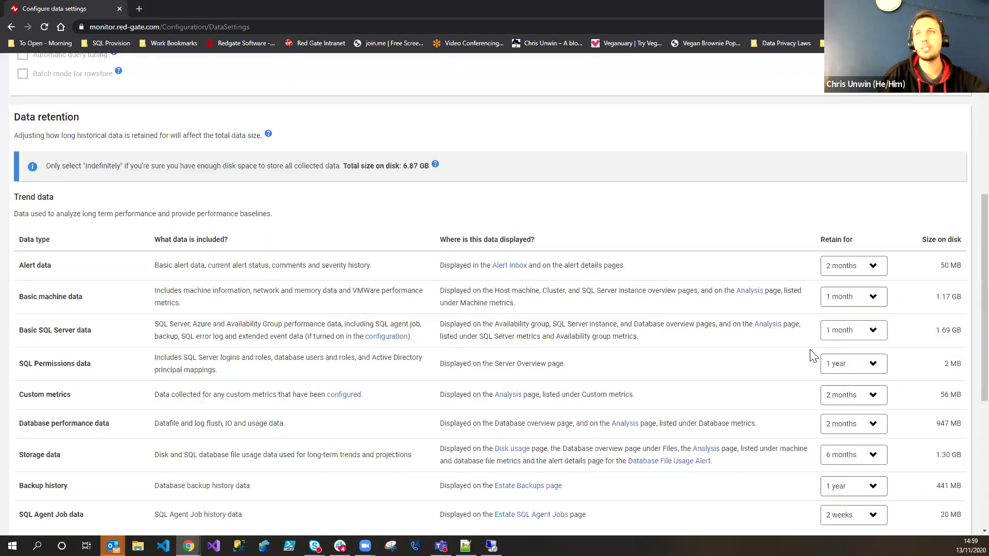
scroll(857, 330, "up", 6)
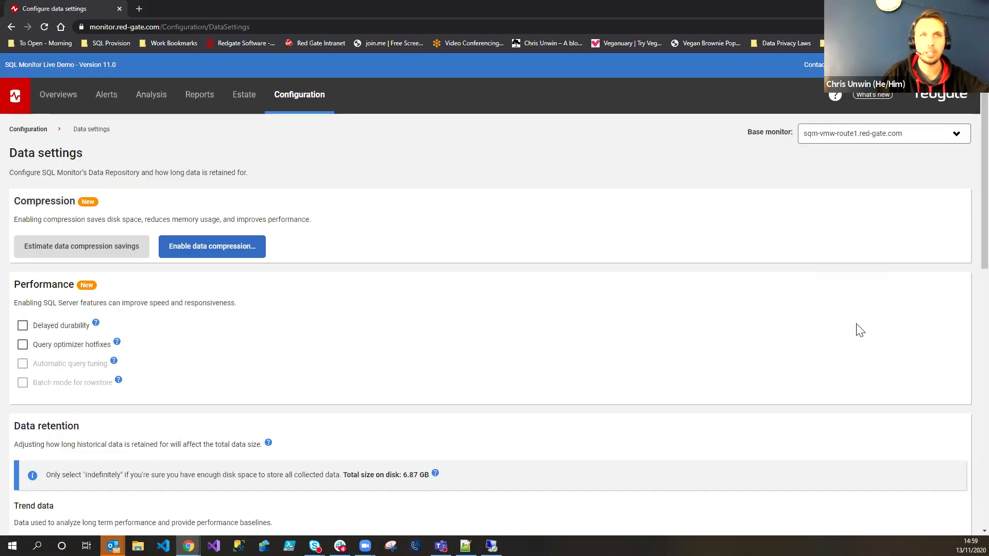
- Go back to the overviews of the monitored servers
left_click(69, 105)
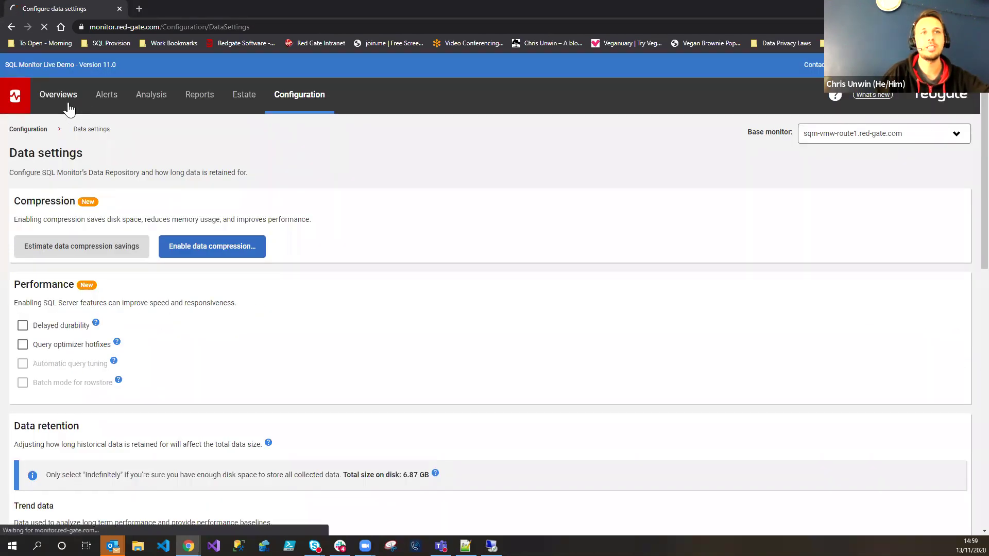